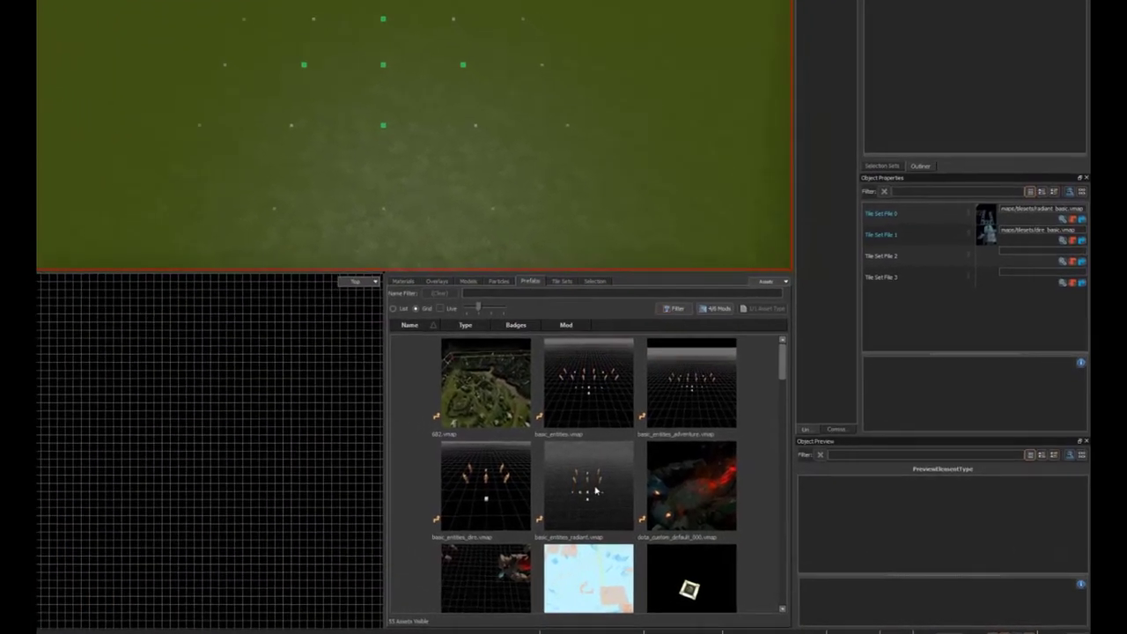
Step: Place the basic_entities_radiant.vmap prefab on the tile grid at about 512, -512, 128 and maximize the 3D viewport
left_click_drag(681, 500, 696, 294)
left_click_drag(600, 227, 588, 201)
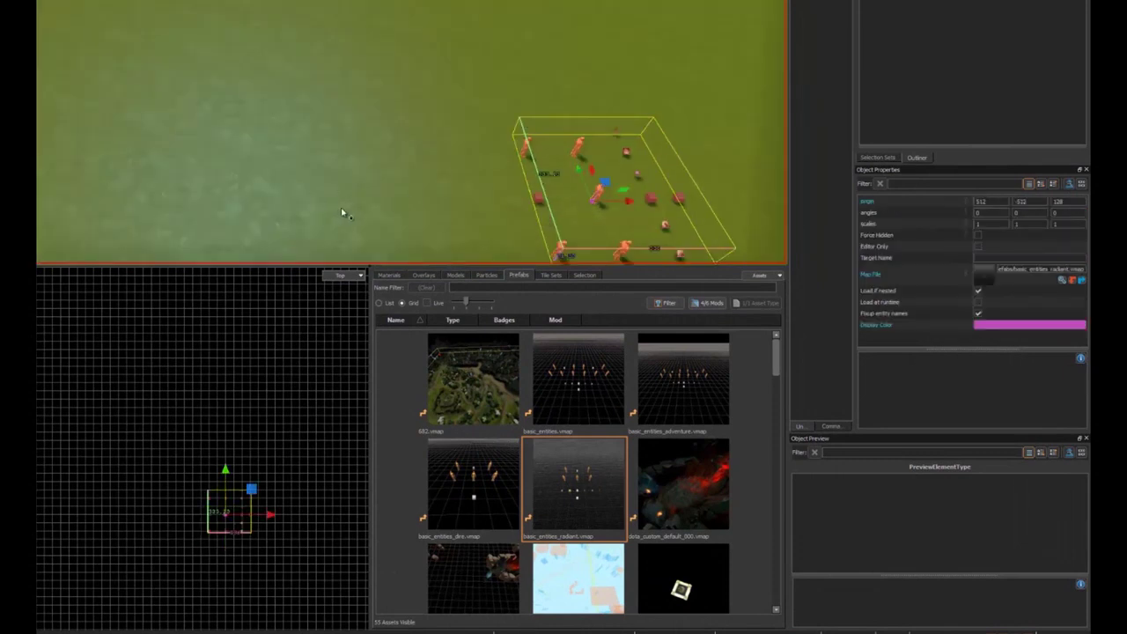
key("shift+z")
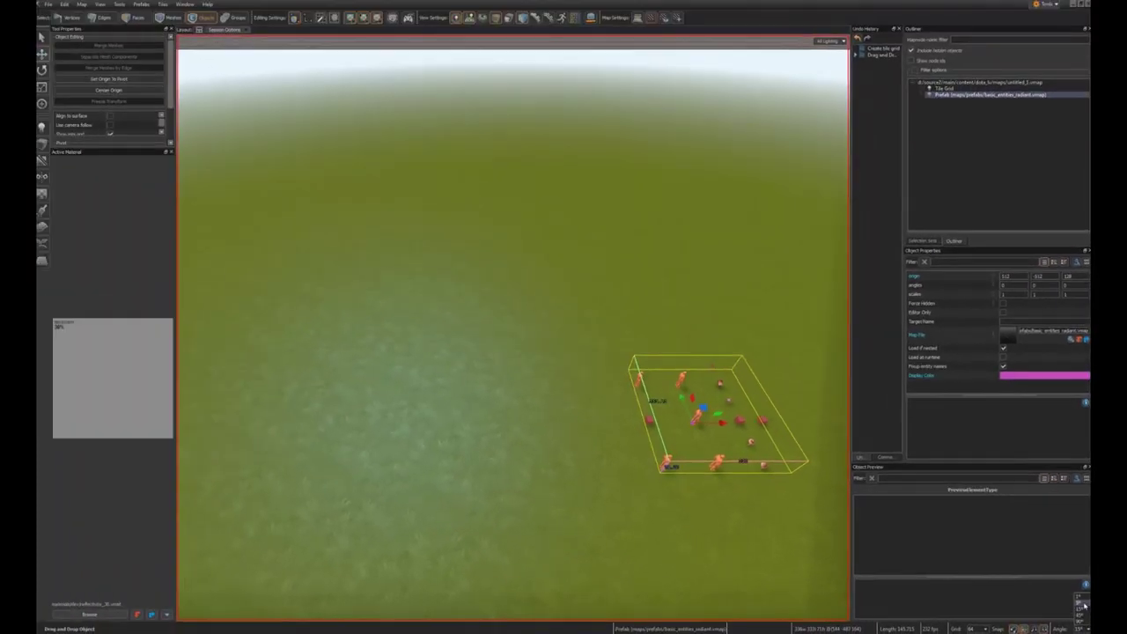
middle_click_drag(550, 409, 319, 279)
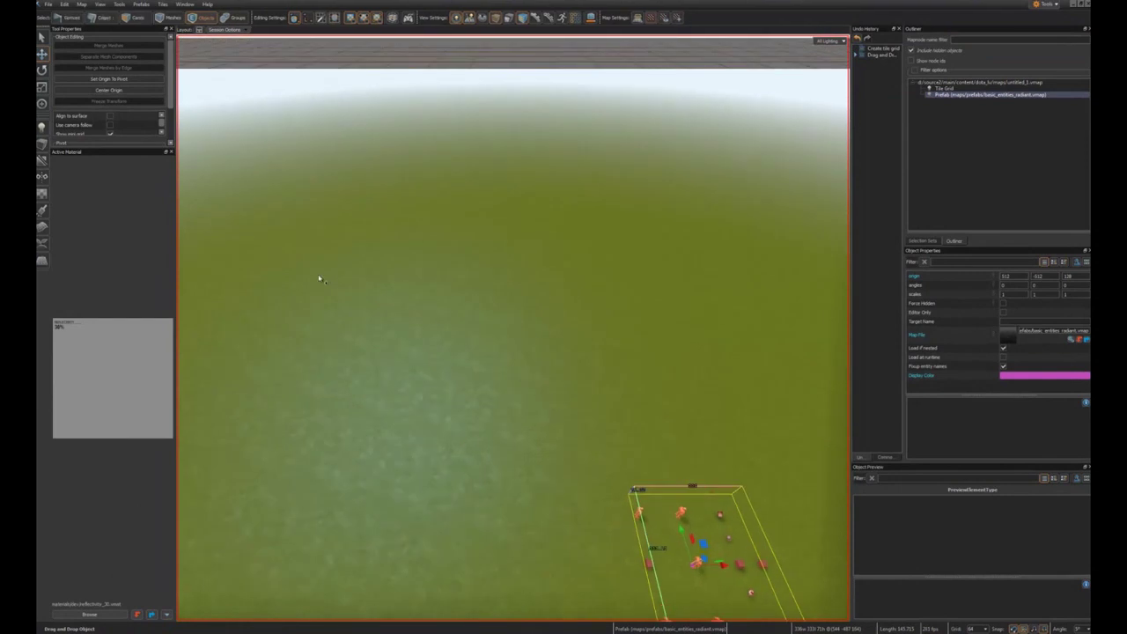
Step: Raise tiered, cliff-edged plateaus in an arc behind the entity prefab with the Tile Editor's Paint Height mode
left_click(42, 258)
scroll(516, 380, "down", 4)
scroll(519, 370, "up", 1, "ctrl")
mouse_move(715, 352)
left_mouse_down()
mouse_move(569, 272)
mouse_move(355, 294)
mouse_move(246, 387)
left_mouse_up()
mouse_move(334, 306)
left_mouse_down()
mouse_move(403, 246)
mouse_move(512, 238)
left_mouse_up()
left_click_drag(442, 225, 370, 256)
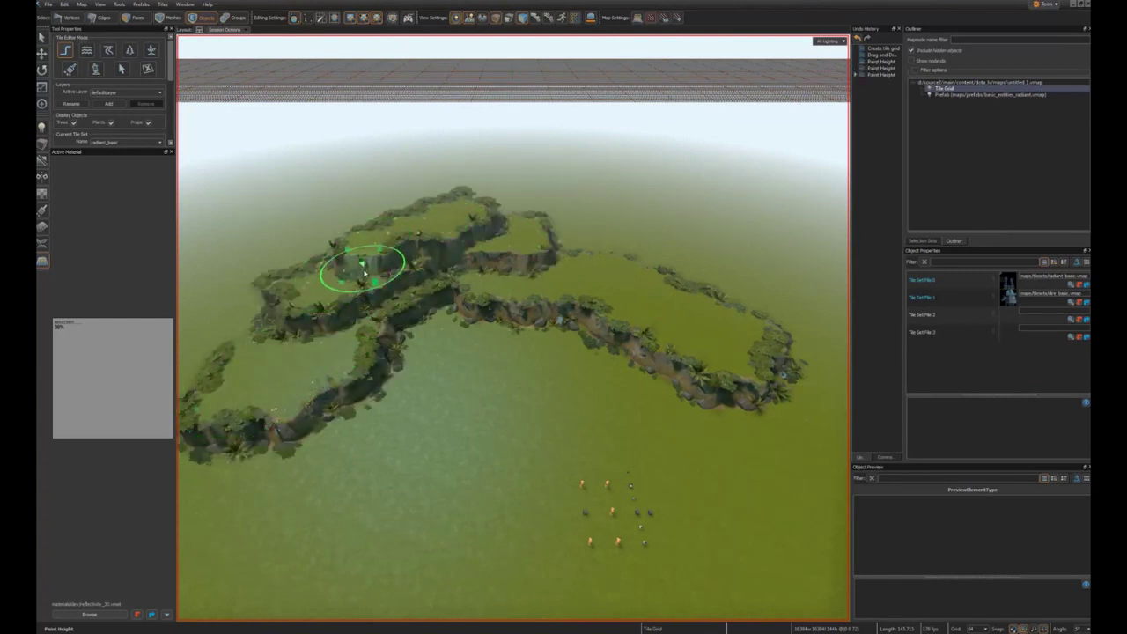
Step: Cycle the tile variation three times on the cliffs between the two raised plateaus
key("f")
key("f")
key("f")
middle_click_drag(500, 310, 493, 289)
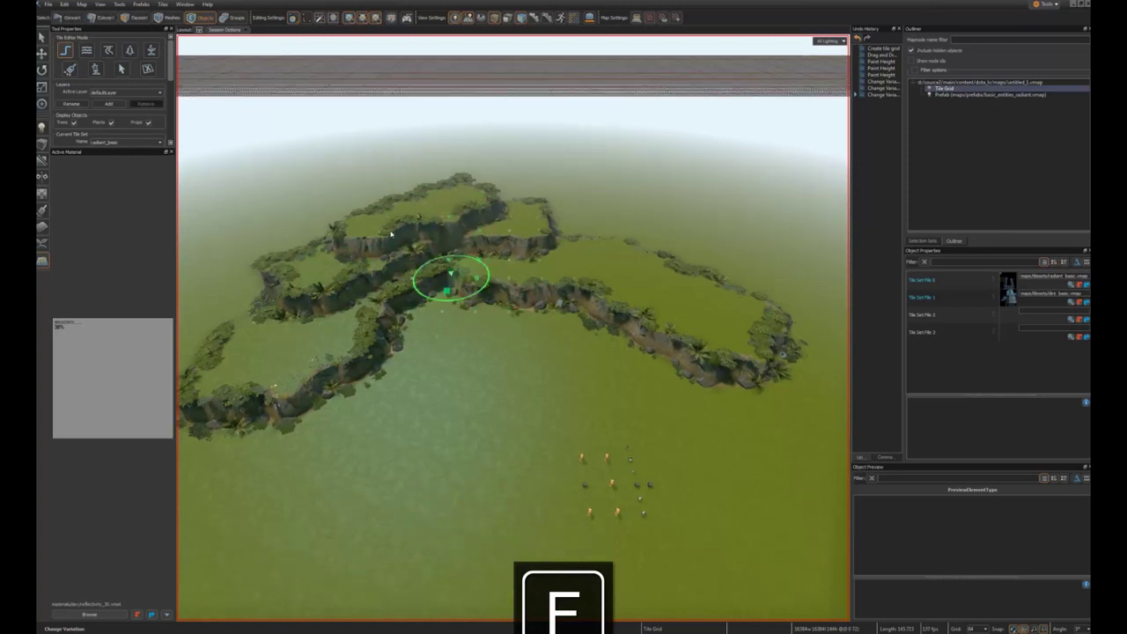
Step: Paint pine forests along the back of the plateaus on both sides of the terrain
left_click(130, 52)
mouse_move(609, 253)
left_mouse_down()
mouse_move(735, 334)
mouse_move(630, 261)
left_mouse_up()
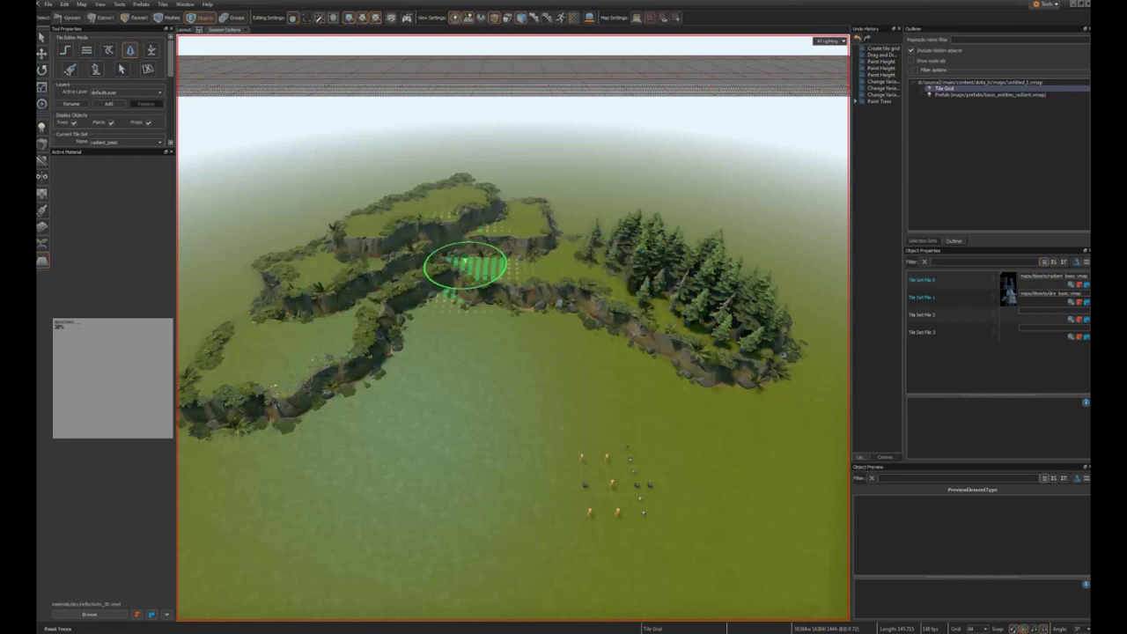
middle_click_drag(465, 261, 465, 283)
left_click_drag(420, 243, 271, 354)
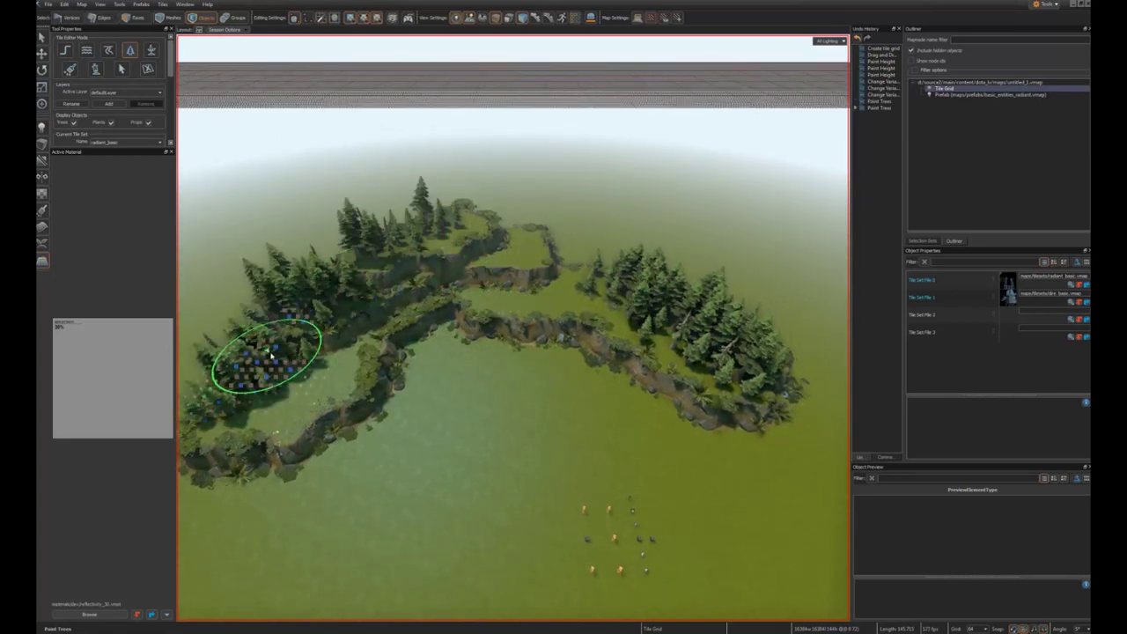
middle_click_drag(416, 315, 390, 316)
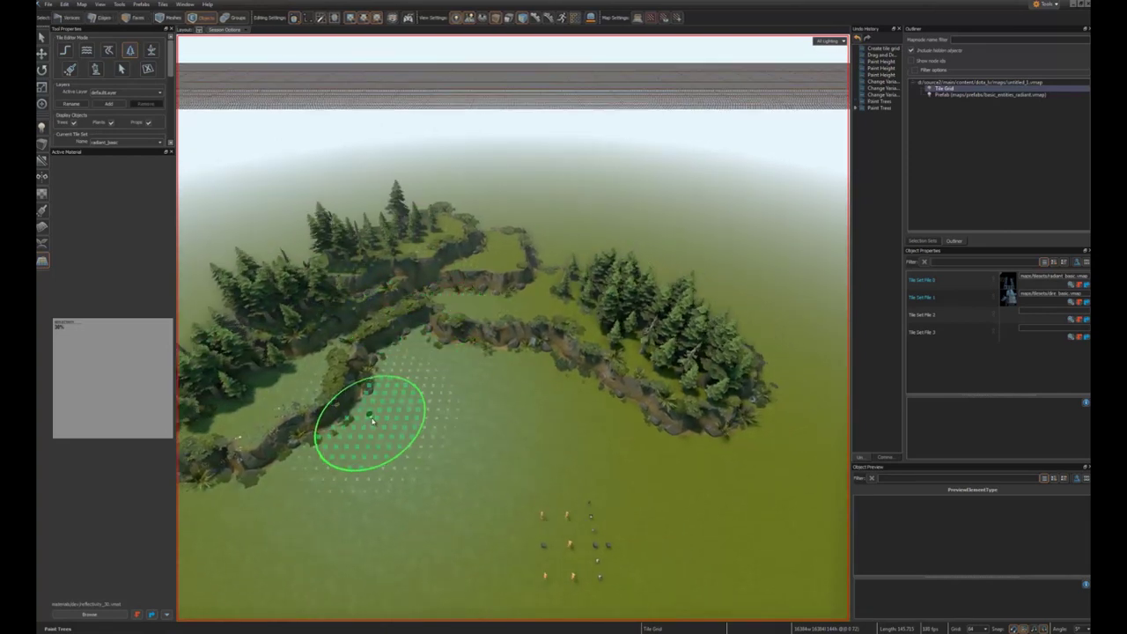
Step: Paint a large pond around the entity prefab in the low ground in front of the plateaus
left_click_drag(636, 472, 420, 448)
mouse_move(499, 427)
left_mouse_down()
mouse_move(405, 463)
mouse_move(262, 546)
mouse_move(534, 483)
mouse_move(414, 498)
left_mouse_up()
middle_click_drag(529, 560, 490, 470)
mouse_move(490, 470)
left_mouse_down()
mouse_move(608, 461)
mouse_move(833, 390)
mouse_move(604, 434)
mouse_move(566, 505)
mouse_move(360, 453)
left_mouse_up()
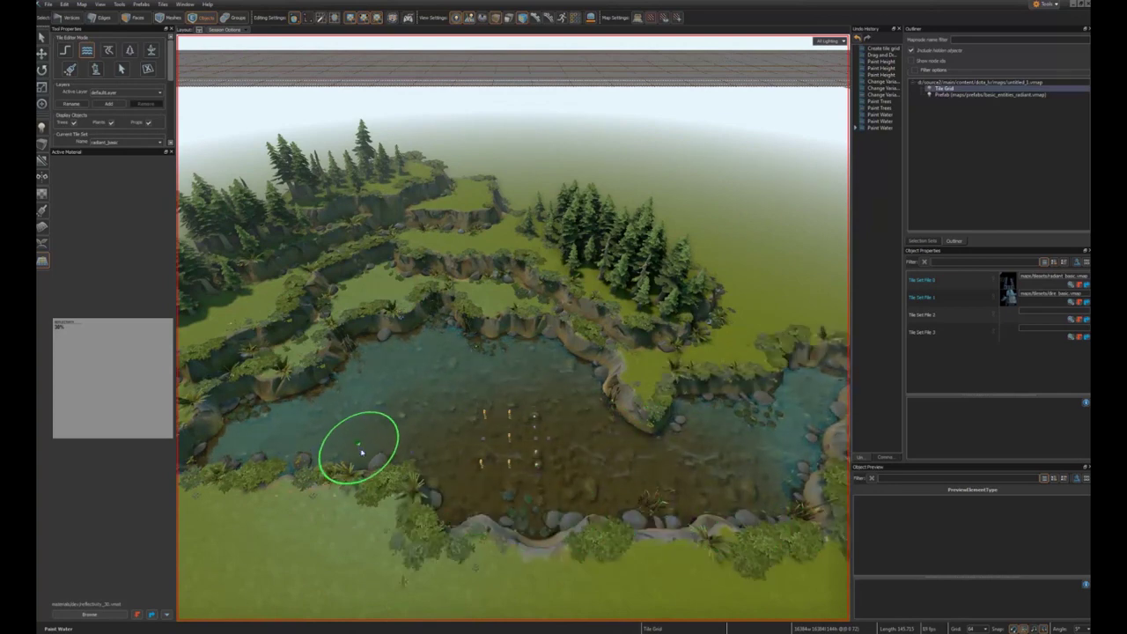
Step: Erase water within the pond to form a small grassy island near the plateau cliffs
middle_click_drag(379, 459, 496, 501)
left_click_drag(537, 439, 514, 445, "ctrl")
mouse_move(513, 450)
middle_mouse_down()
mouse_move(447, 415)
mouse_move(395, 475)
middle_mouse_up()
scroll(514, 450, "up", 2)
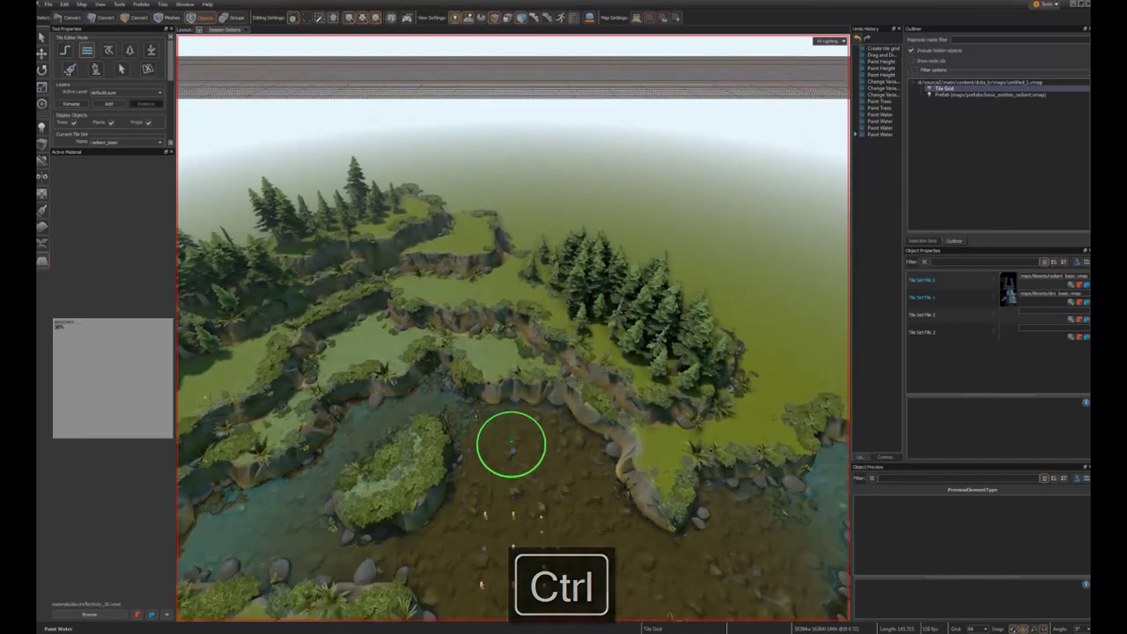
Step: Extend and level the central plateau with Paint Height so it reaches the pond's edge beside the pine forest
right_click_drag(512, 445, 511, 457, "ctrl")
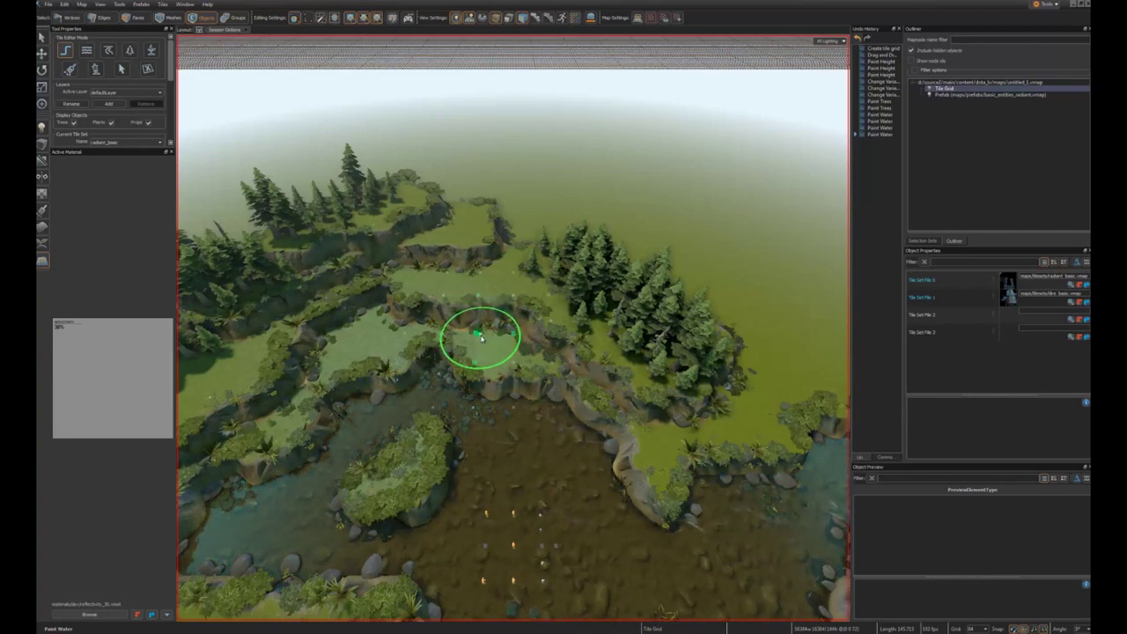
mouse_move(495, 368)
middle_mouse_down()
mouse_move(514, 364)
mouse_move(506, 371)
mouse_move(533, 384)
middle_mouse_up()
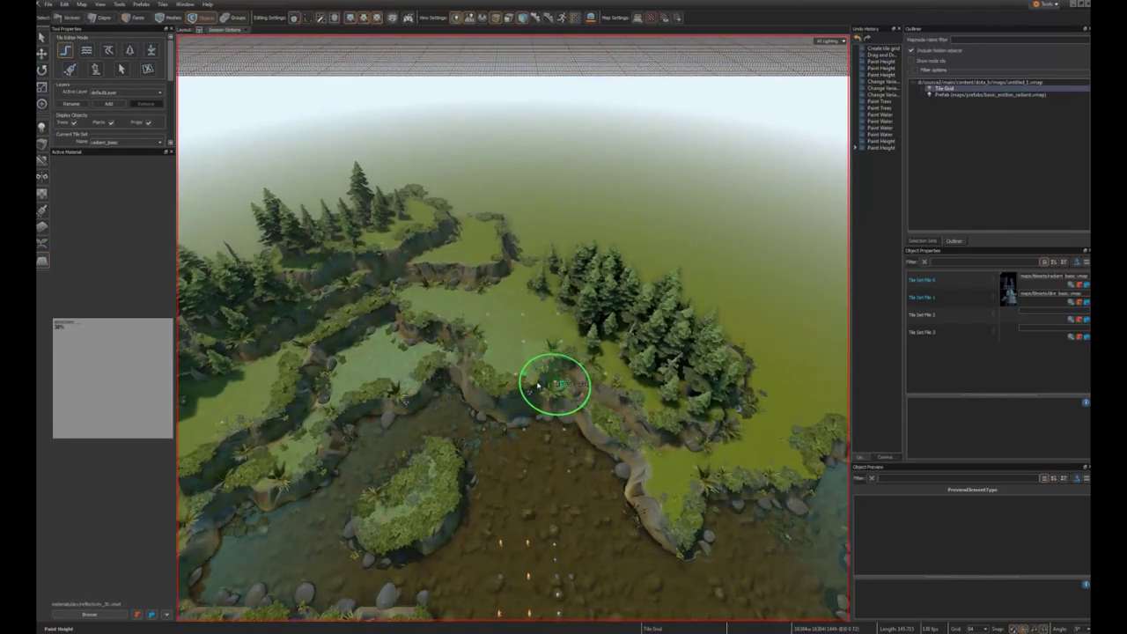
middle_click_drag(480, 300, 483, 326)
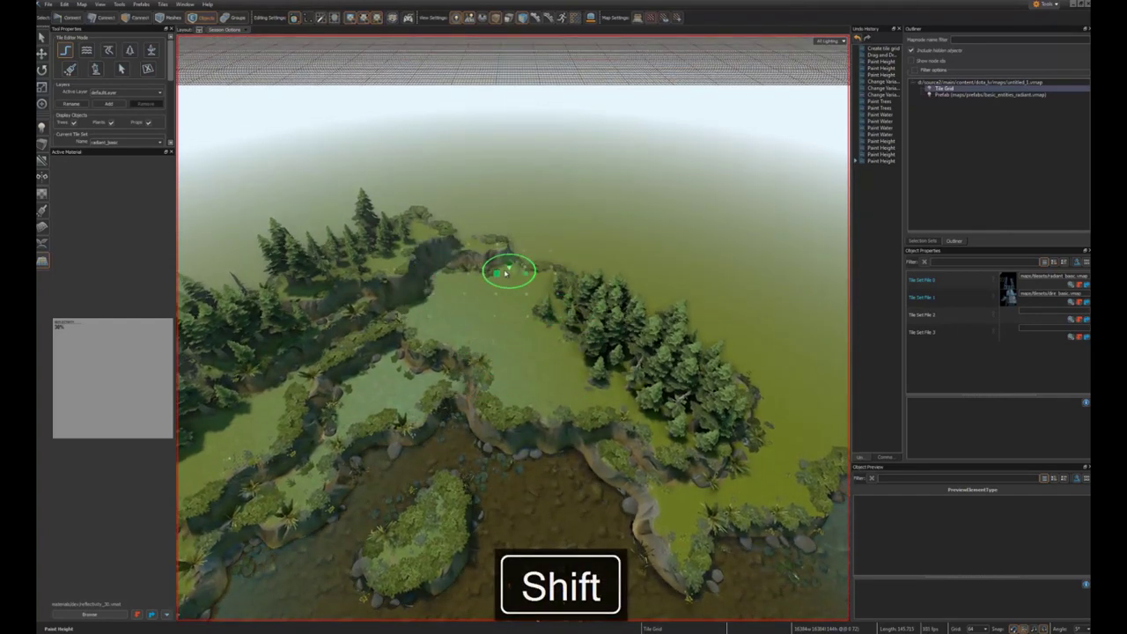
Step: Paint stone stair paths from the central plateau down into the pond and on two sides of the island
middle_click_drag(442, 426, 416, 338)
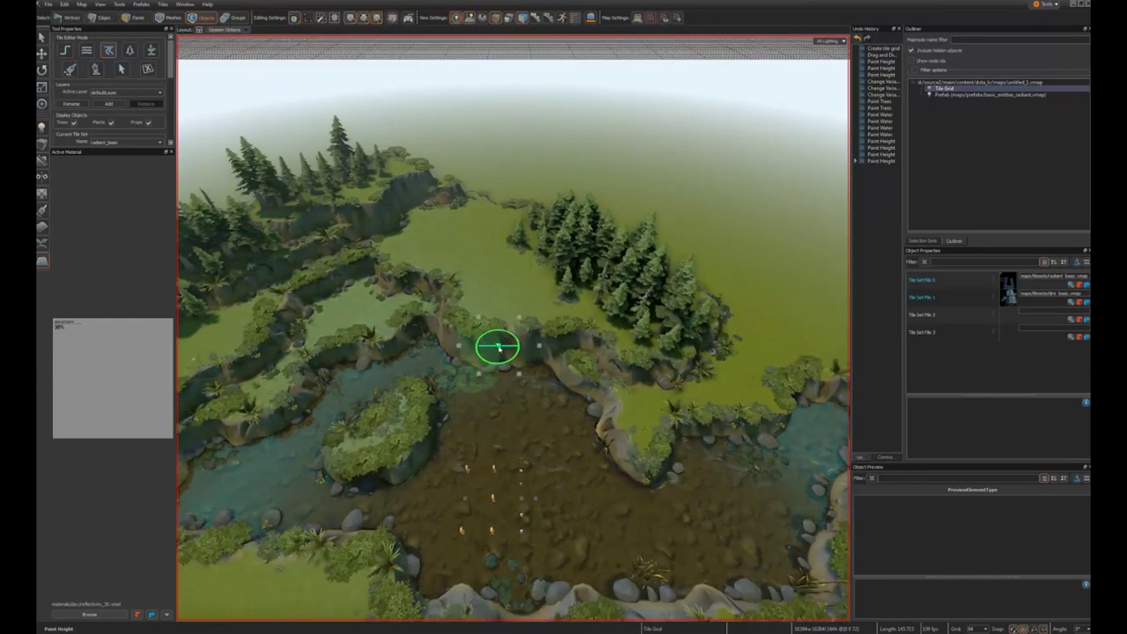
left_click_drag(499, 388, 499, 395, "alt")
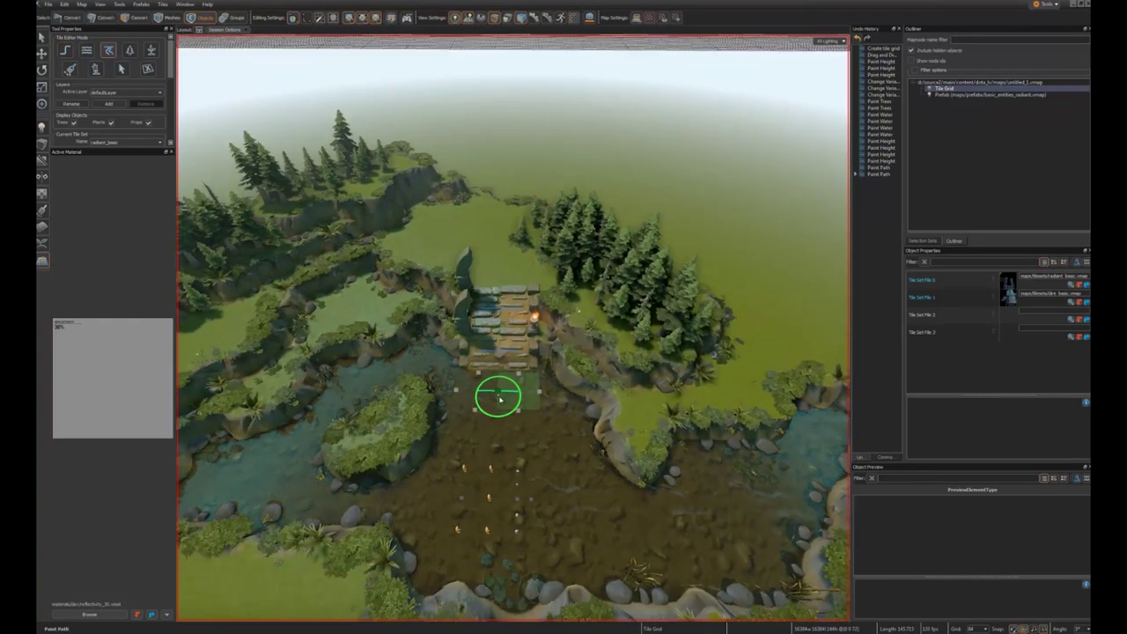
middle_click_drag(491, 405, 499, 372, "alt")
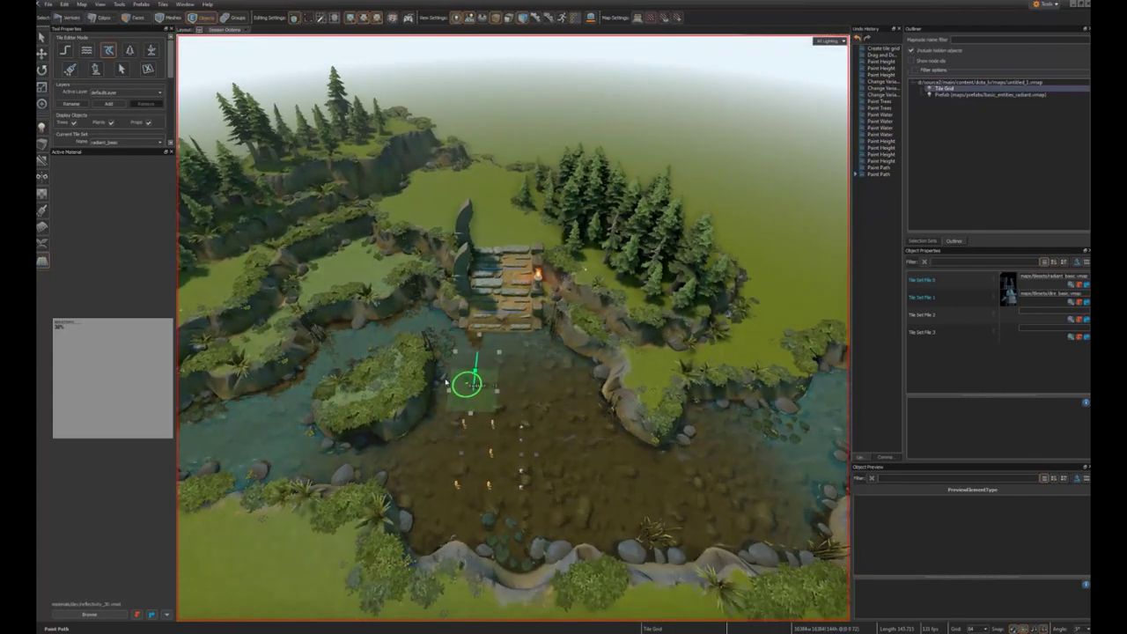
mouse_move(417, 423)
middle_mouse_down("alt")
mouse_move(446, 403)
mouse_move(500, 397)
mouse_move(447, 402)
middle_mouse_up("alt")
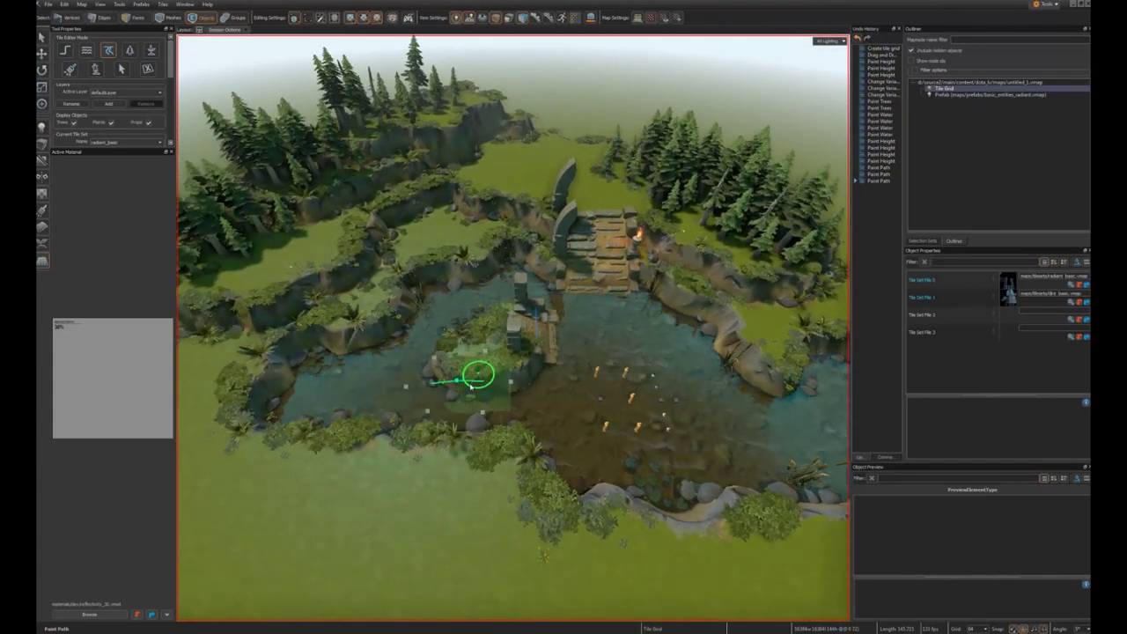
left_click_drag(478, 408, 478, 467, "alt")
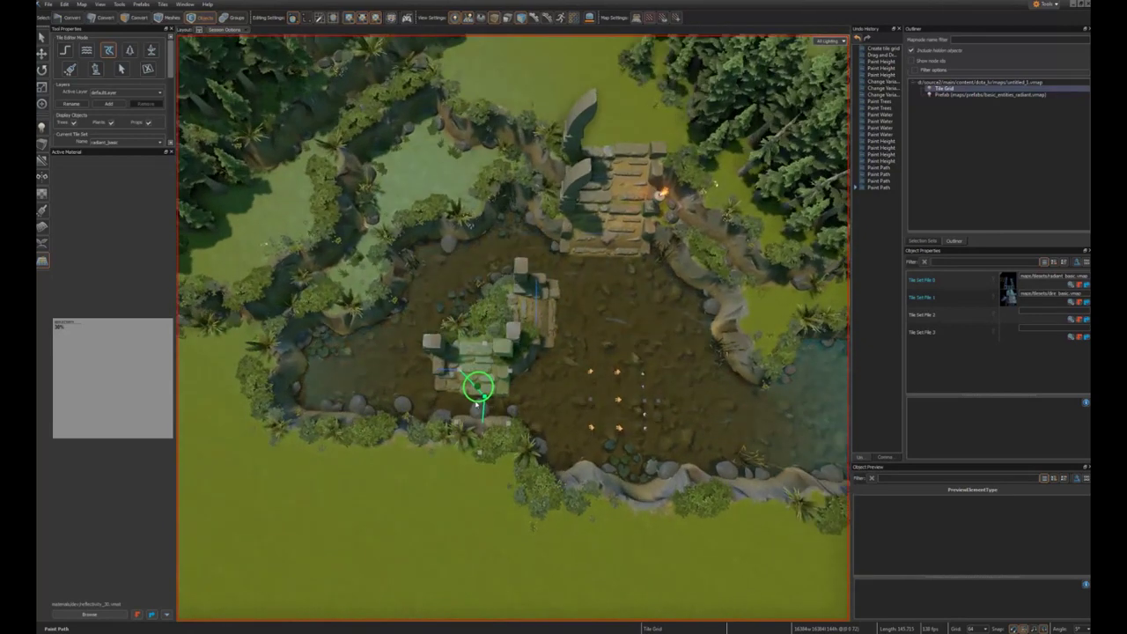
Step: Flatten the island's top and add stone stairs on the near bank facing it, erasing and repainting the misplaced path segment
left_click(69, 53)
mouse_move(482, 328)
left_mouse_down("shift")
mouse_move(446, 308)
mouse_move(438, 266)
left_mouse_up("shift")
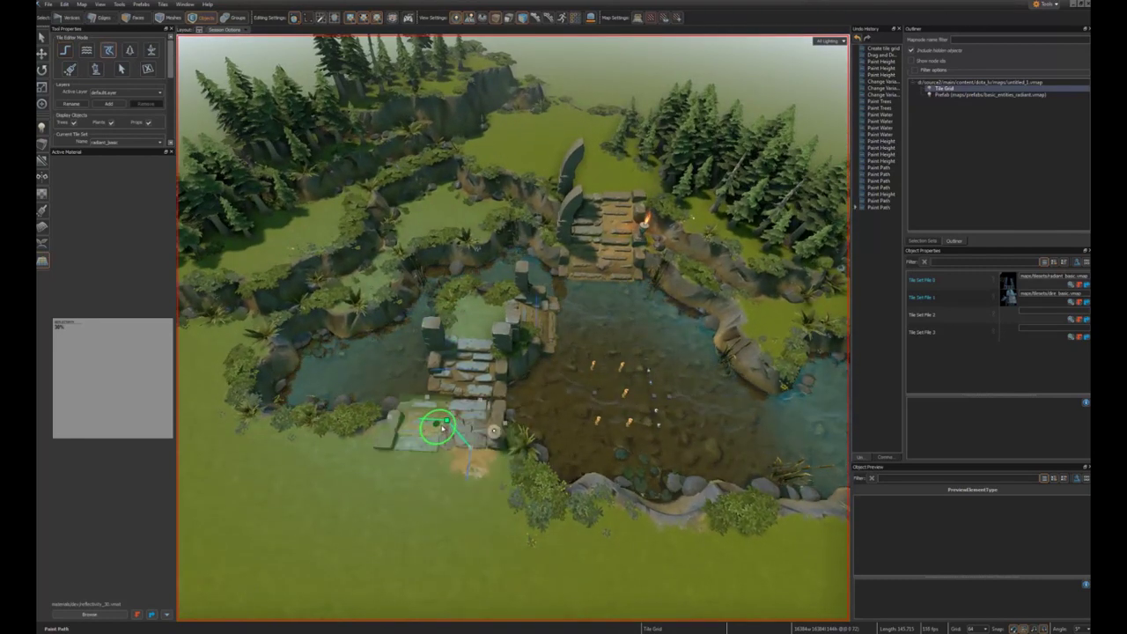
mouse_move(445, 457)
left_mouse_down("alt")
mouse_move(445, 424)
mouse_move(445, 460)
left_mouse_up("alt")
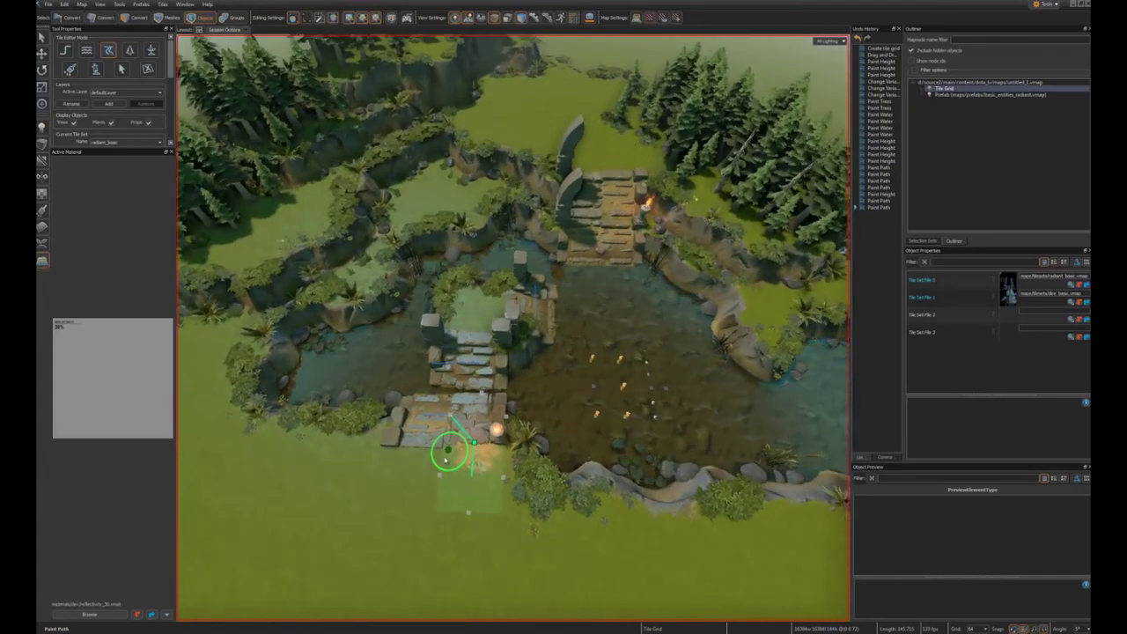
left_click(437, 430, "ctrl")
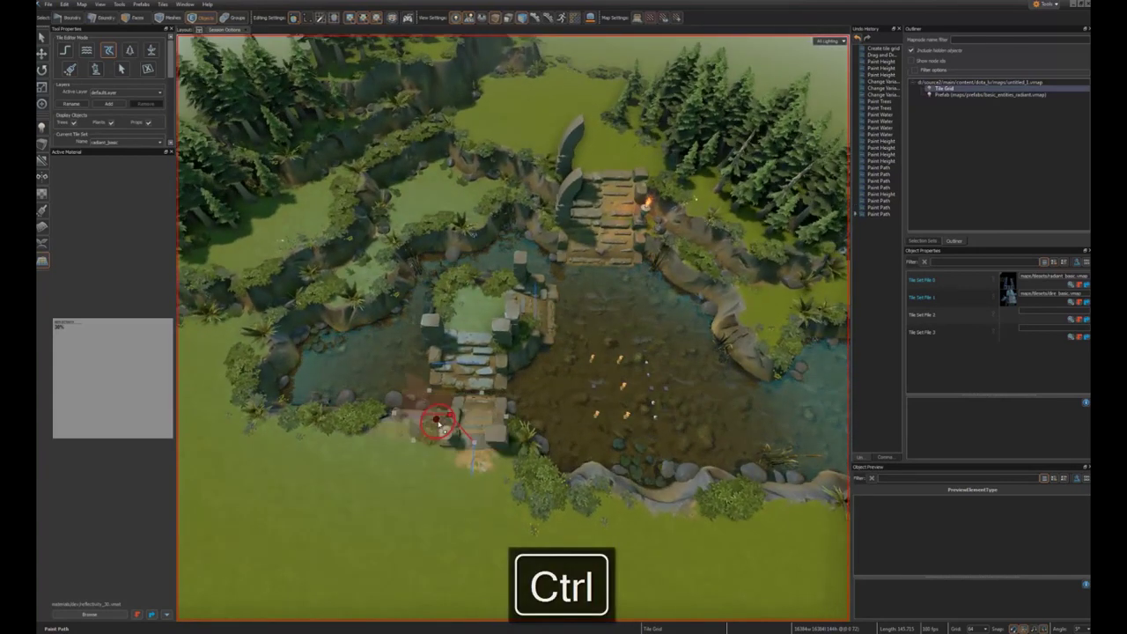
mouse_move(478, 467)
left_mouse_down("alt")
mouse_move(541, 480)
mouse_move(495, 468)
left_mouse_up("alt")
left_click(518, 423)
left_click_drag(446, 430, 493, 431, "alt")
Step: Change the detail variation of the central staircase's two side tiles so torches and curved stone pillars flank it evenly
scroll(467, 449, "up", 3)
scroll(493, 431, "up", 3)
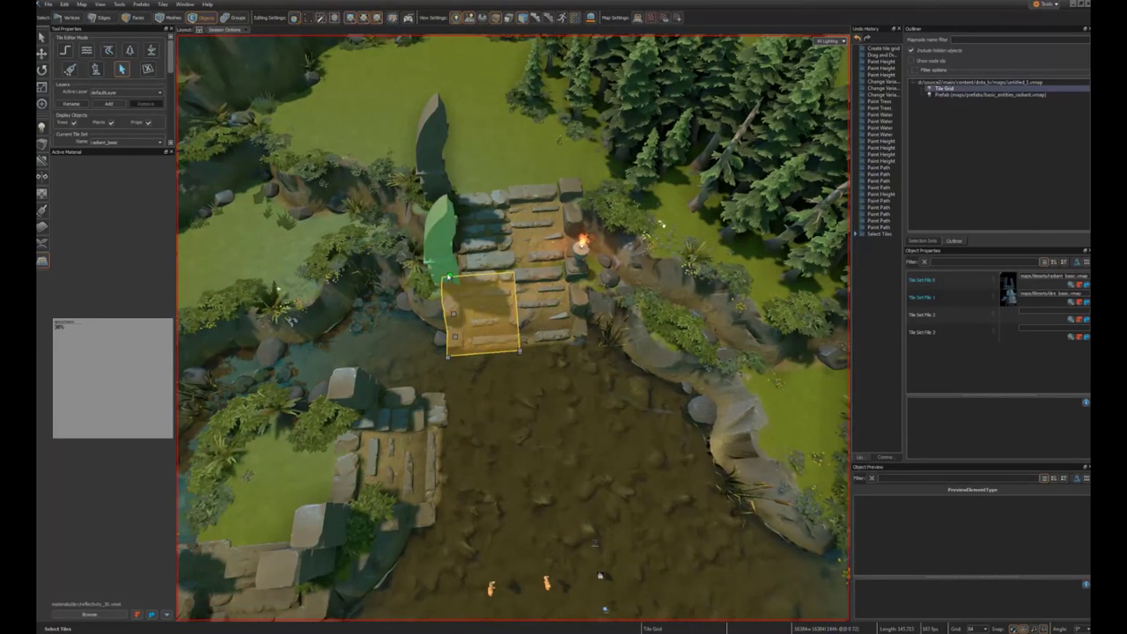
key("f")
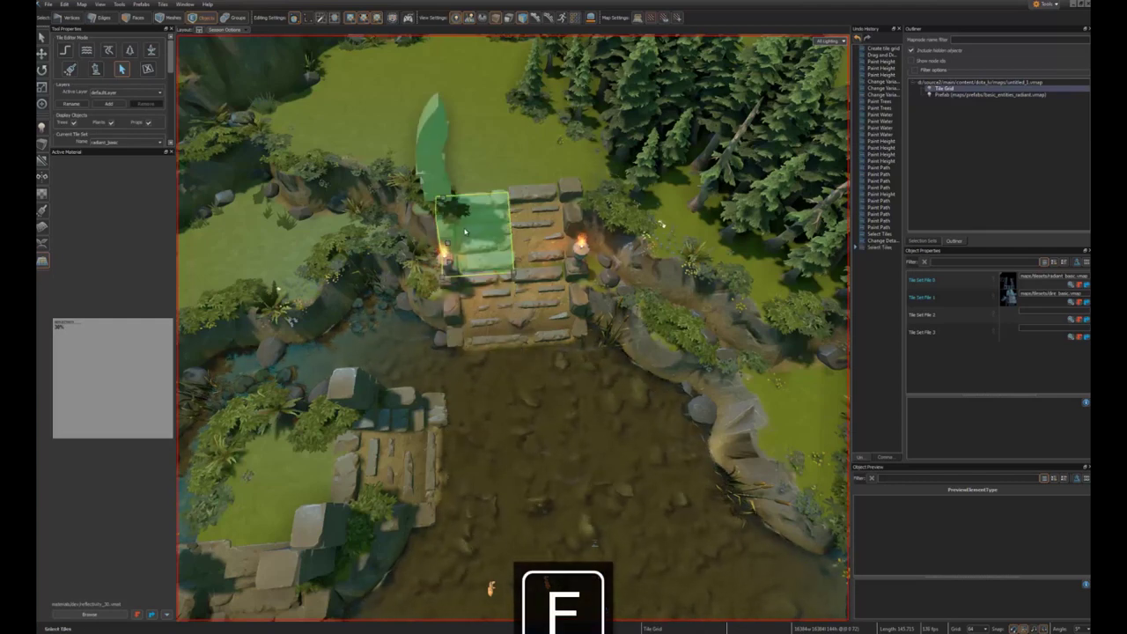
left_click(546, 216)
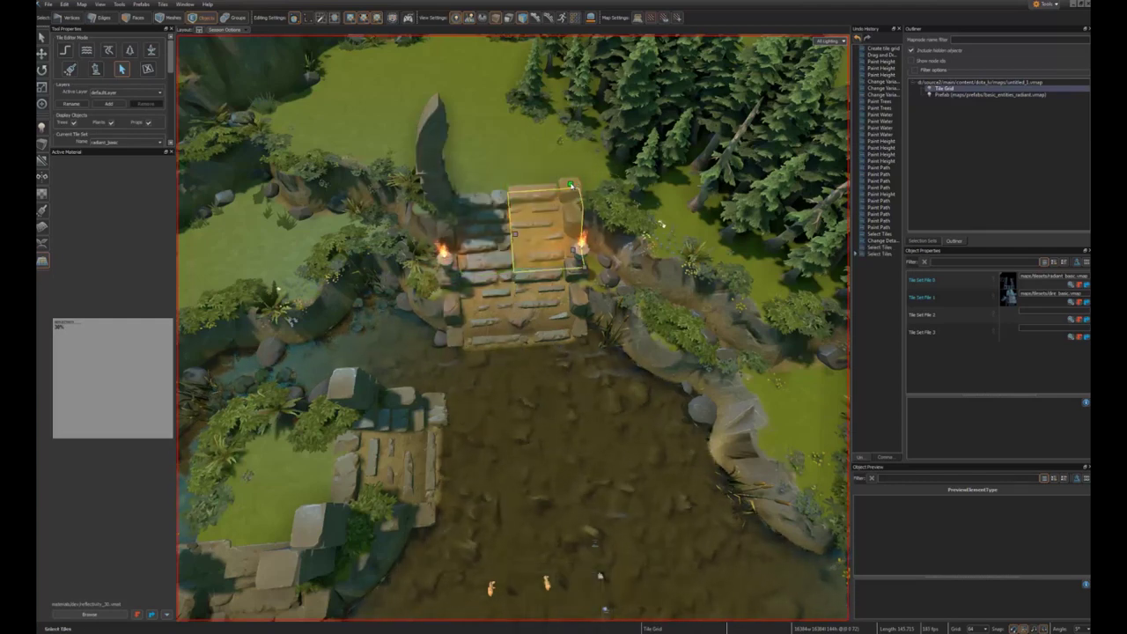
key("f")
scroll(555, 309, "down", 3)
left_click_drag(554, 308, 567, 273, "alt")
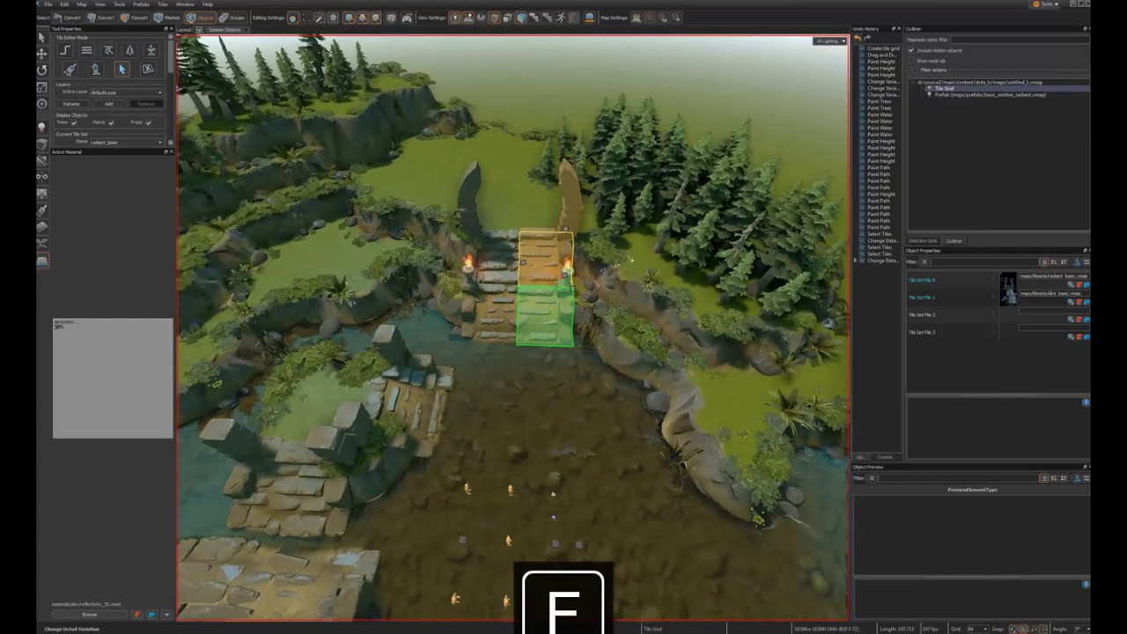
Step: Set the tree type to deciduous_spring and paint small blossom tree clusters on the ledge beside the staircase and on the island
scroll(554, 308, "down", 2)
scroll(541, 315, "down", 4)
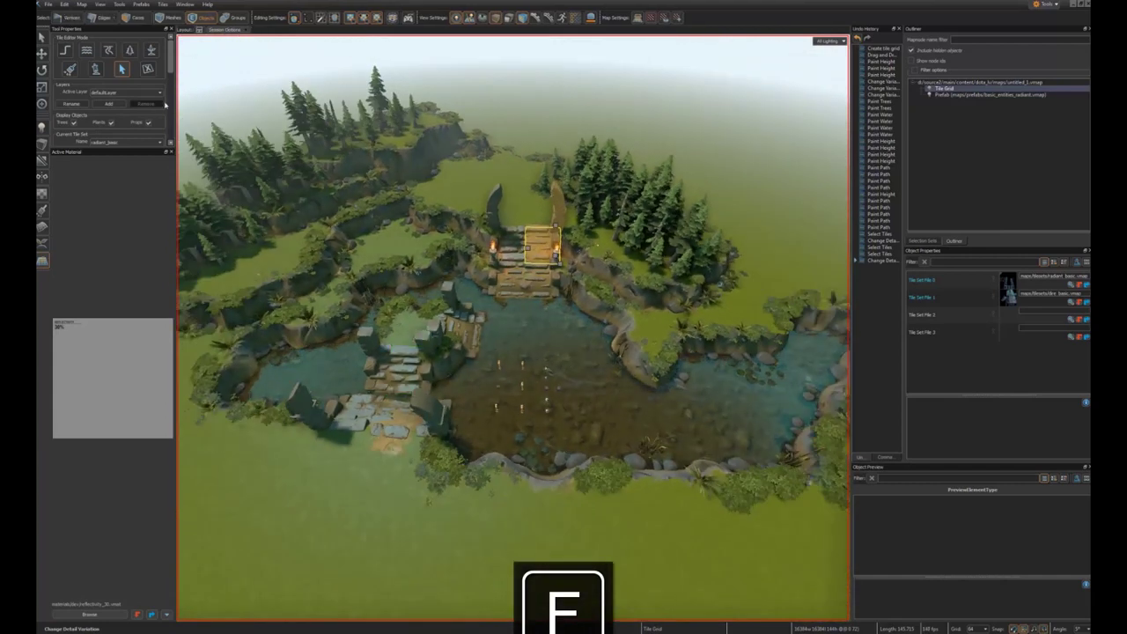
left_click(129, 50)
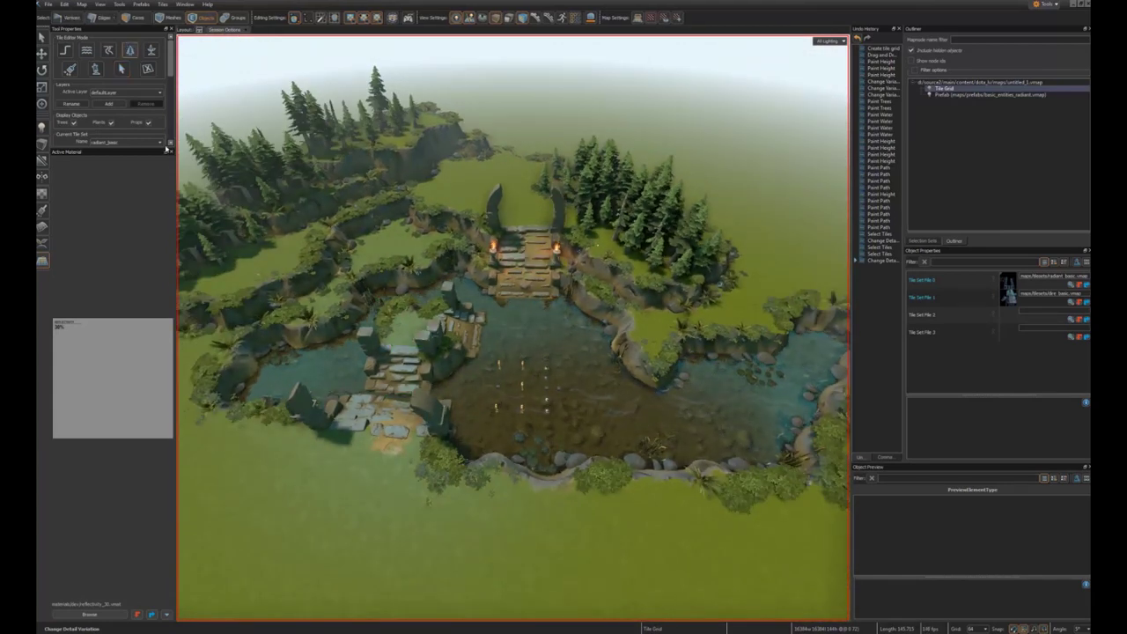
left_click_drag(154, 147, 150, 273)
left_click(130, 217)
left_click(128, 236)
mouse_move(449, 255)
left_mouse_down("alt")
mouse_move(453, 279)
mouse_move(457, 271)
left_mouse_up("alt")
mouse_move(403, 280)
middle_mouse_down()
mouse_move(389, 280)
mouse_move(449, 250)
middle_mouse_up()
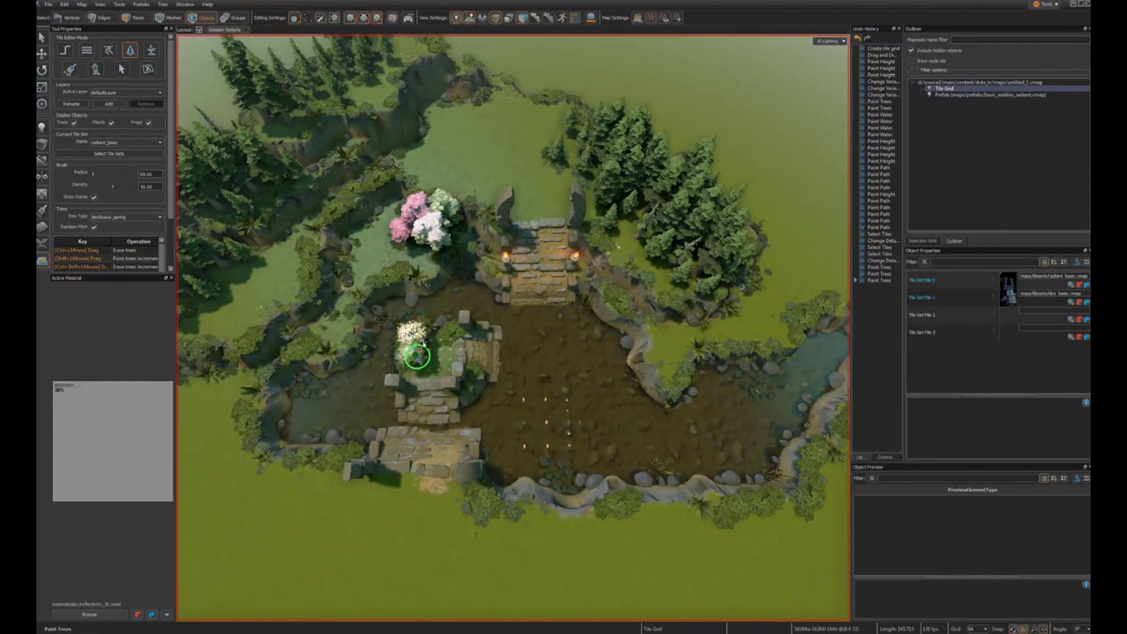
mouse_move(467, 367)
left_mouse_down("alt")
mouse_move(467, 353)
mouse_move(506, 393)
left_mouse_up("alt")
scroll(489, 379, "up", 3)
middle_click_drag(505, 393, 461, 432, "alt")
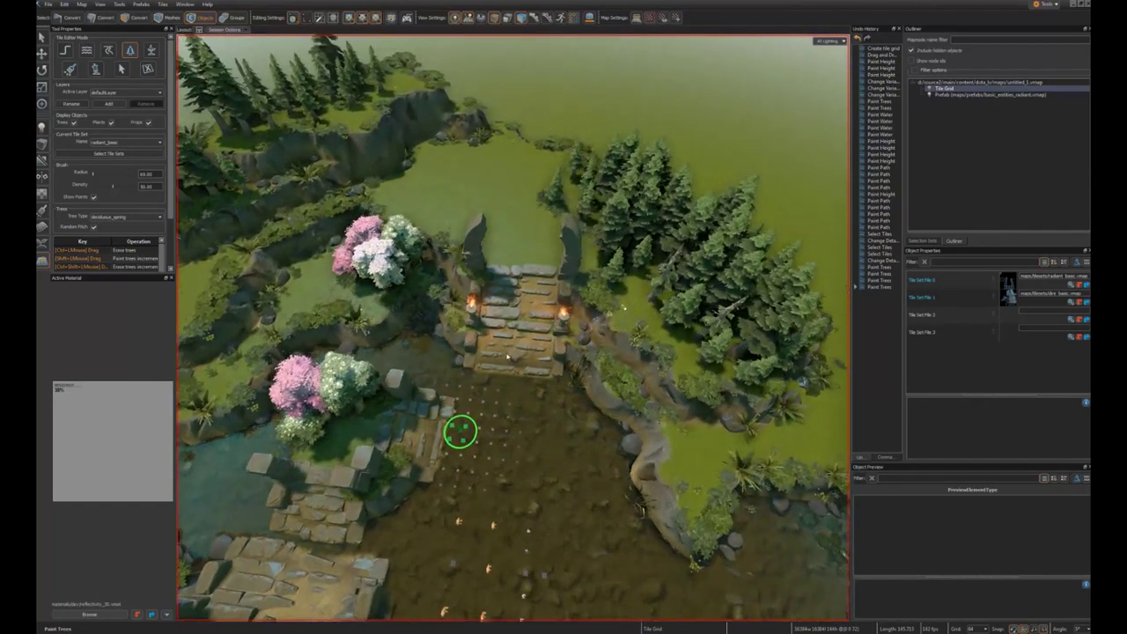
Step: Enlarge the tree brush radius to 147 and paint deciduous_spring trees along the front edge of the pine forest
scroll(520, 350, "up", 3)
middle_click_drag(526, 344, 518, 403, "alt")
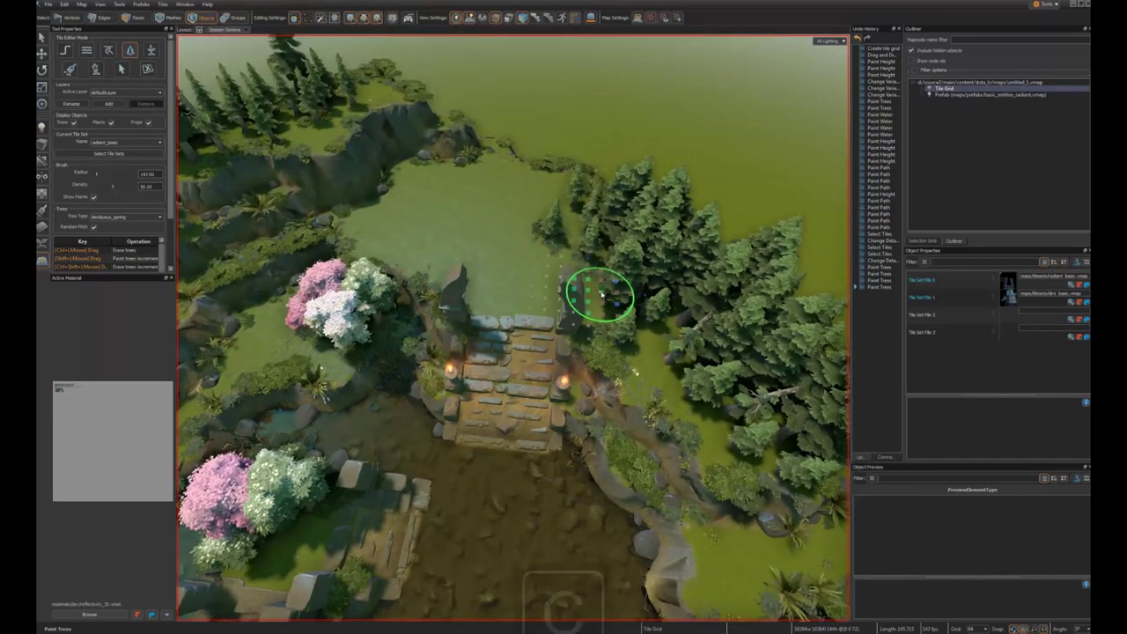
left_click_drag(607, 296, 551, 248)
middle_click_drag(576, 349, 553, 295, "alt")
left_click(779, 412)
left_click(724, 365)
left_click_drag(532, 400, 563, 402, "alt")
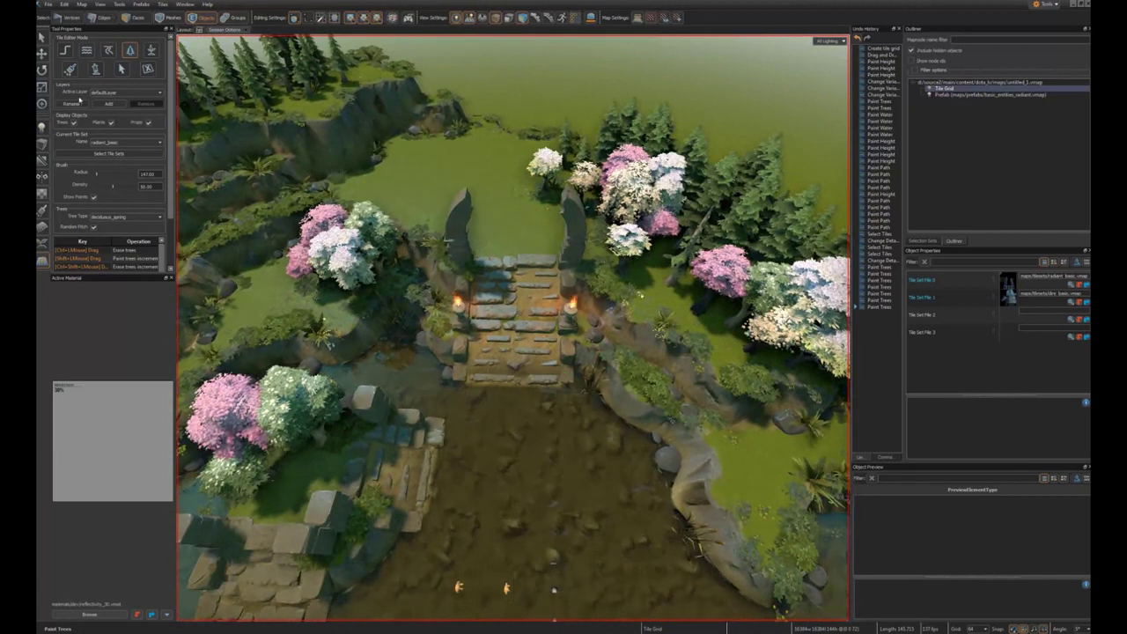
Step: Blend the Layer 1 dirt texture into a path across the central plateau to the top of the staircase
left_click(71, 69)
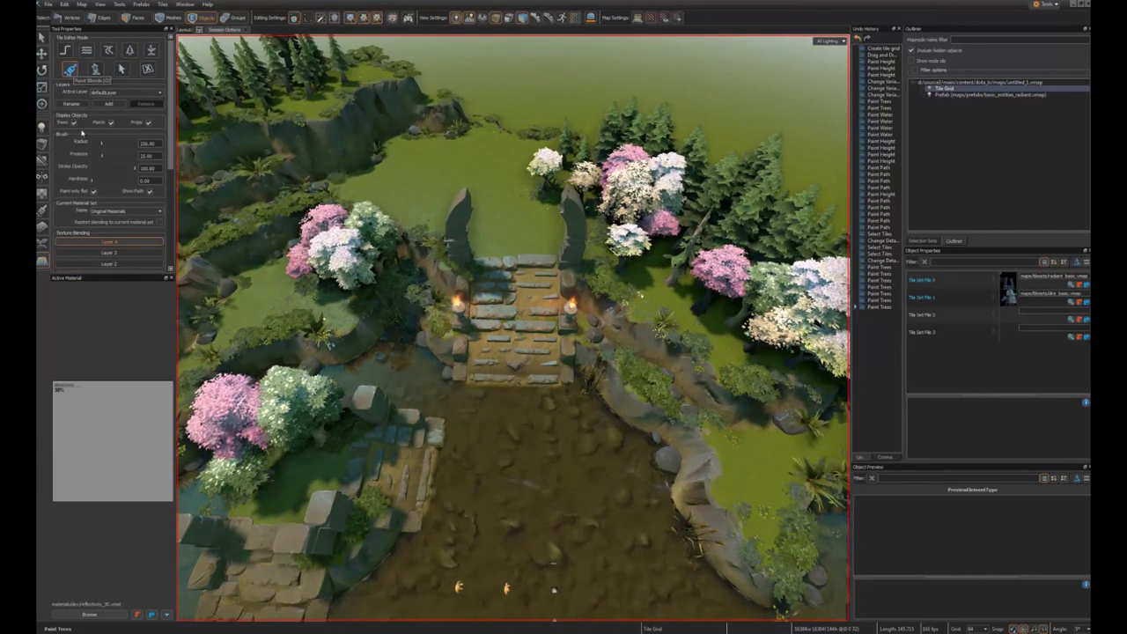
scroll(132, 245, "down", 2)
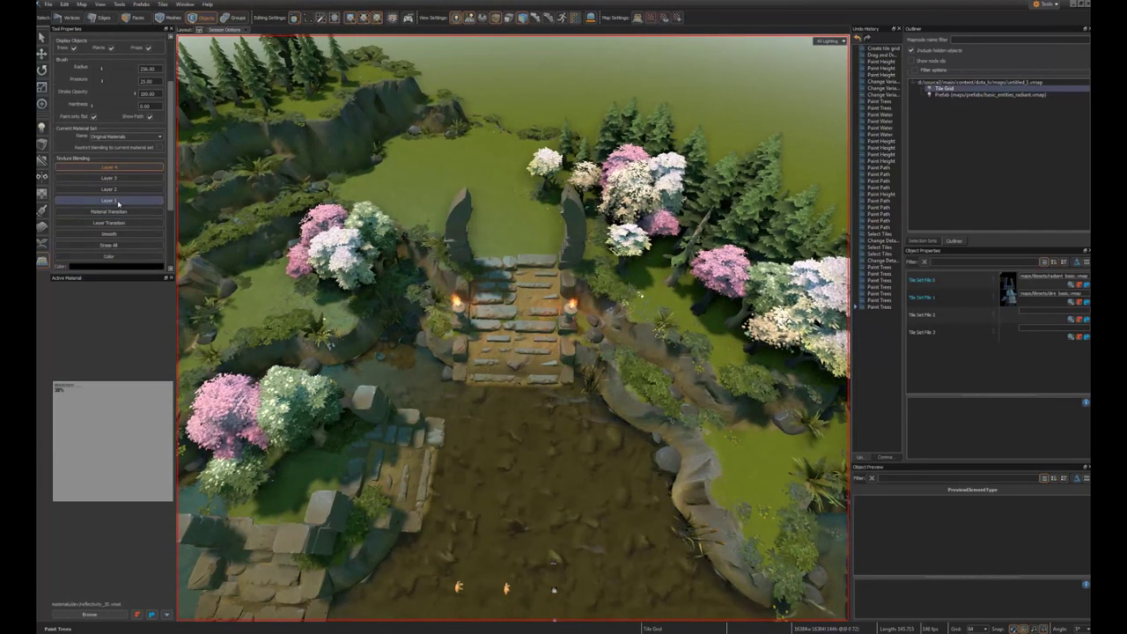
left_click(118, 202)
middle_click_drag(454, 172, 459, 235)
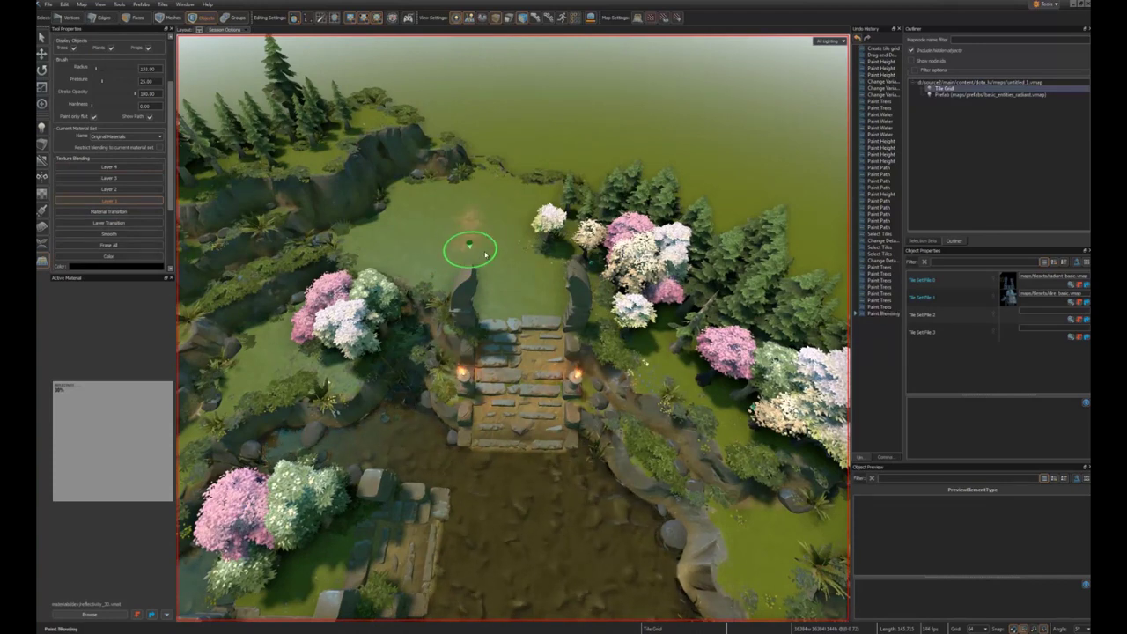
left_click_drag(478, 254, 439, 201)
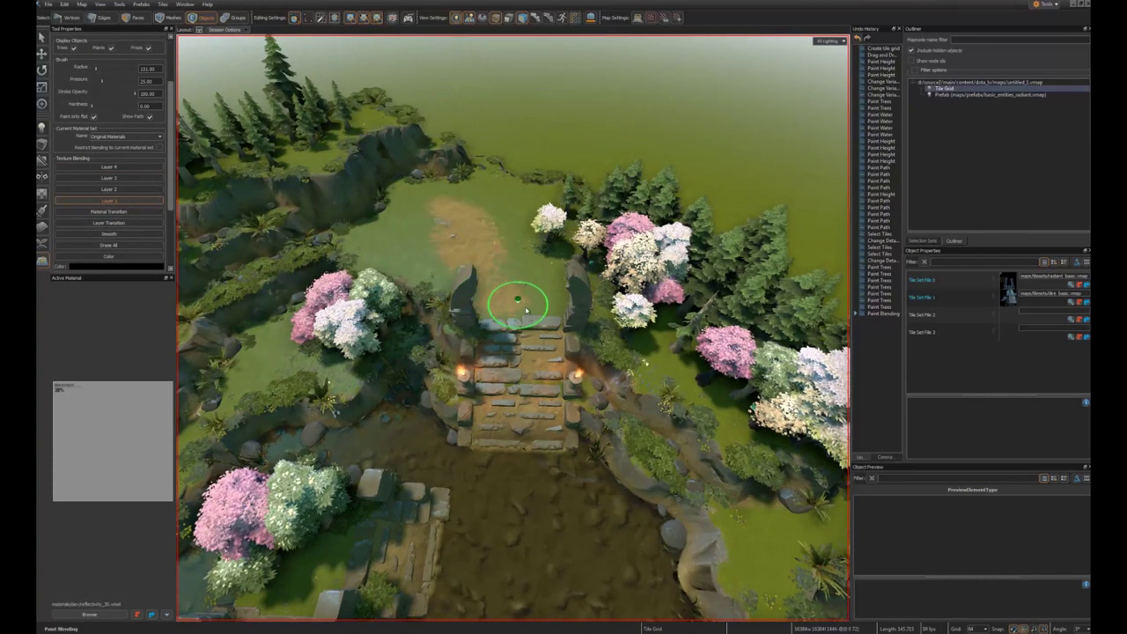
Step: Finish blending the Layer 1 dirt down to the top step, and paint a short Path section across the staircase's upper end
left_click_drag(512, 284, 519, 315)
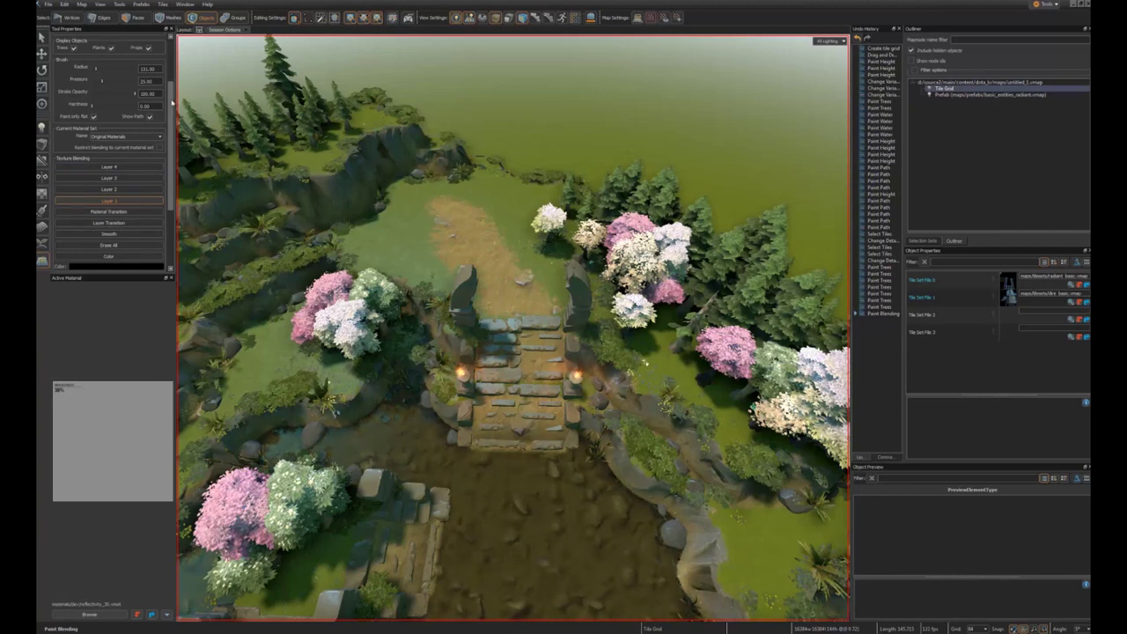
scroll(132, 226, "up", 3)
left_click_drag(111, 273, 104, 447)
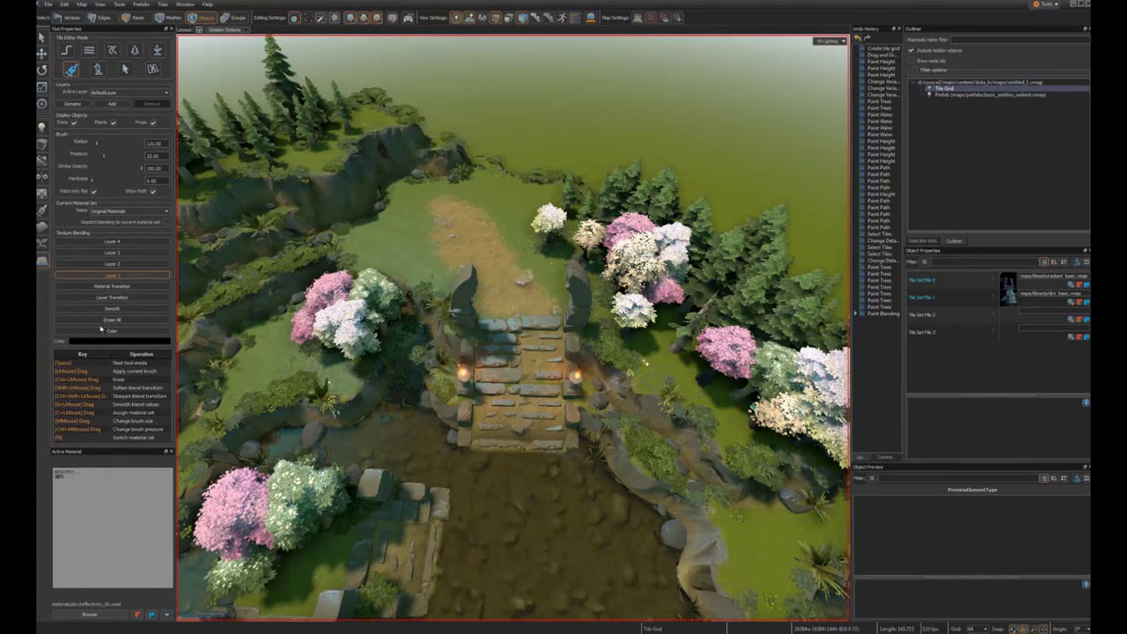
mouse_move(110, 446)
left_mouse_down()
mouse_move(109, 473)
mouse_move(113, 451)
left_mouse_up()
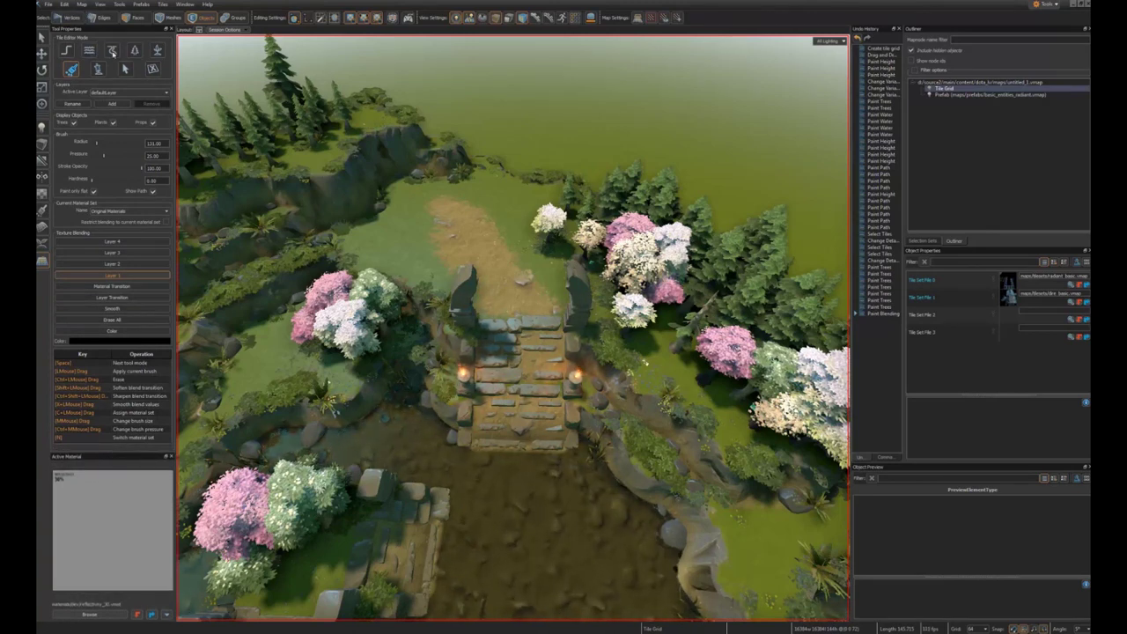
left_click(112, 51)
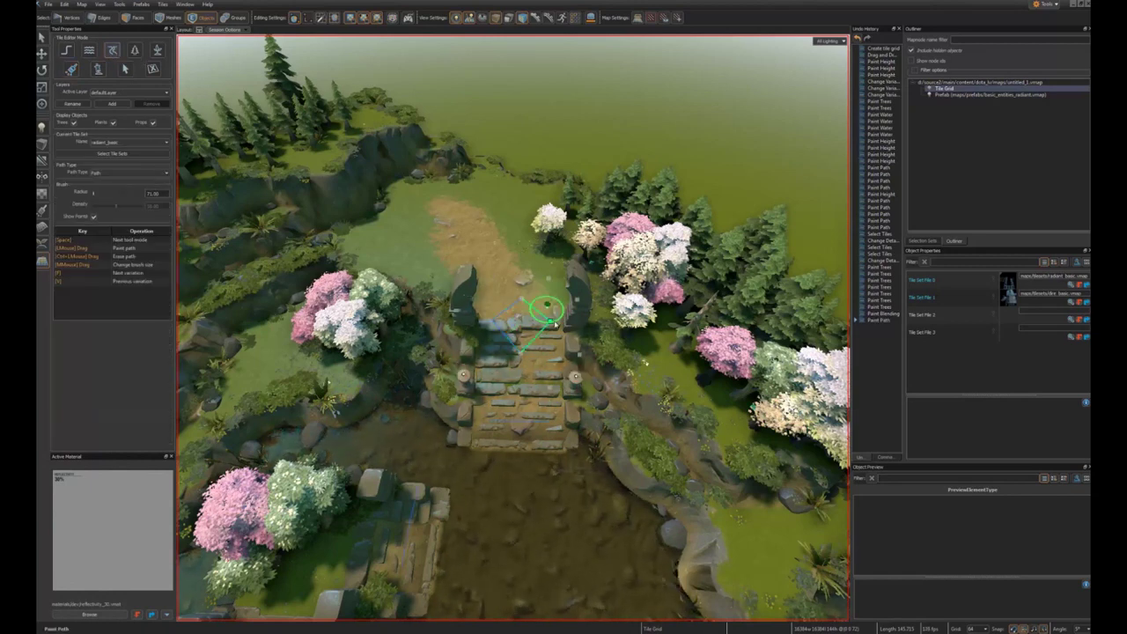
right_click_drag(469, 313, 423, 303)
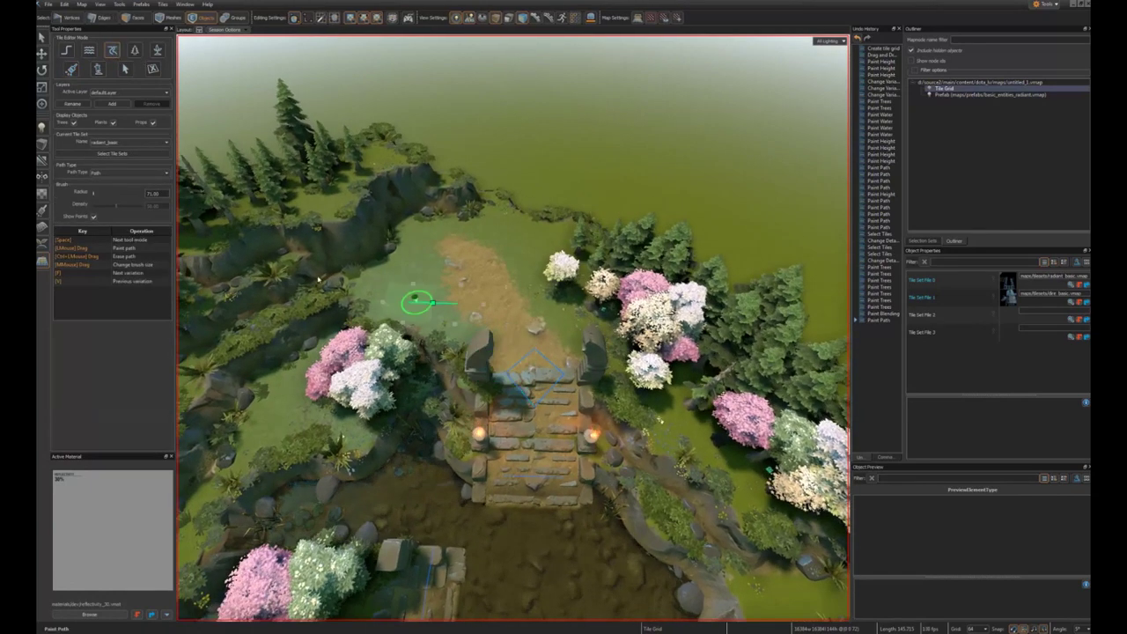
Step: Place a camp_neutral prop on the plateau's dirt patch, switch its variation to the twin campfire pits, and centre it there
left_click(98, 69)
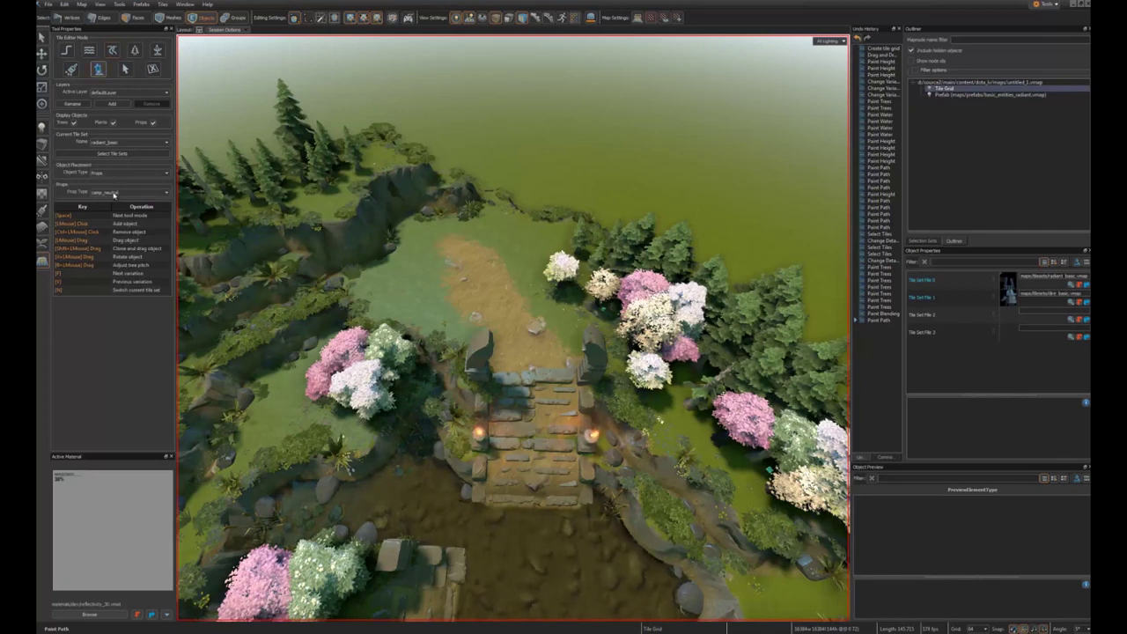
scroll(458, 271, "up", 5)
left_click(468, 286)
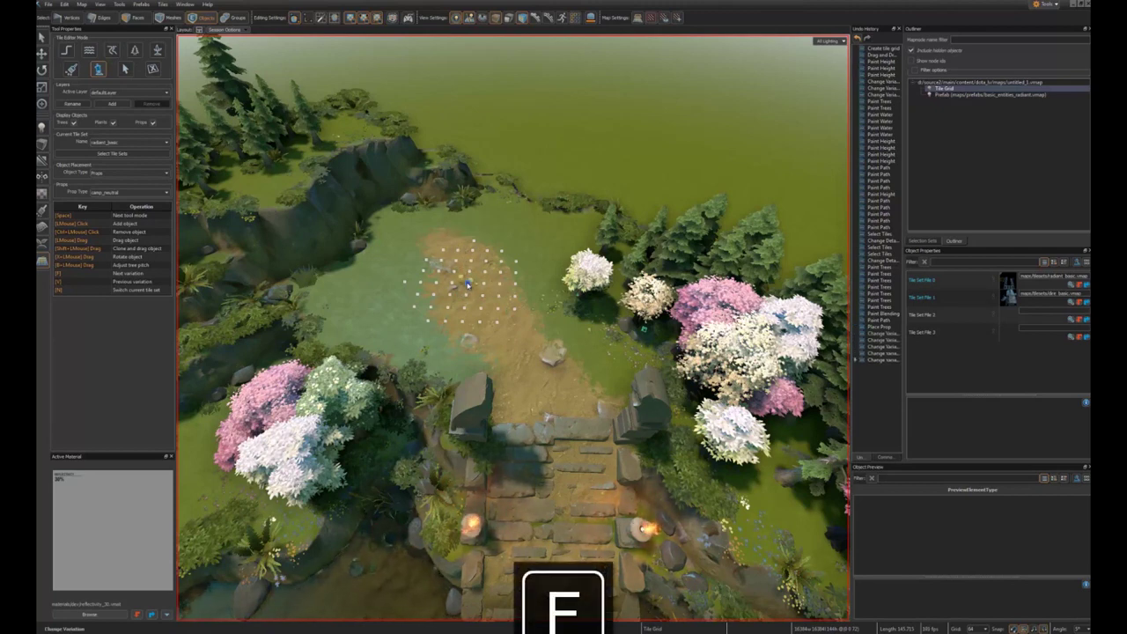
key("f")
left_click_drag(468, 284, 481, 310)
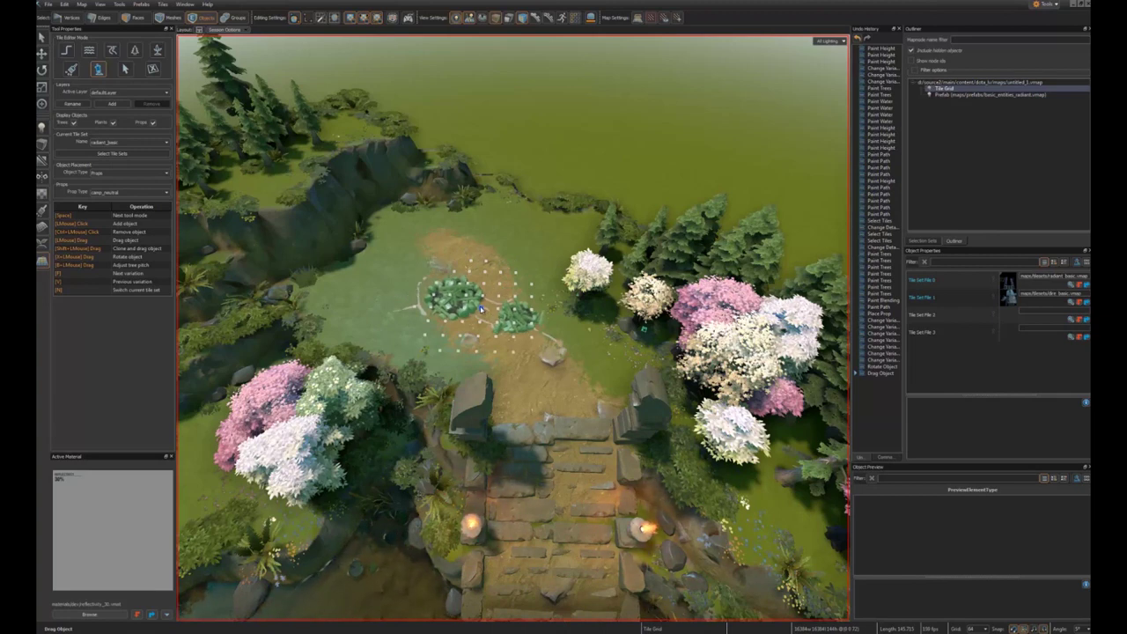
Step: Place a second camp_neutral prop behind the campfire pits and change its variation
left_click(513, 259)
key("f")
key("f")
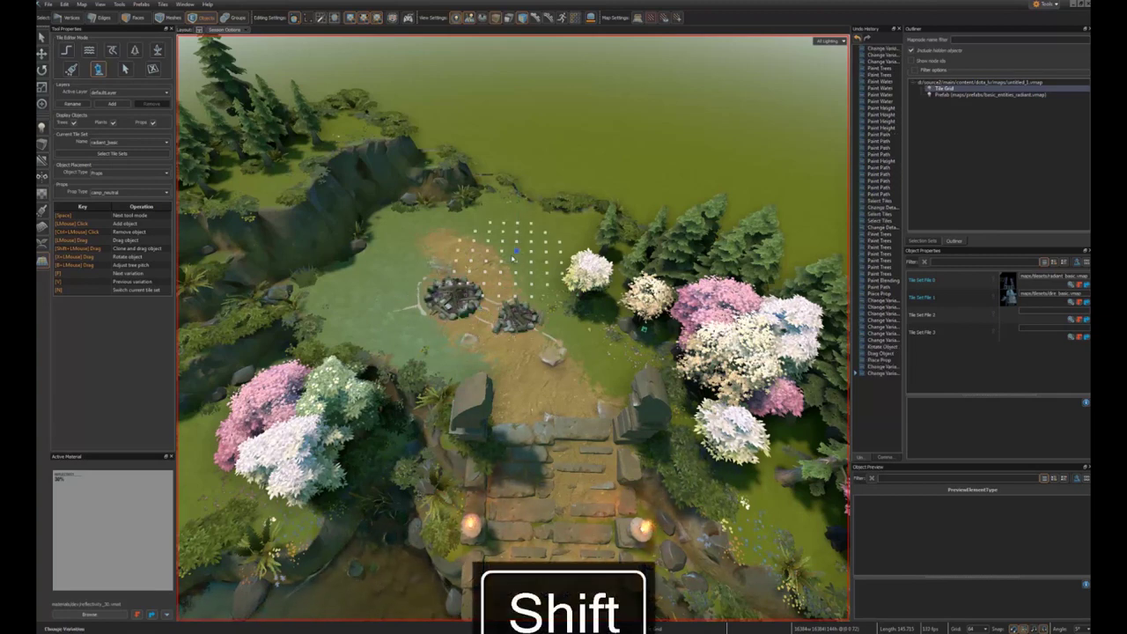
key("ctrl+z")
Step: Add another camp_neutral prop variation and move it to the clearing's edge on the side away from the blossom trees
mouse_move(513, 259)
left_mouse_down()
mouse_move(612, 388)
mouse_move(441, 369)
mouse_move(454, 368)
left_mouse_up()
key("f")
key("f")
key("f")
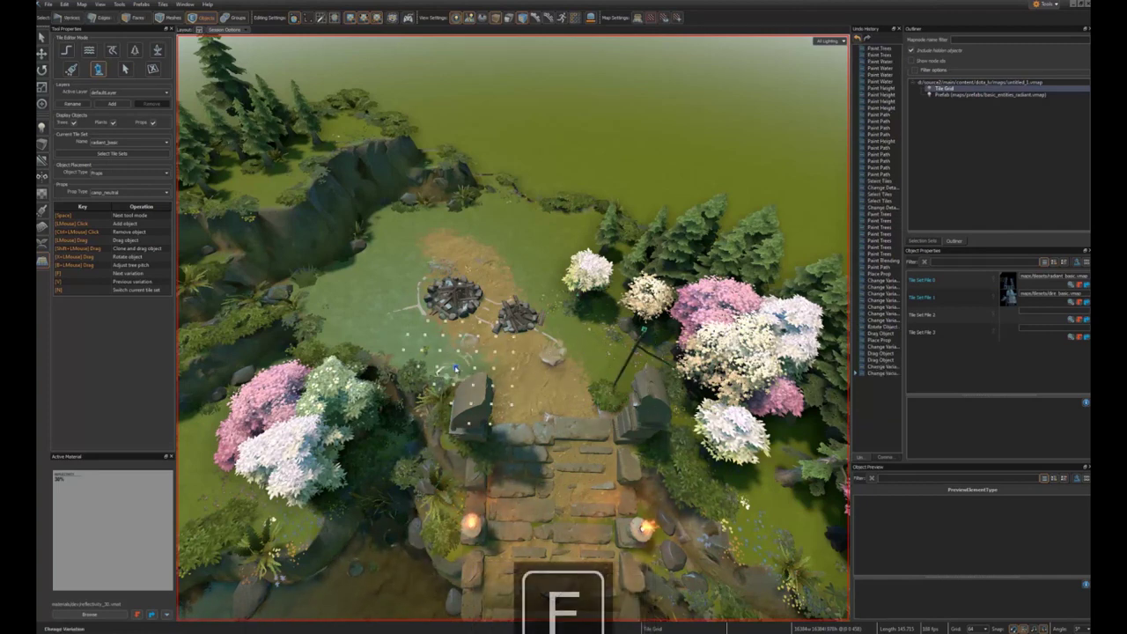
key("f")
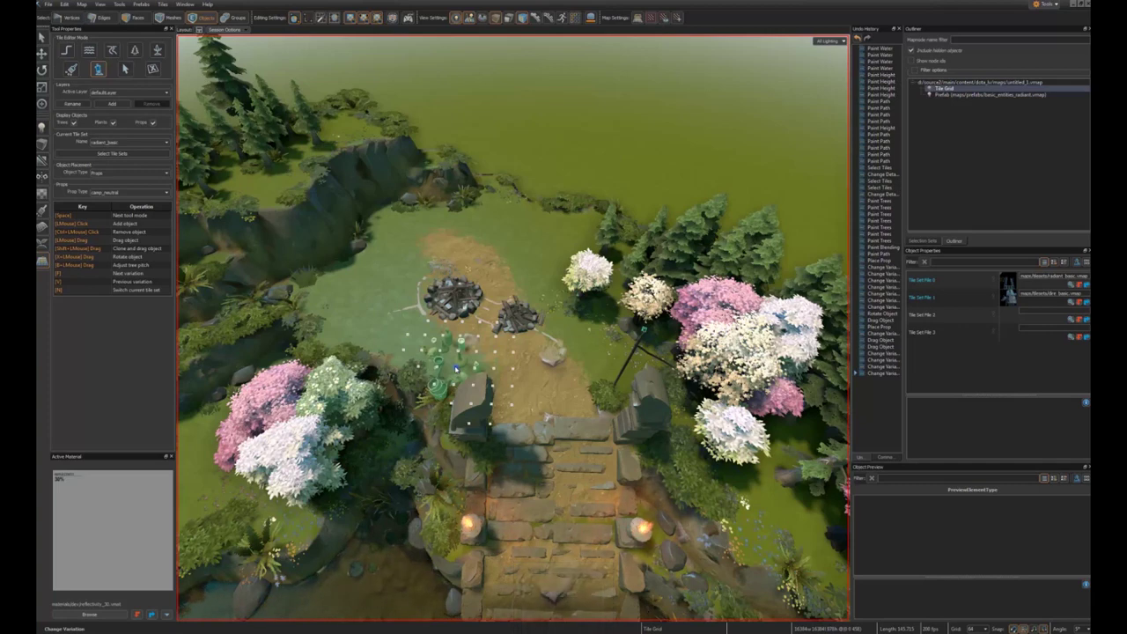
left_click_drag(456, 367, 380, 335)
key("f")
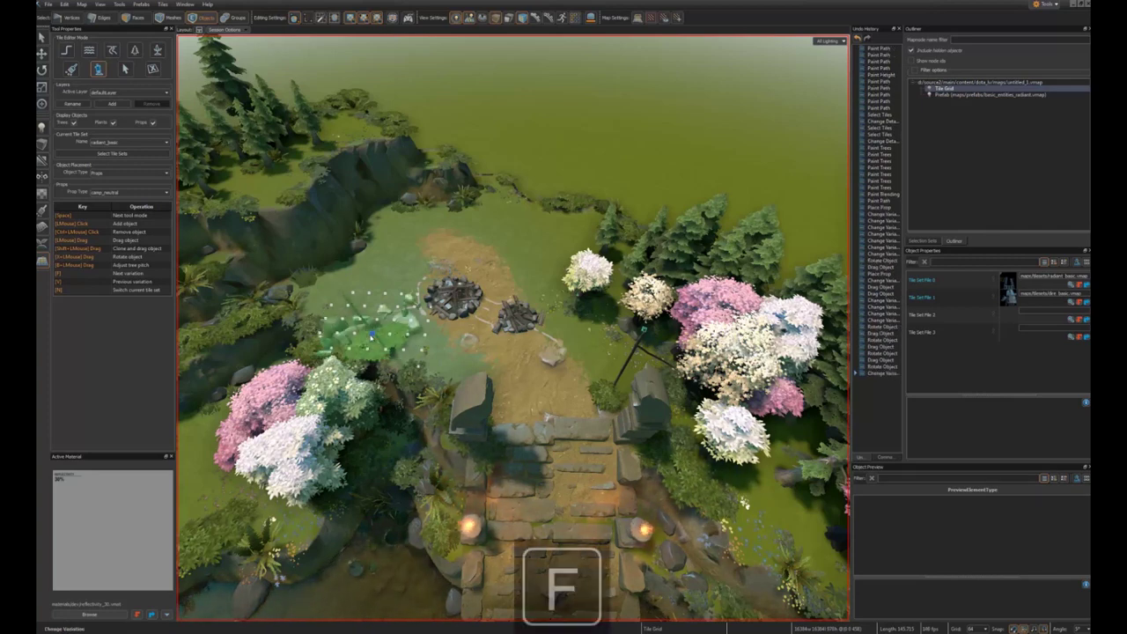
left_click_drag(372, 334, 343, 318)
middle_click_drag(401, 309, 420, 363)
Step: Clone a camp prop, switch its variation to the tall rope-linked poles with a small fire, and place it behind the clearing
mouse_move(354, 359)
left_mouse_down("shift")
mouse_move(531, 256)
mouse_move(561, 307)
mouse_move(430, 295)
left_mouse_up("shift")
key("f")
key("f")
key("f")
key("f")
key("f")
key("f")
key("f")
key("f")
key("f")
key("f")
key("f")
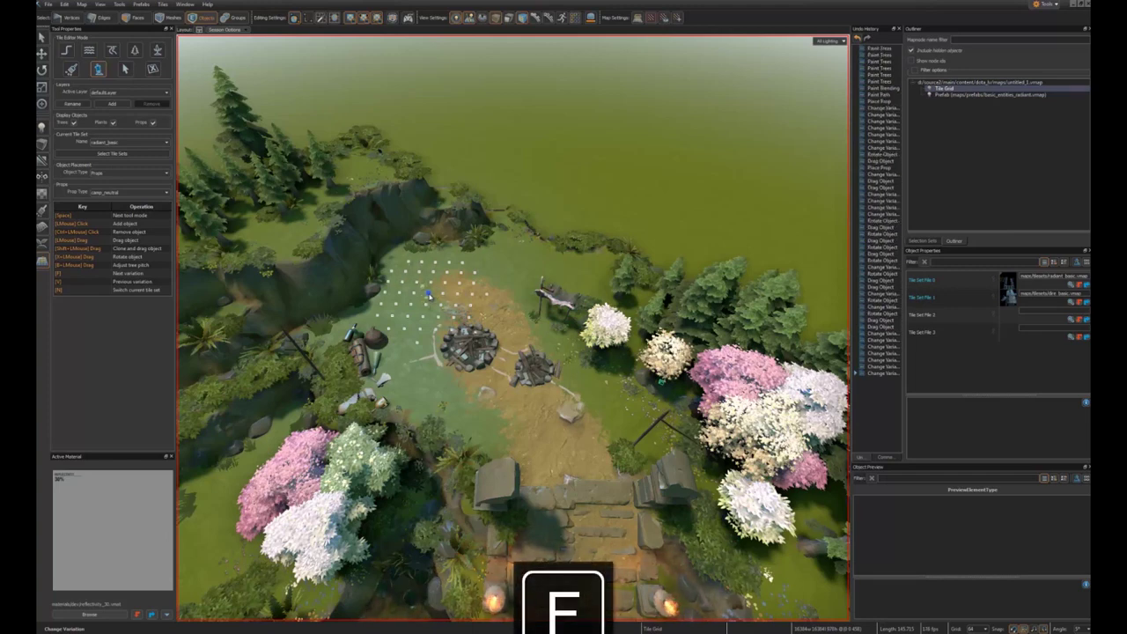
key("f")
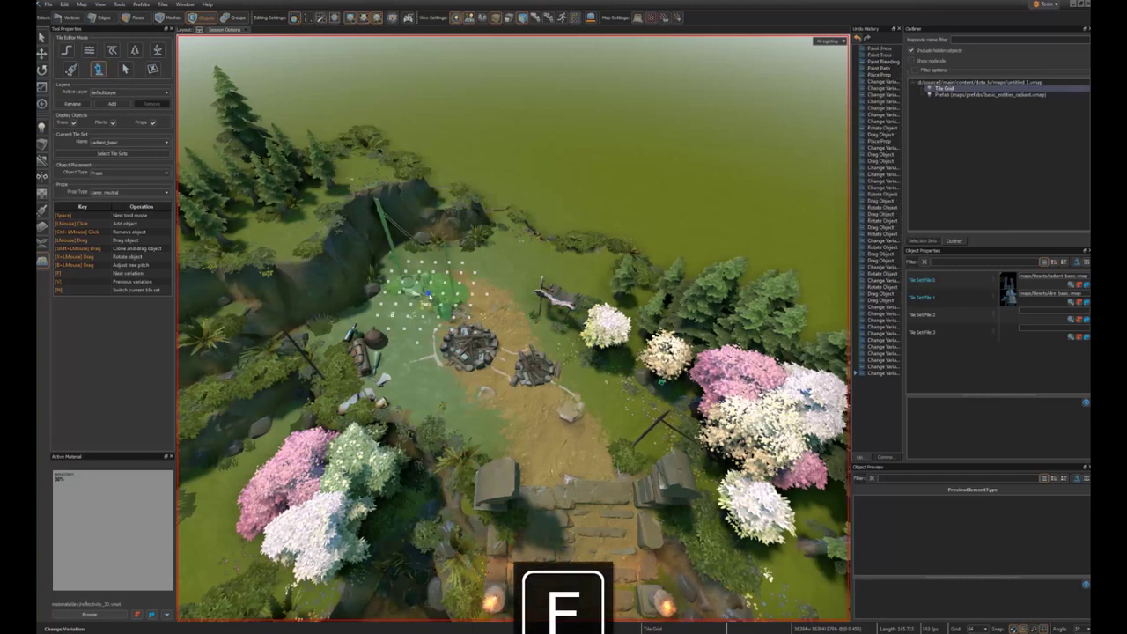
left_click_drag(428, 293, 549, 244)
left_click_drag(495, 281, 489, 282, "alt")
right_click_drag(489, 282, 520, 282)
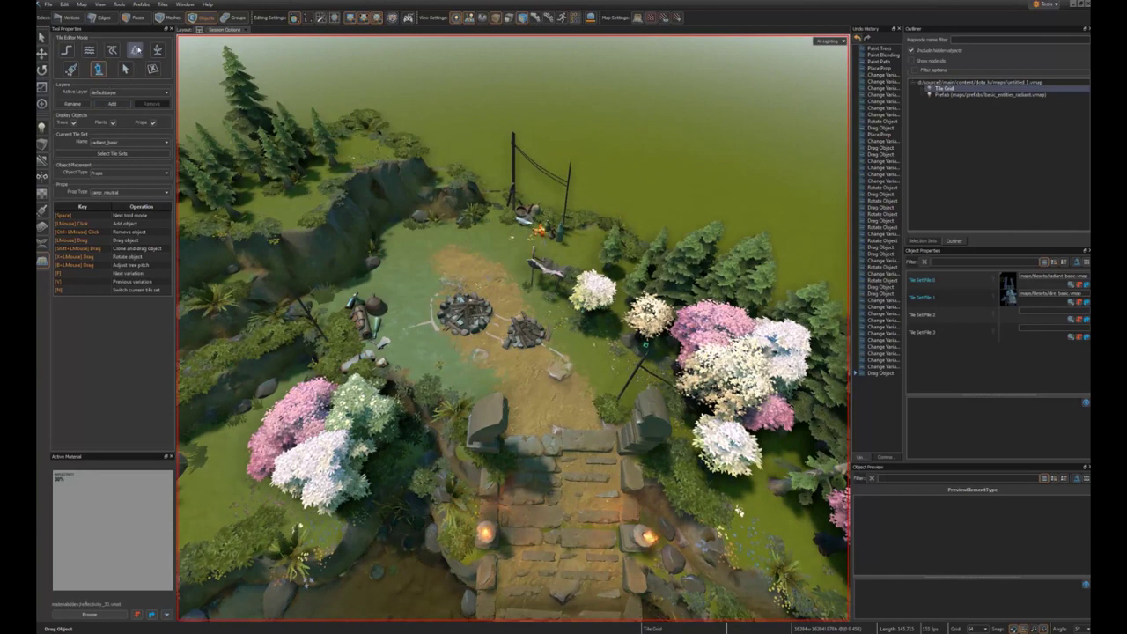
Step: Set the tree type to pine_summer and paint pines with a 78-radius brush along the cliff side of the camp clearing
left_click(135, 50)
left_click(128, 218)
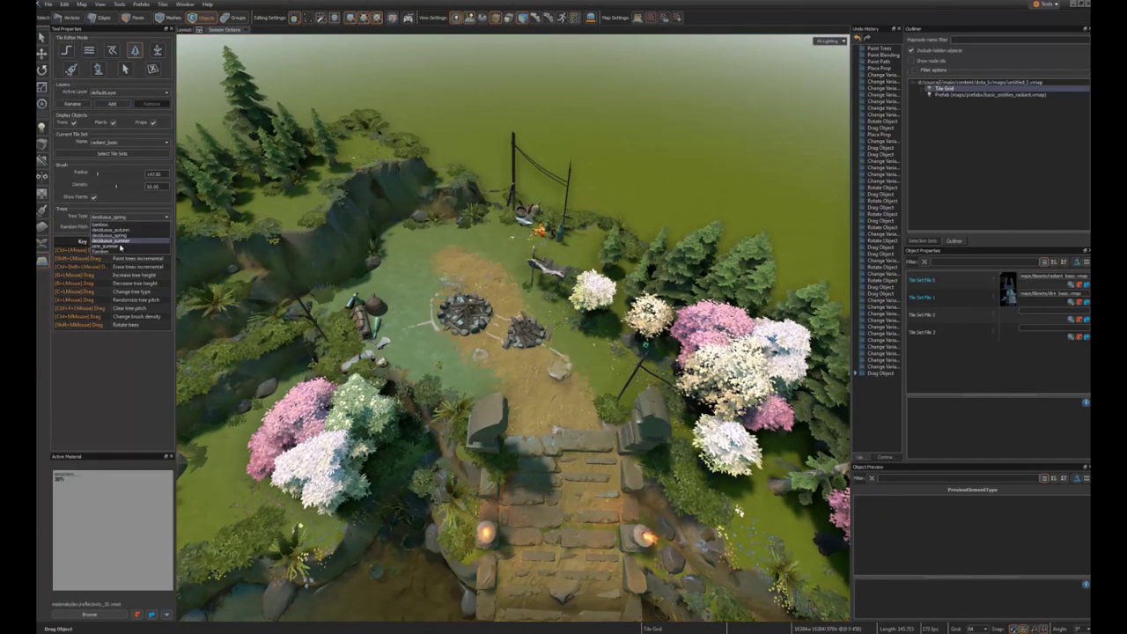
left_click(121, 247)
left_click_drag(384, 282, 356, 280)
left_click(399, 362)
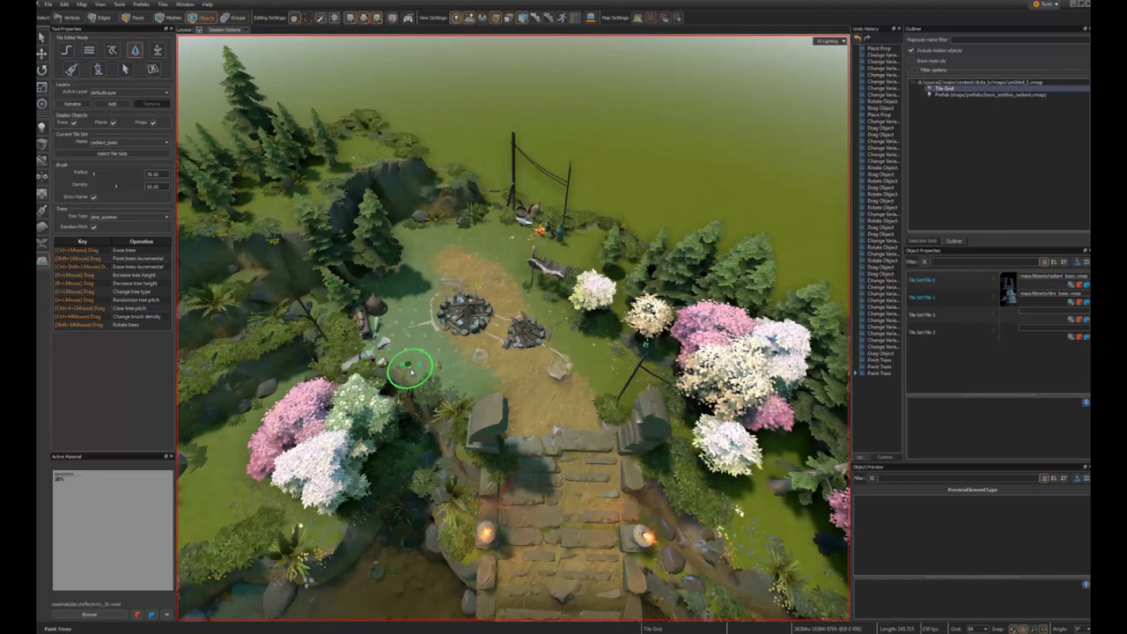
left_click(411, 370)
left_click(412, 367)
left_click(413, 368)
left_click(411, 369)
left_click(411, 361)
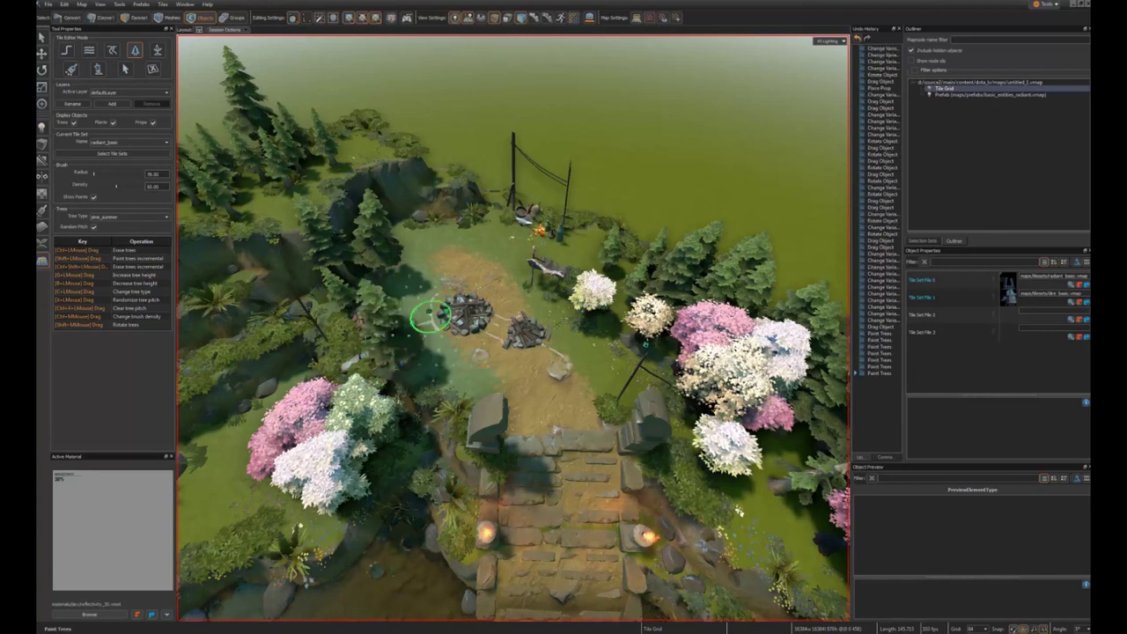
Step: Enlarge the tree brush radius to 123 and paint pine_summer trees around the back of the camp to the existing forest
right_click_drag(430, 315, 415, 284)
middle_click_drag(414, 284, 412, 275)
mouse_move(409, 266)
left_mouse_down()
mouse_move(433, 252)
mouse_move(422, 249)
left_mouse_up()
middle_click_drag(465, 267, 419, 282)
mouse_move(546, 287)
left_mouse_down()
mouse_move(554, 271)
mouse_move(540, 315)
mouse_move(525, 313)
left_mouse_up()
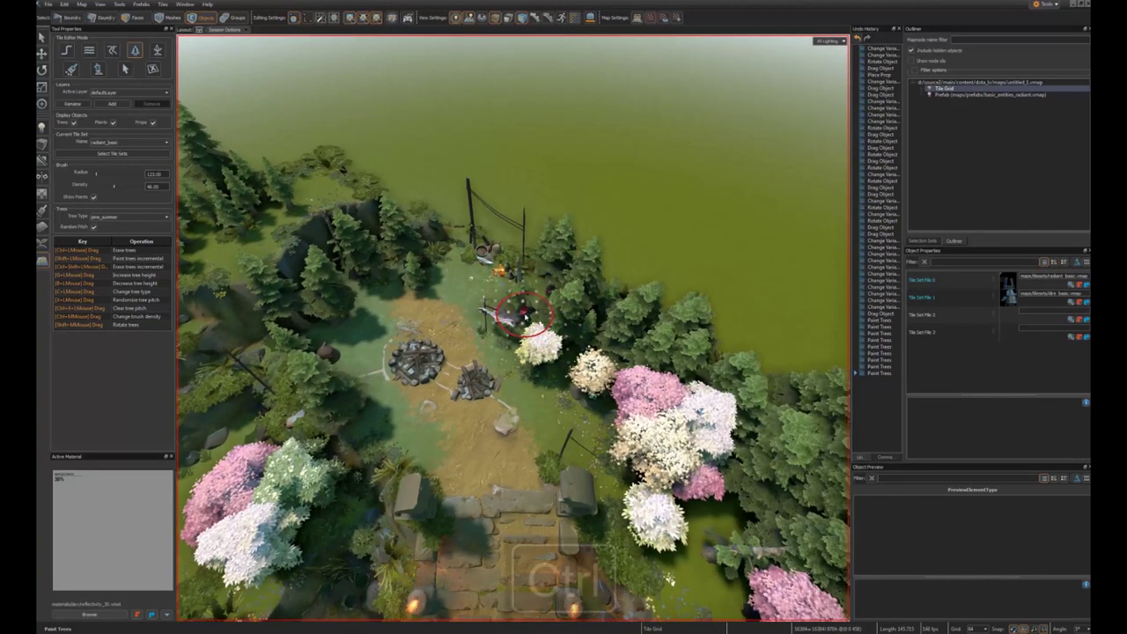
scroll(529, 319, "up", 2)
middle_click_drag(520, 317, 510, 310, "ctrl")
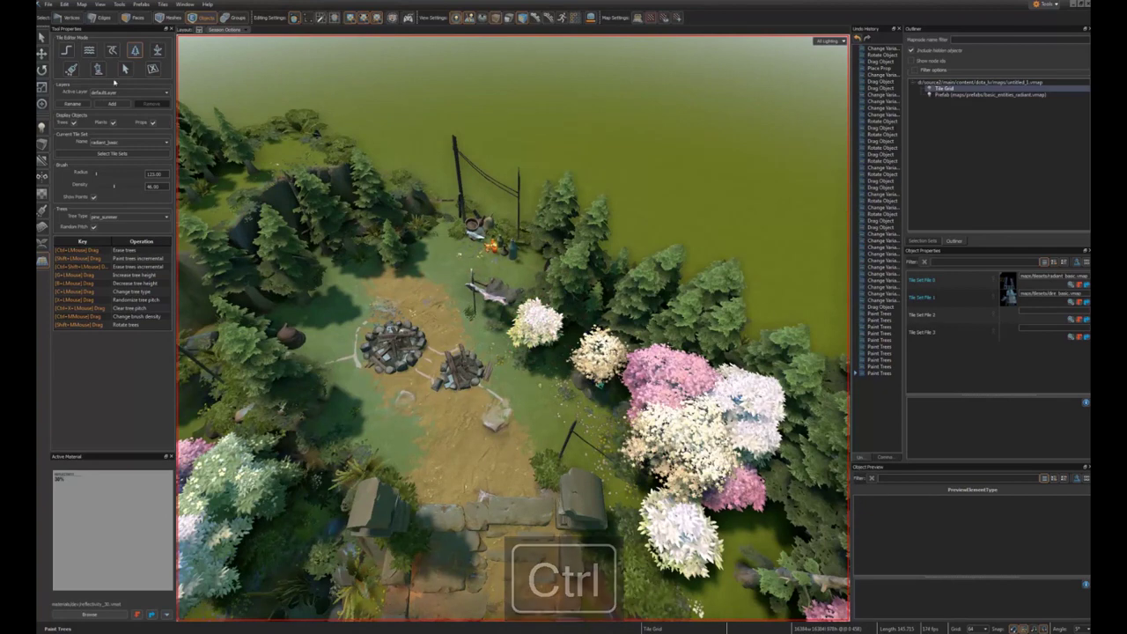
Step: Try a camp_neutral prop beside the hanging hide rack, remove it, and adjust the nearby objects at the forest edge
left_click(98, 69)
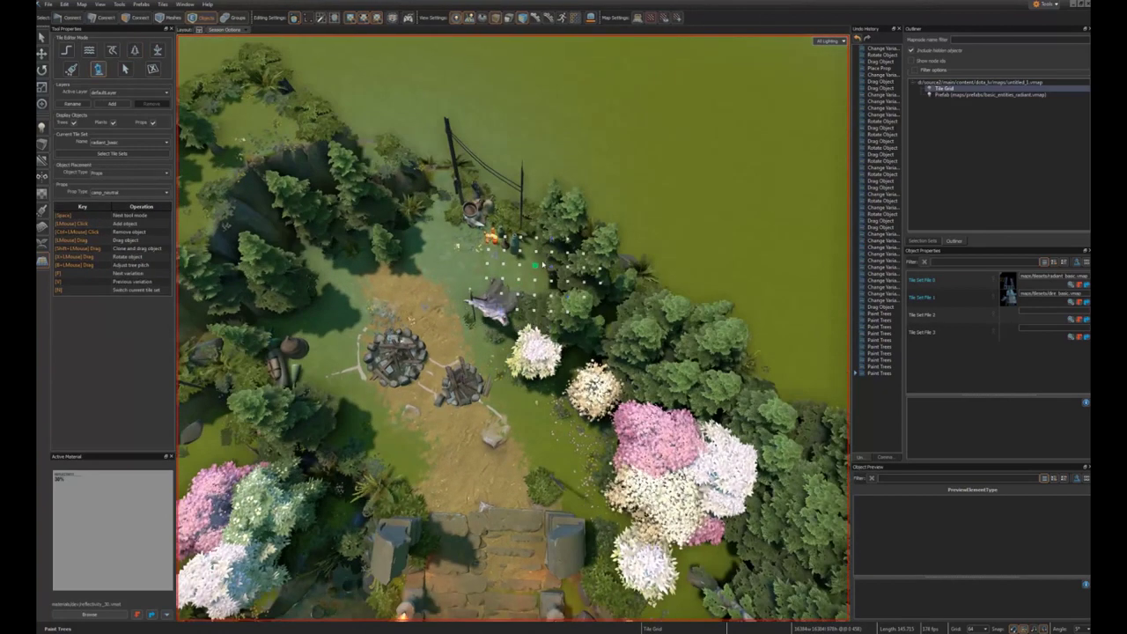
left_click(541, 264)
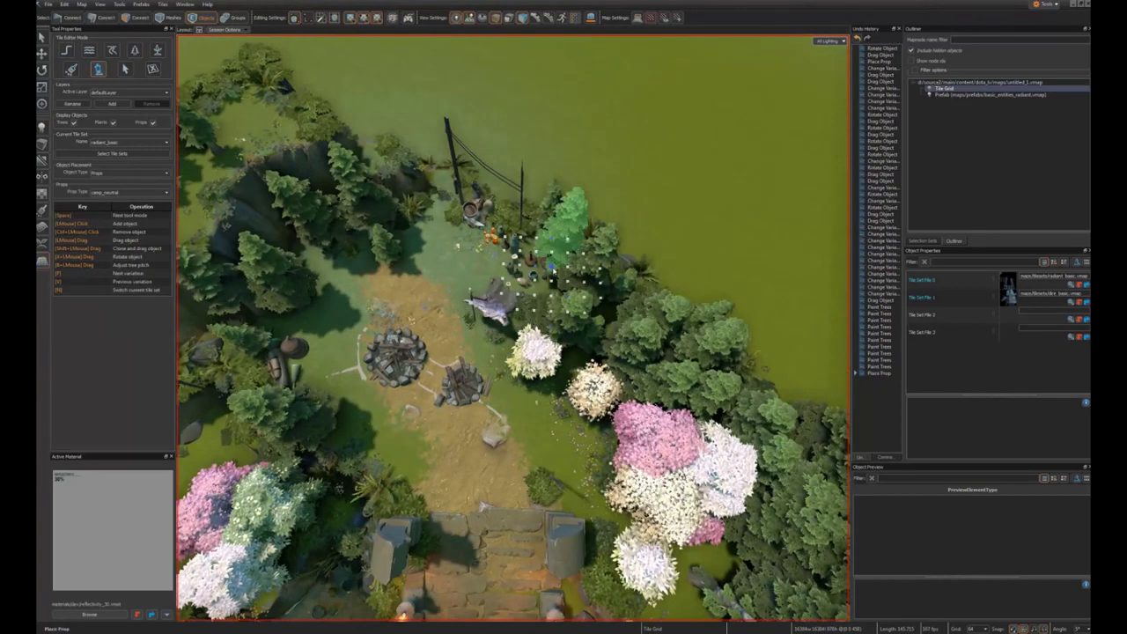
left_click(533, 282, "ctrl")
left_click(534, 284, "ctrl")
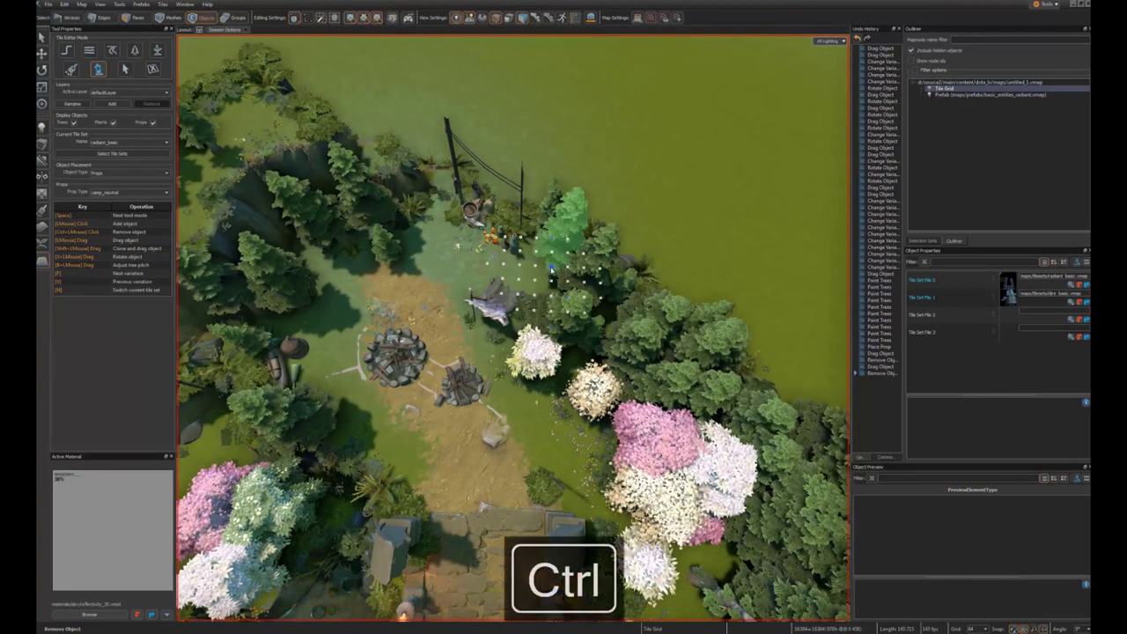
mouse_move(534, 285)
left_mouse_down()
mouse_move(555, 302)
mouse_move(530, 287)
left_mouse_up()
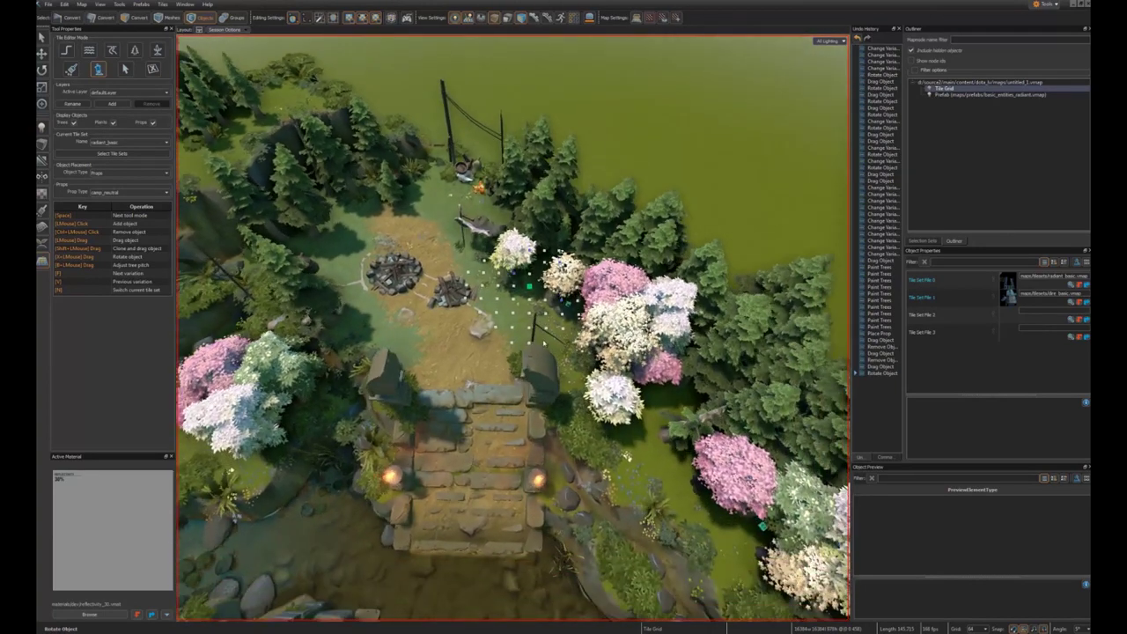
left_click_drag(545, 344, 563, 333, "alt")
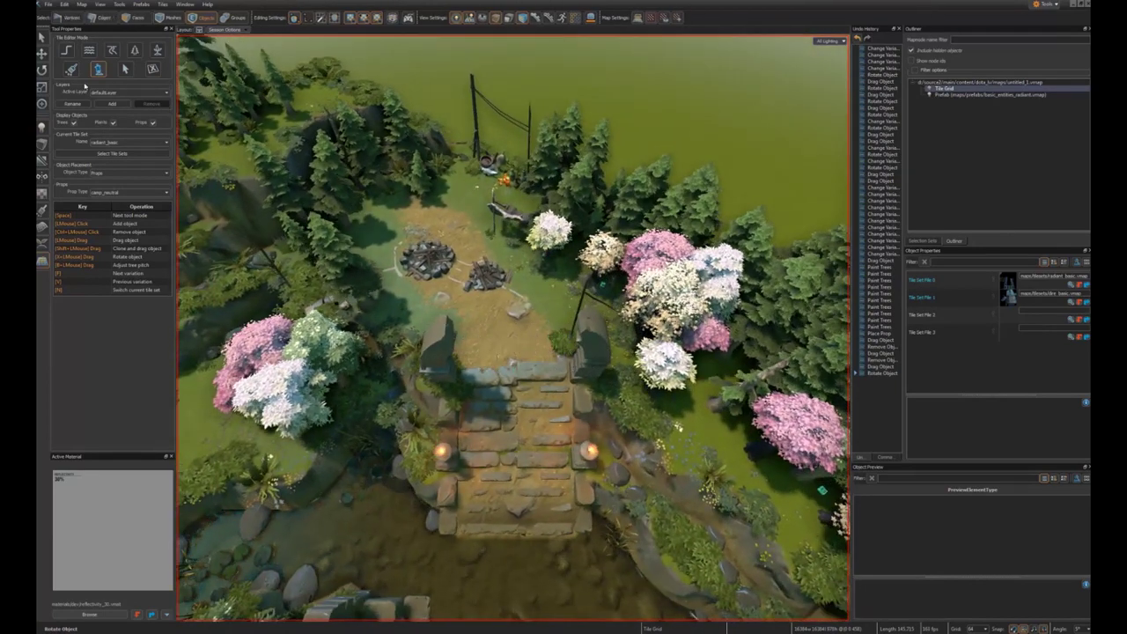
Step: Blend the Layer 4 texture with a large brush over the ground around the camp clearing
left_click(77, 69)
left_click(112, 243)
mouse_move(495, 283)
left_mouse_down("alt")
mouse_move(504, 300)
mouse_move(574, 307)
mouse_move(516, 226)
mouse_move(554, 196)
mouse_move(467, 138)
mouse_move(345, 171)
mouse_move(340, 262)
mouse_move(390, 350)
mouse_move(397, 333)
mouse_move(352, 327)
mouse_move(417, 371)
mouse_move(435, 300)
left_mouse_up("alt")
scroll(502, 286, "up", 2)
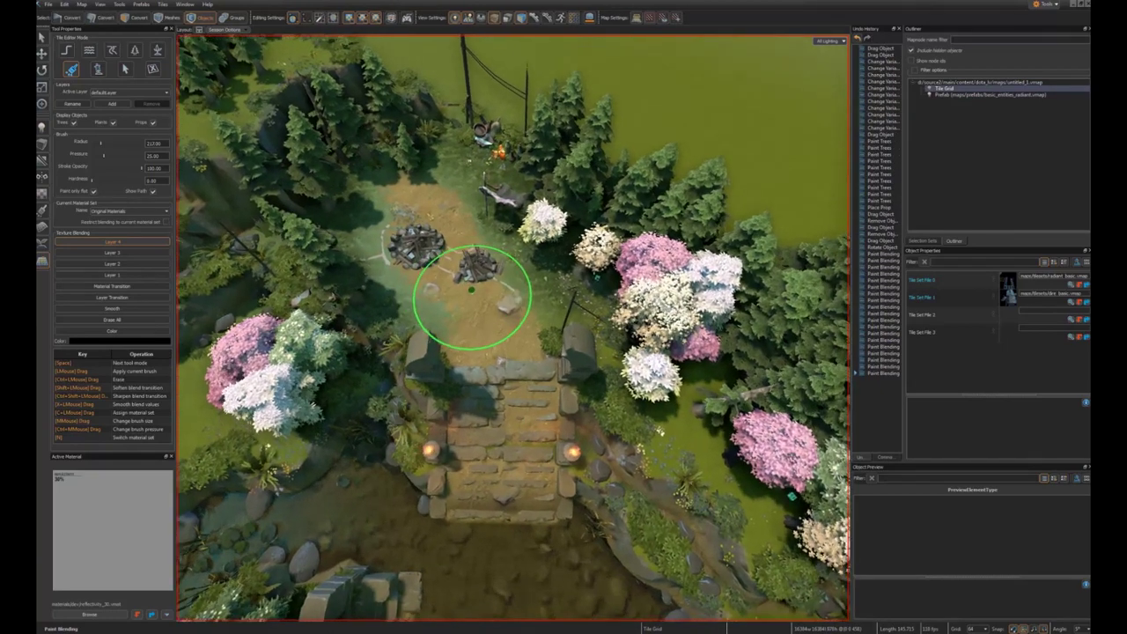
Step: Paint a wide, winding Path from the foot of the island's staircase across the open grass
scroll(480, 288, "down", 4)
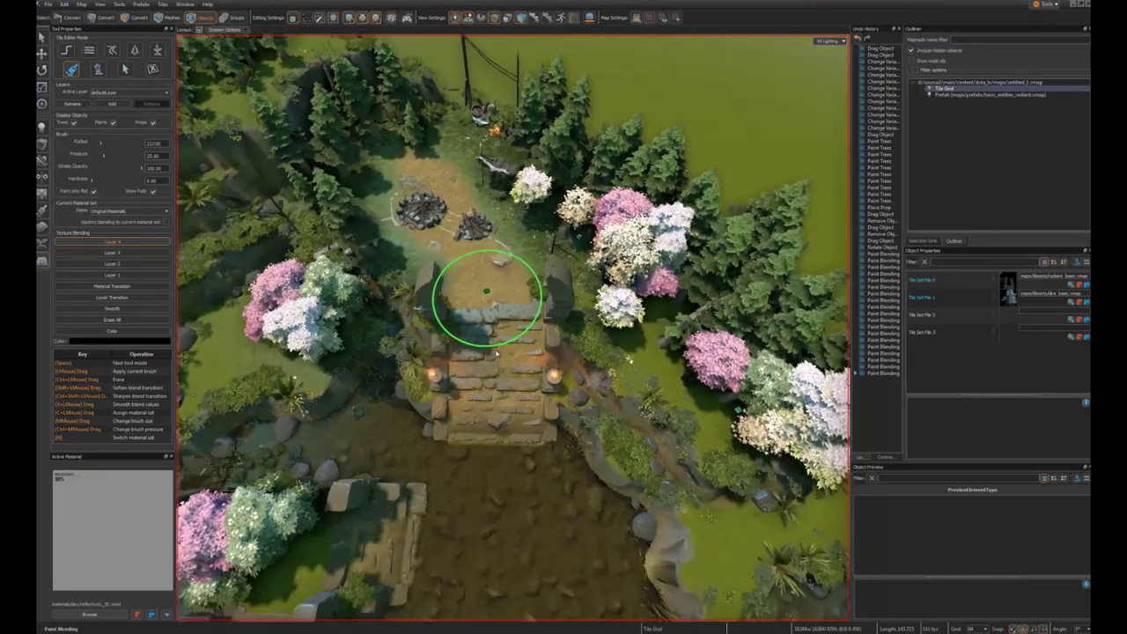
right_click_drag(490, 357, 432, 358)
scroll(499, 355, "down", 3)
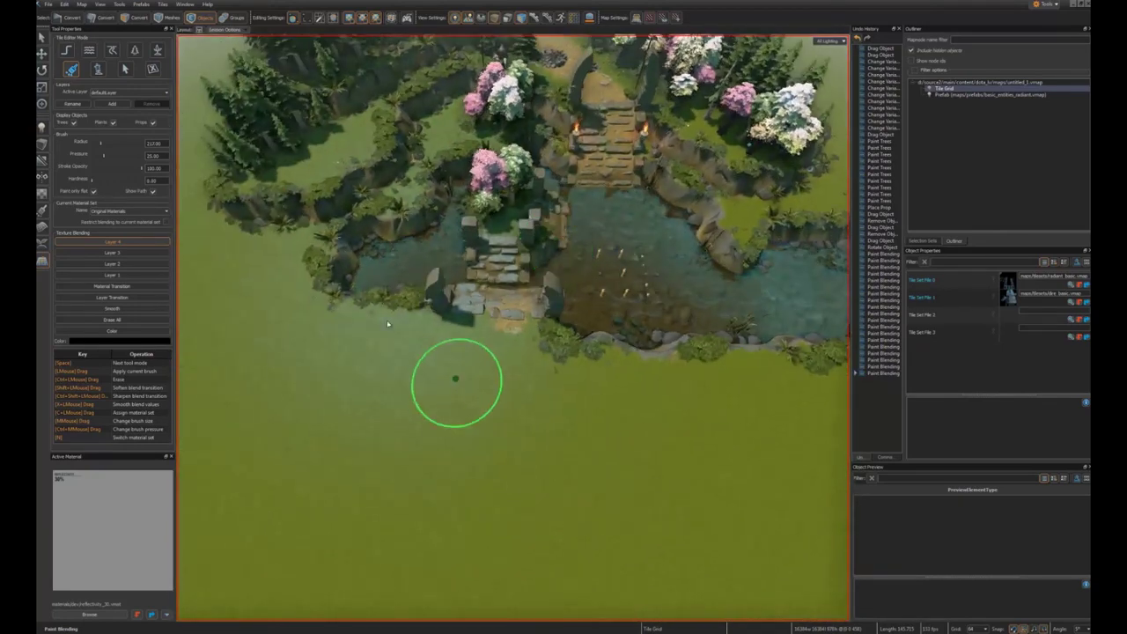
left_click(112, 51)
middle_click_drag(472, 338, 485, 368)
scroll(486, 368, "down", 3)
mouse_move(482, 341)
left_mouse_down()
mouse_move(467, 390)
mouse_move(595, 562)
mouse_move(588, 586)
left_mouse_up()
right_click_drag(567, 551, 555, 552)
left_click_drag(517, 398, 430, 558)
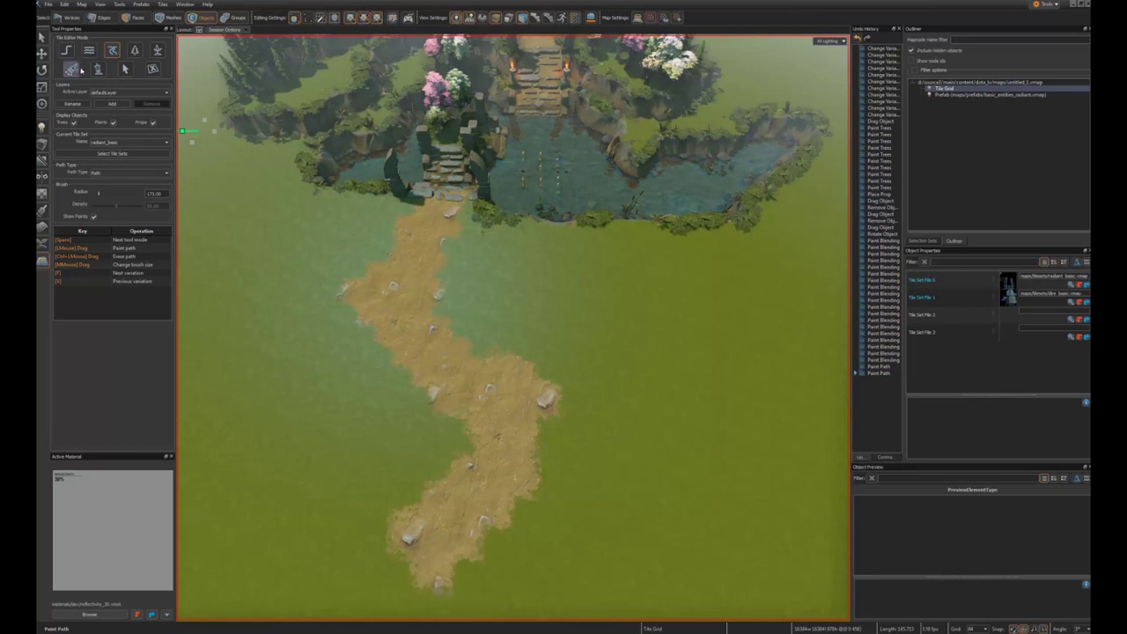
Step: Blend the Layer 3 texture along both edges of the winding dirt path to soften and narrow its outline
left_click(78, 69)
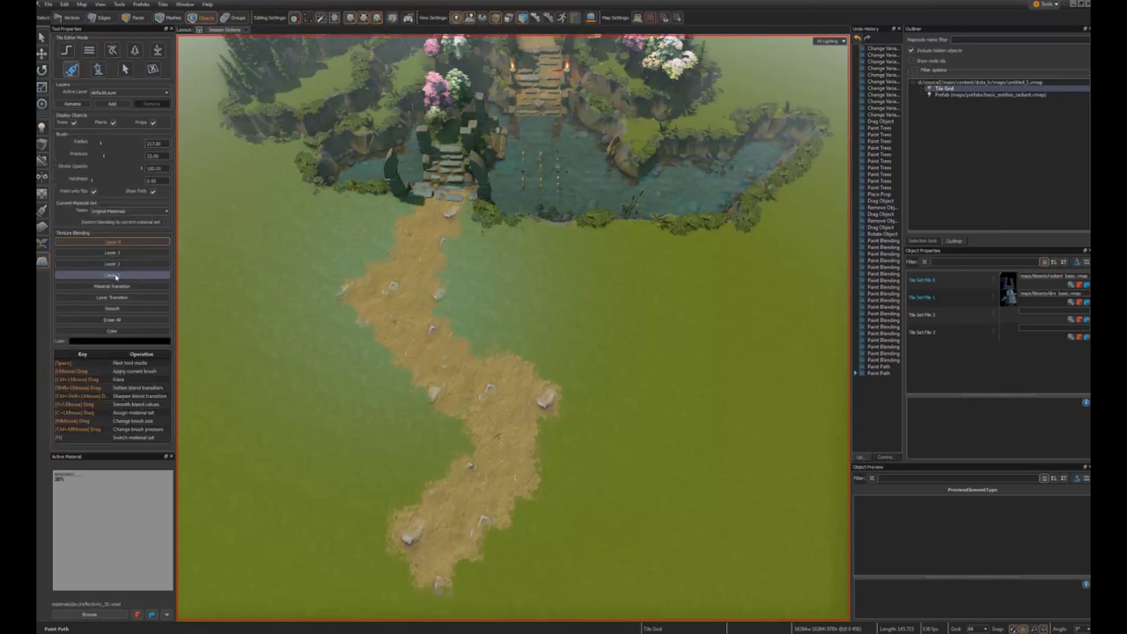
left_click_drag(382, 268, 359, 292)
mouse_move(359, 292)
left_mouse_down()
mouse_move(359, 324)
mouse_move(391, 329)
mouse_move(416, 362)
left_mouse_up()
left_click_drag(416, 362, 429, 382)
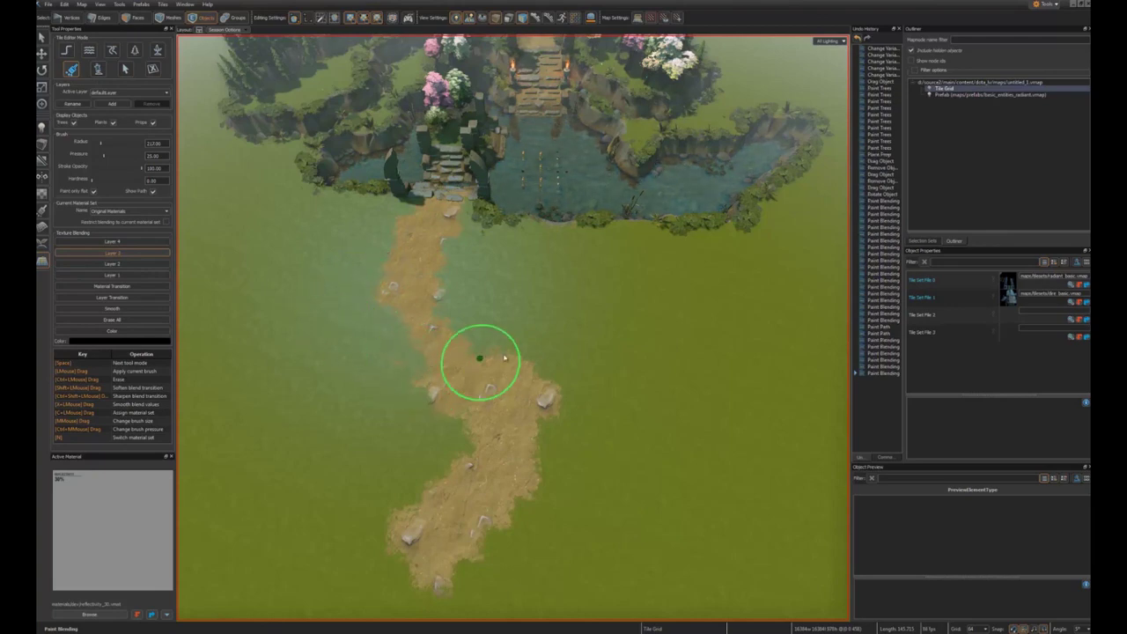
left_click_drag(527, 363, 547, 405)
left_click_drag(484, 504, 430, 577)
mouse_move(466, 521)
left_mouse_down()
mouse_move(405, 585)
mouse_move(543, 471)
mouse_move(523, 435)
left_mouse_up()
Step: Set the prop type to path_overlays and place a rotated prop beside the path just below the island staircase
right_click_drag(413, 286, 307, 246)
key("w")
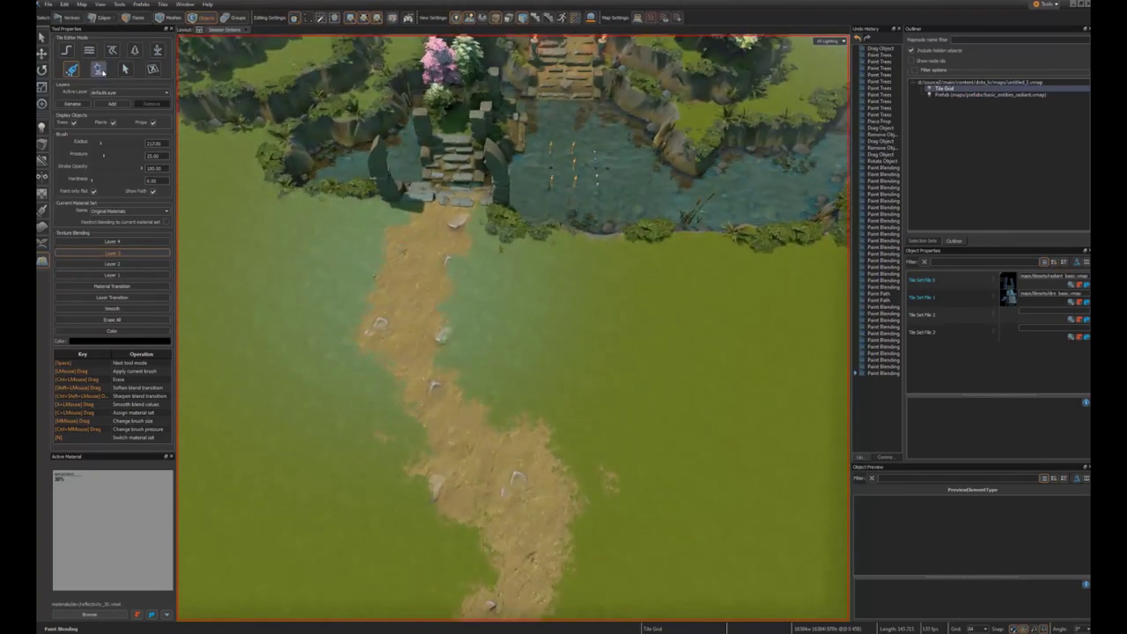
left_click(99, 69)
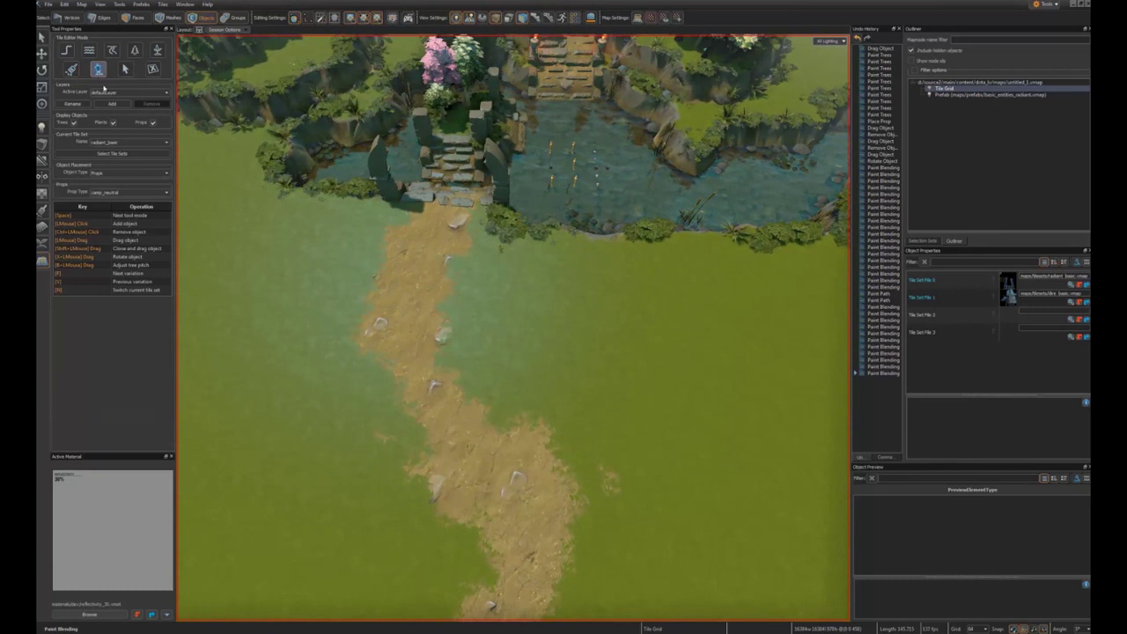
left_click(111, 193)
left_click(109, 248)
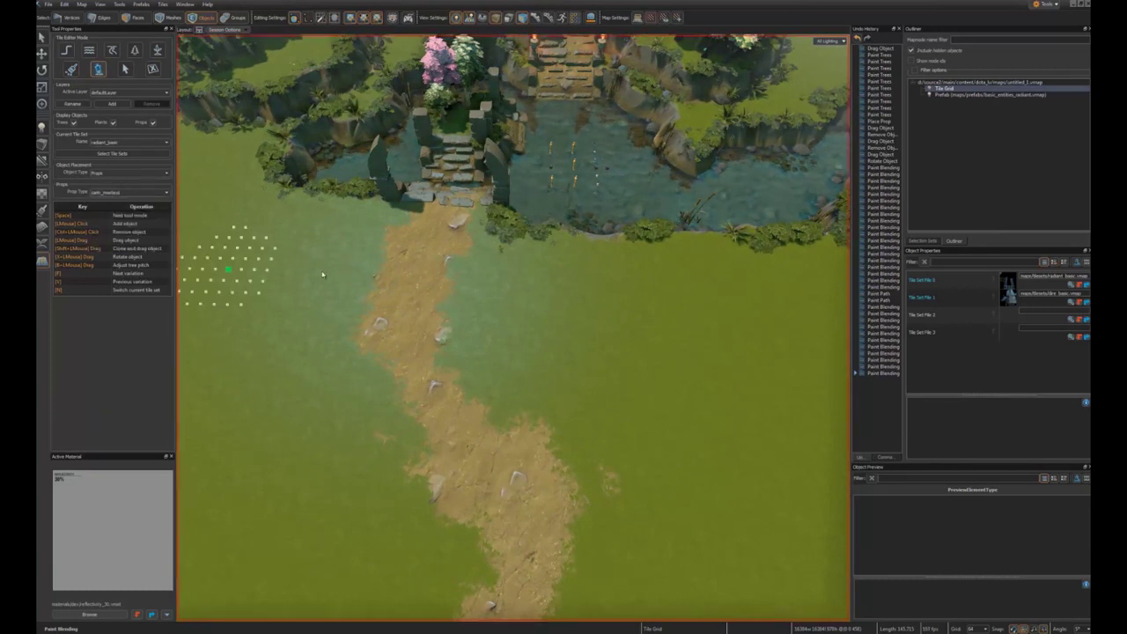
left_click_drag(410, 277, 378, 240)
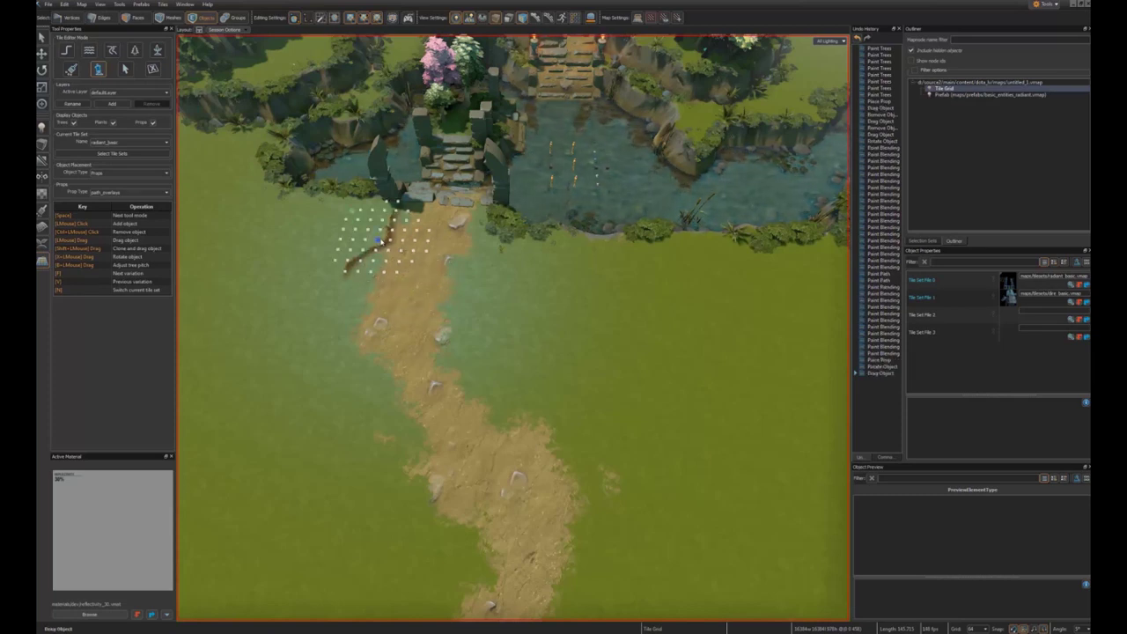
Step: Clone the edge overlay further down the path, switch it to another edge variation and align it with the path's bend
middle_click_drag(381, 241, 410, 259)
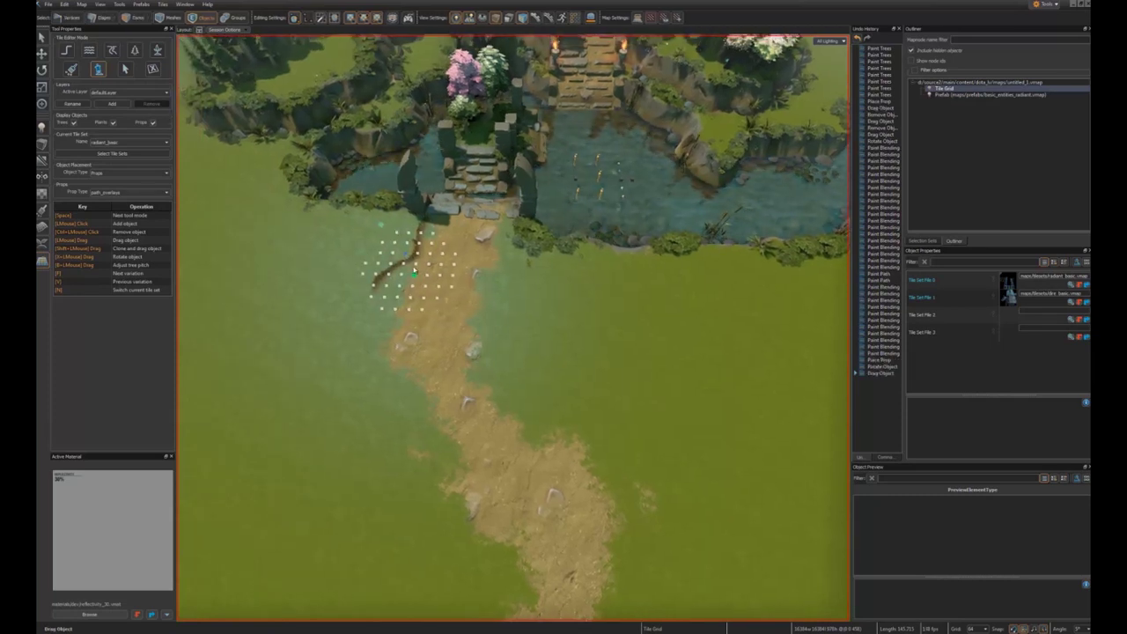
left_click_drag(405, 255, 400, 398, "shift")
key("f")
key("f")
key("f")
key("f")
key("f")
key("f")
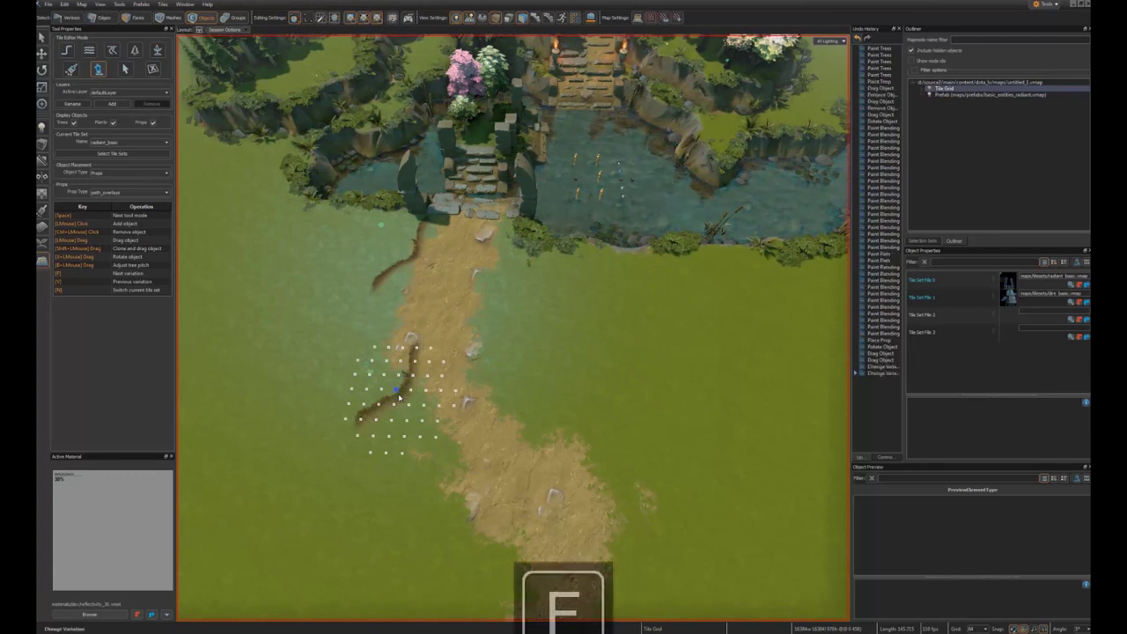
key("f")
key("f")
key("f")
key("f")
key("f")
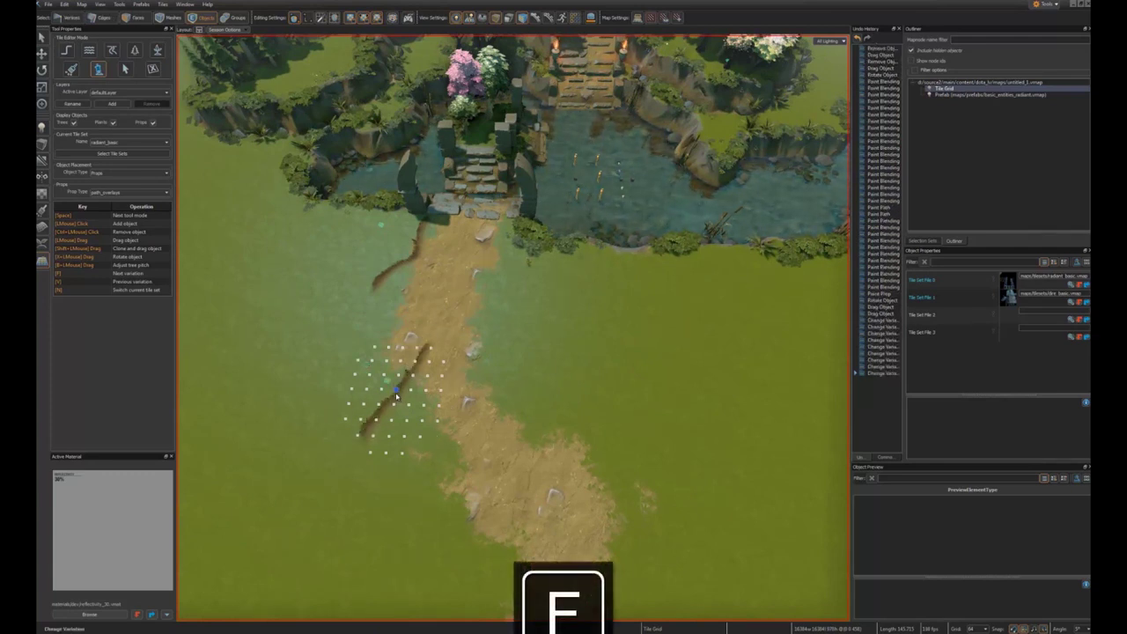
key("f")
left_click_drag(396, 396, 425, 444)
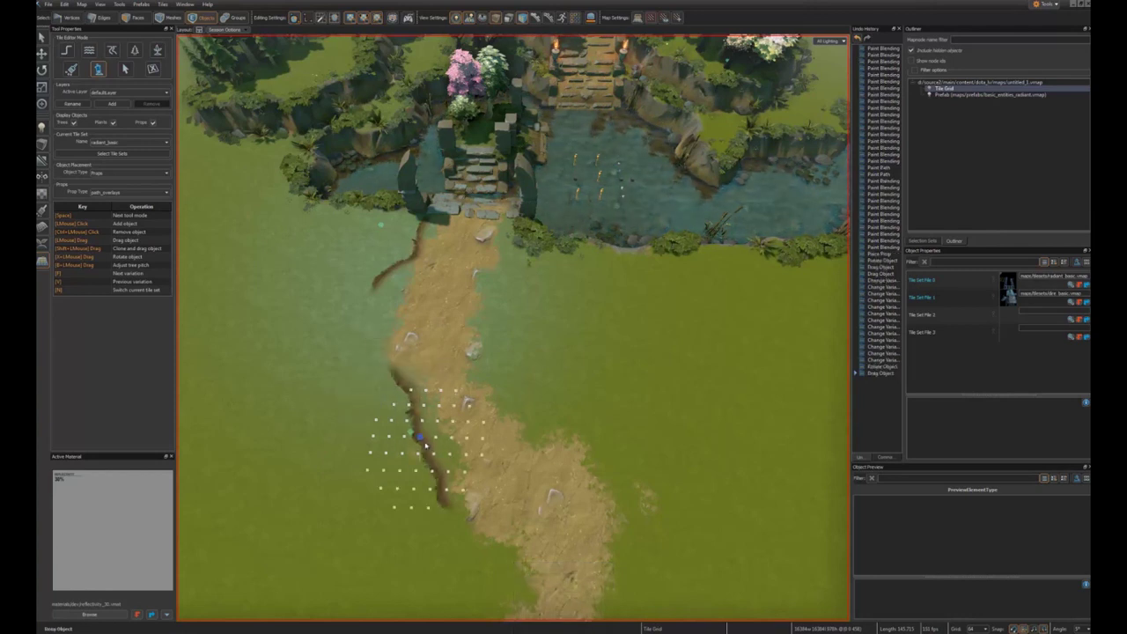
Step: Place a wheel-rut overlay with puddles on the upper stretch of the path, rotated and positioned to follow its direction
middle_click_drag(429, 434, 409, 397)
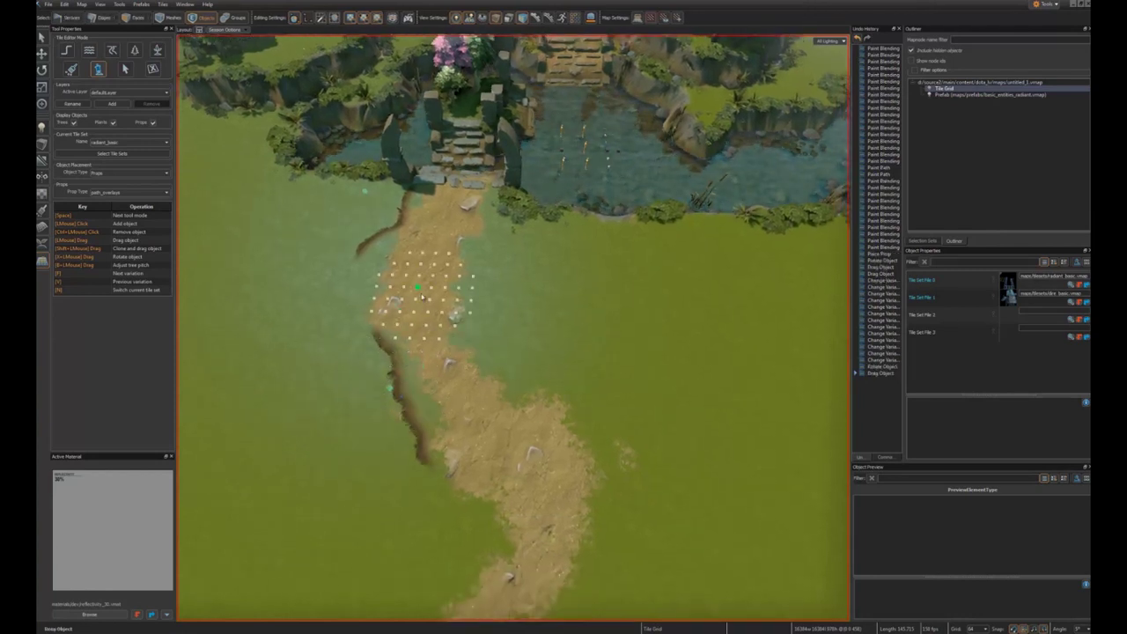
key("f")
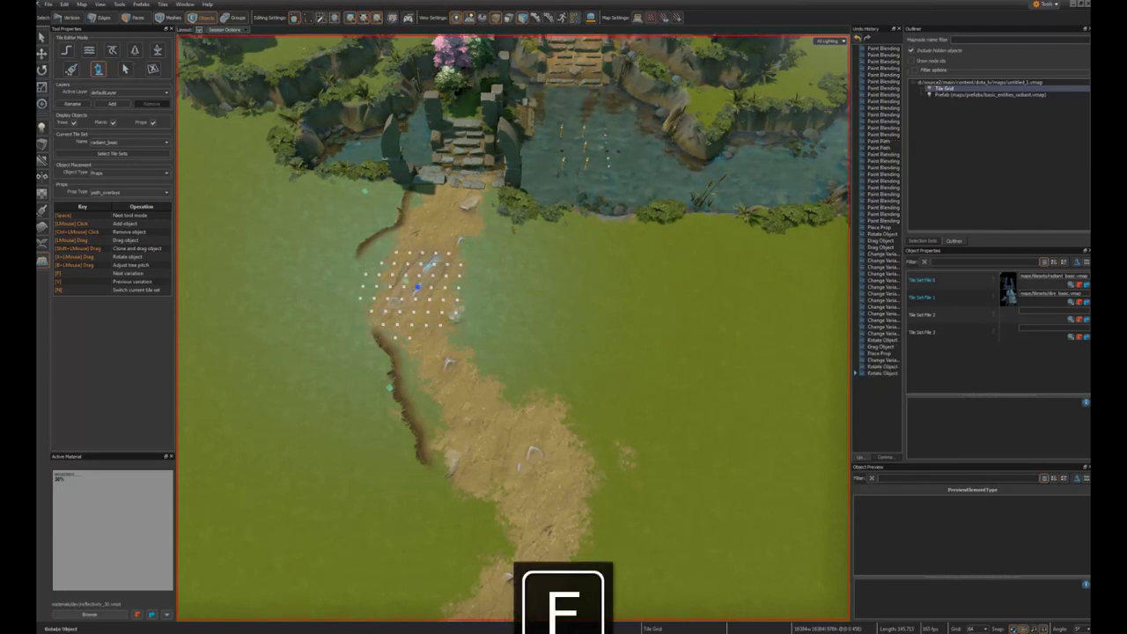
left_click_drag(407, 291, 401, 290)
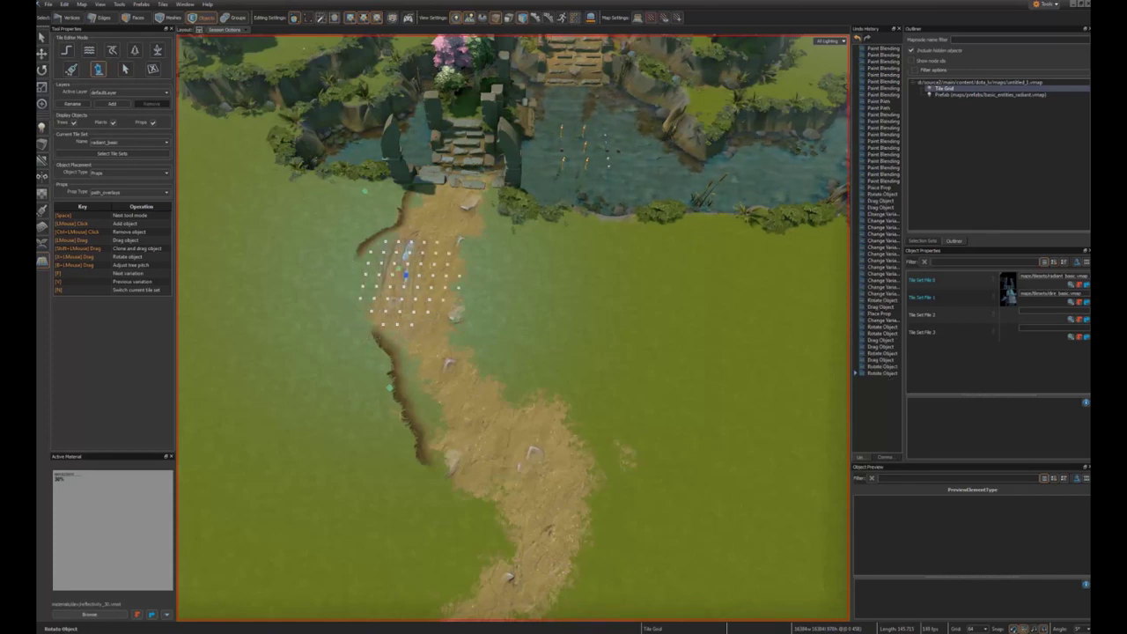
Step: Blend the Layer 3 texture over the path's inner edge to narrow the dirt around the overlays and further down
left_click(70, 69)
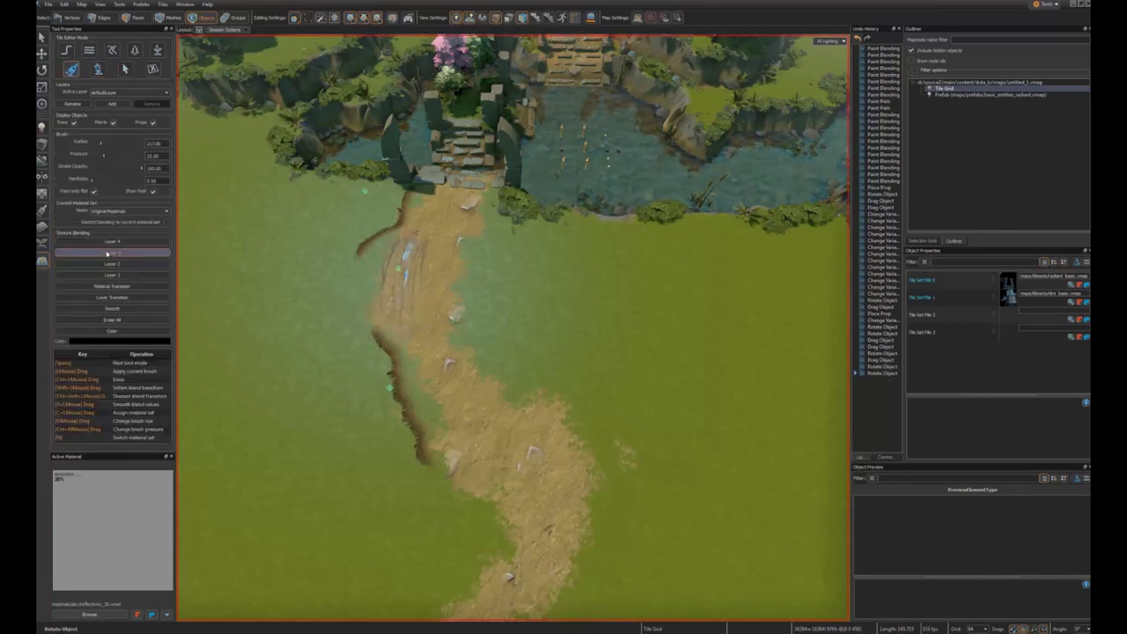
mouse_move(384, 253)
left_mouse_down()
mouse_move(380, 270)
mouse_move(401, 239)
mouse_move(472, 214)
left_mouse_up()
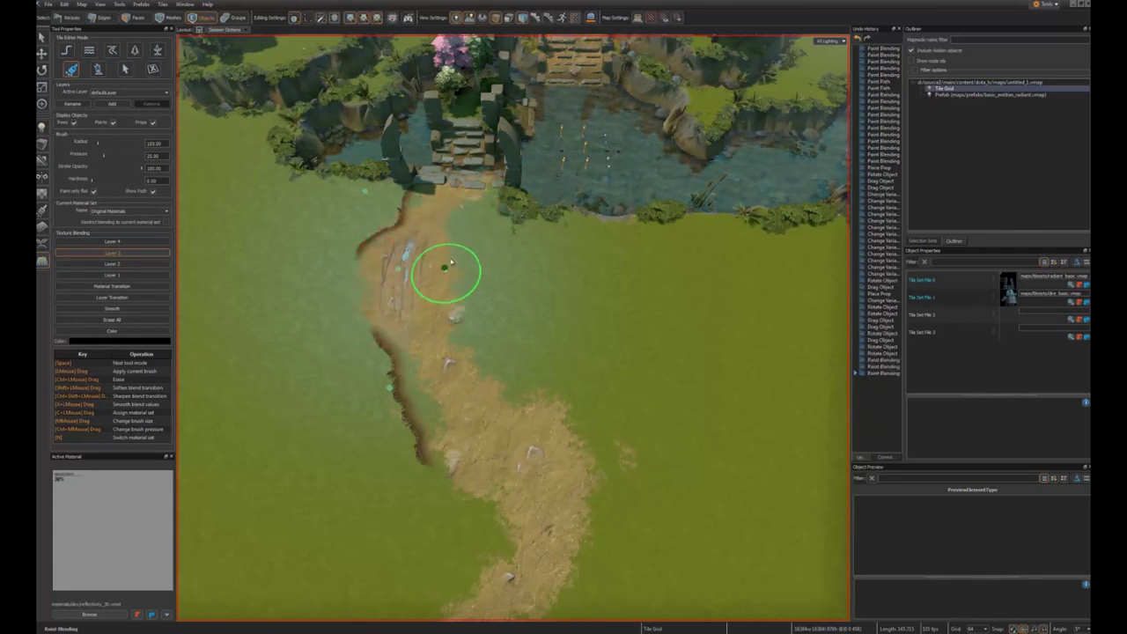
mouse_move(437, 314)
left_mouse_down()
mouse_move(456, 380)
mouse_move(478, 388)
left_mouse_up()
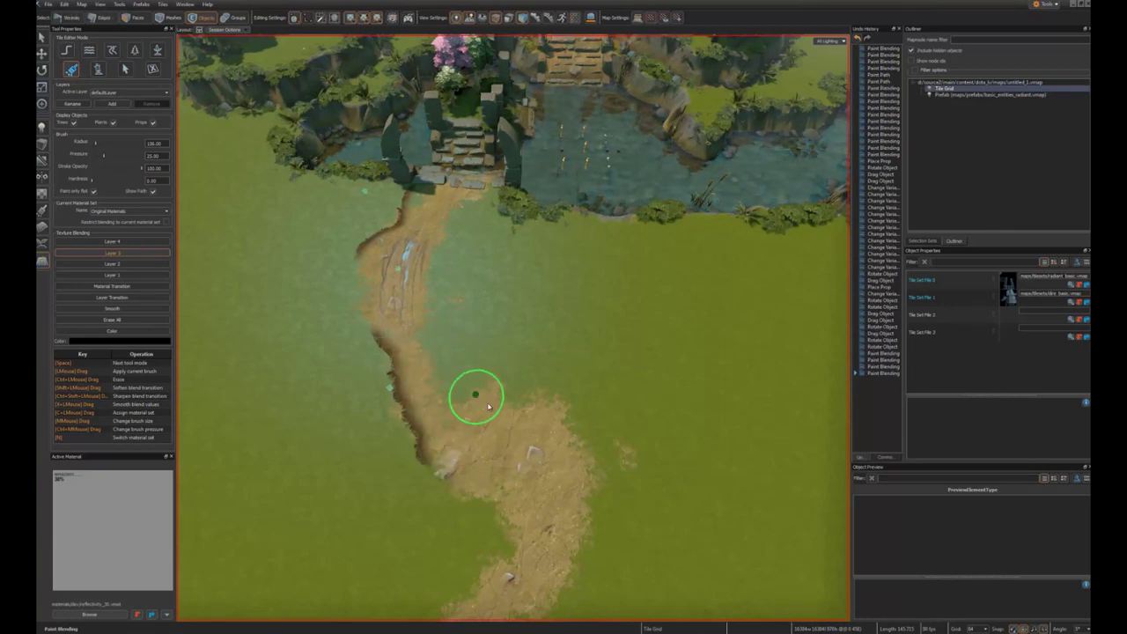
scroll(471, 397, "down", 3)
middle_click_drag(491, 376, 485, 322)
left_click_drag(487, 324, 575, 388)
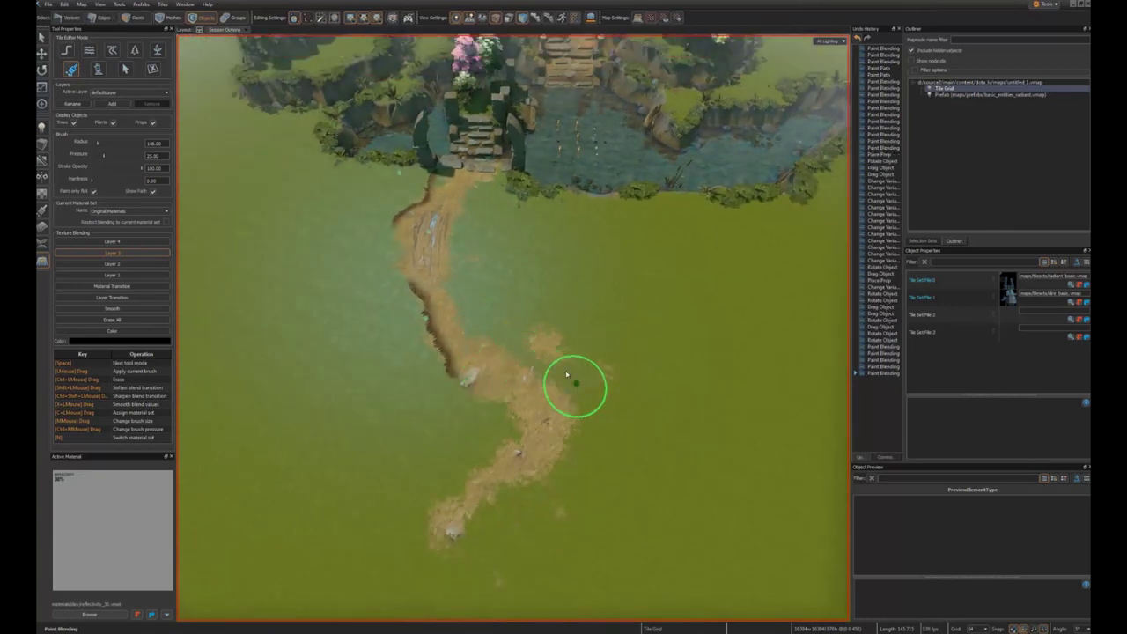
Step: Switch the edge overlay nearest the staircase to a longer variation that hugs the upper bend
right_click_drag(385, 295, 393, 290)
scroll(396, 286, "up", 3)
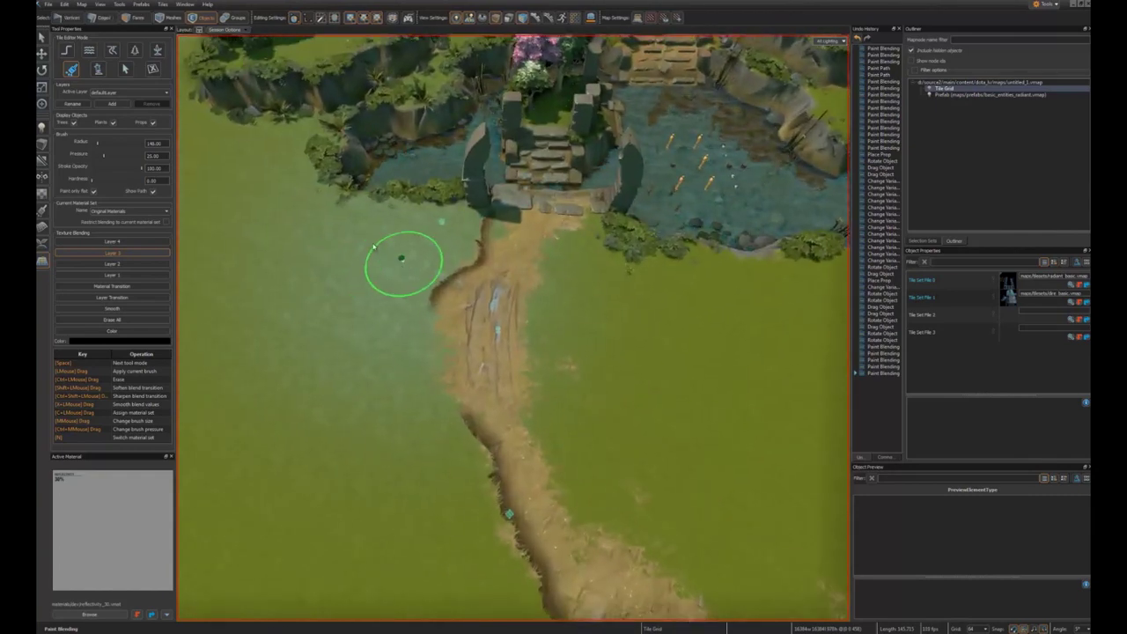
left_click(99, 70)
key("f")
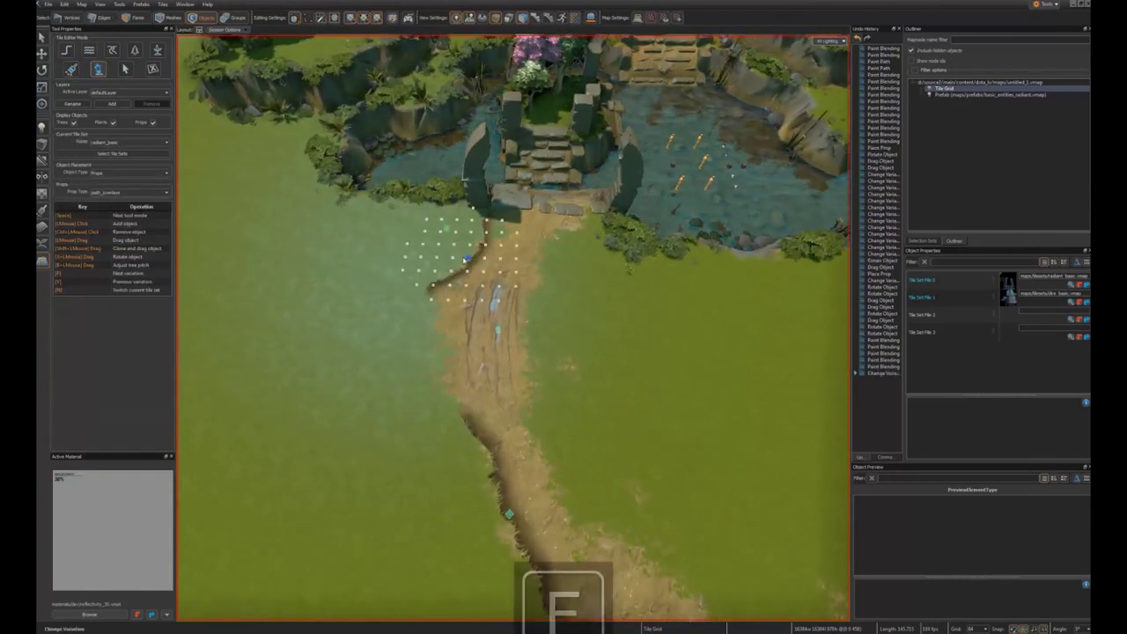
key("f")
key("f")
key("f")
key("f")
key("f")
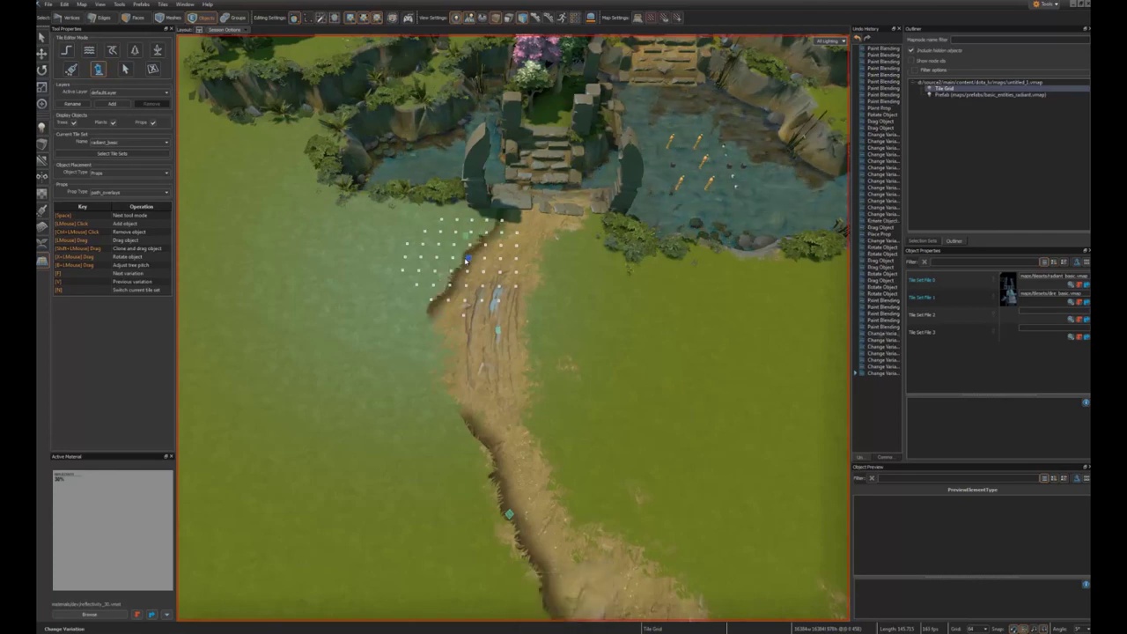
Step: Cycle the lower edge overlay's variation, fit it to the outer bend and adjust the rut overlay's position on the path
right_click_drag(475, 277, 478, 286)
key("f")
key("f")
key("f")
key("f")
key("f")
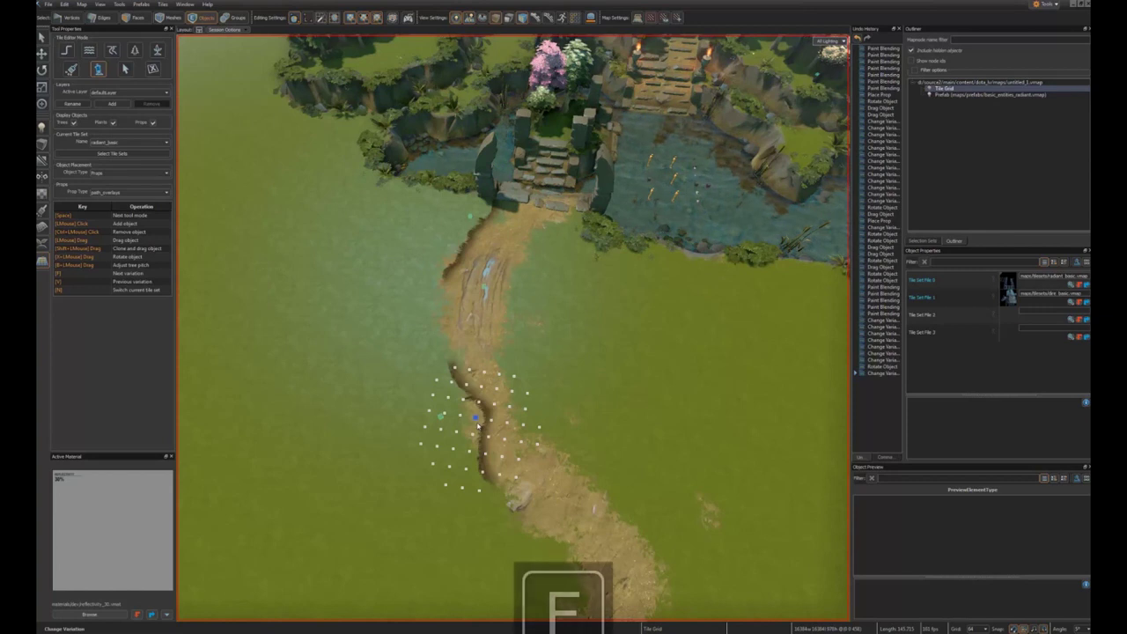
key("f")
key("f")
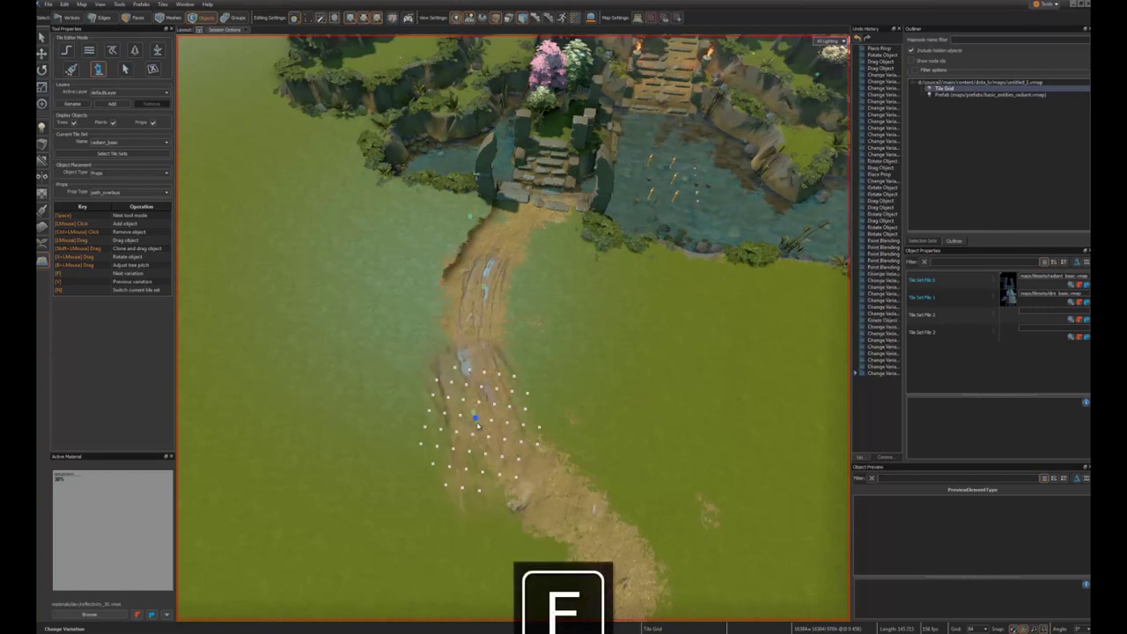
left_click_drag(475, 422, 451, 379)
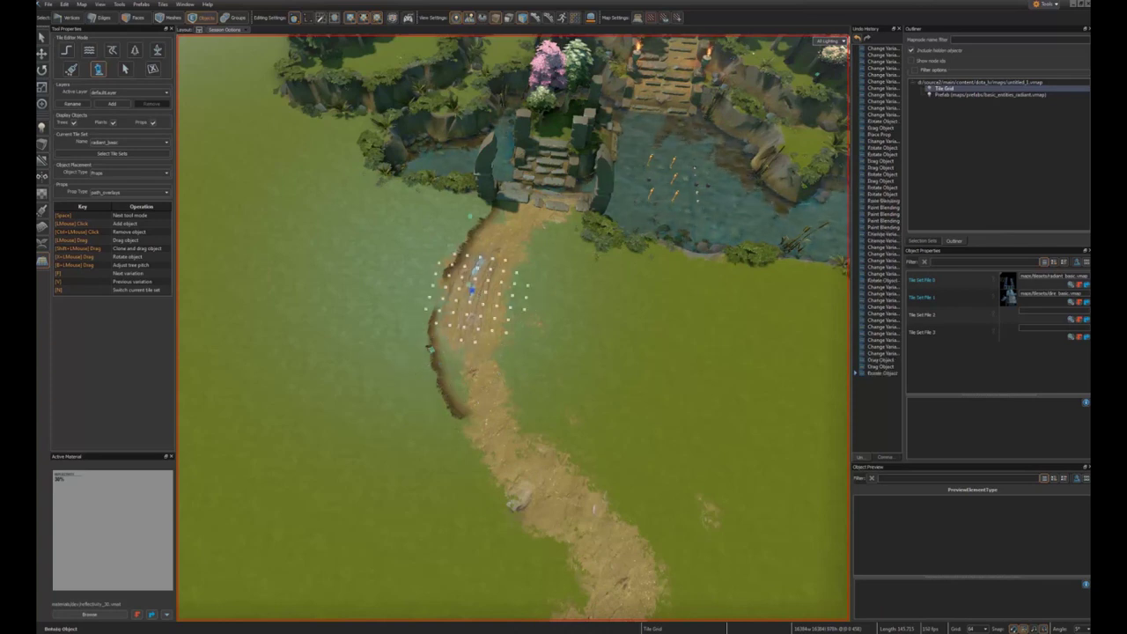
scroll(486, 295, "up", 3)
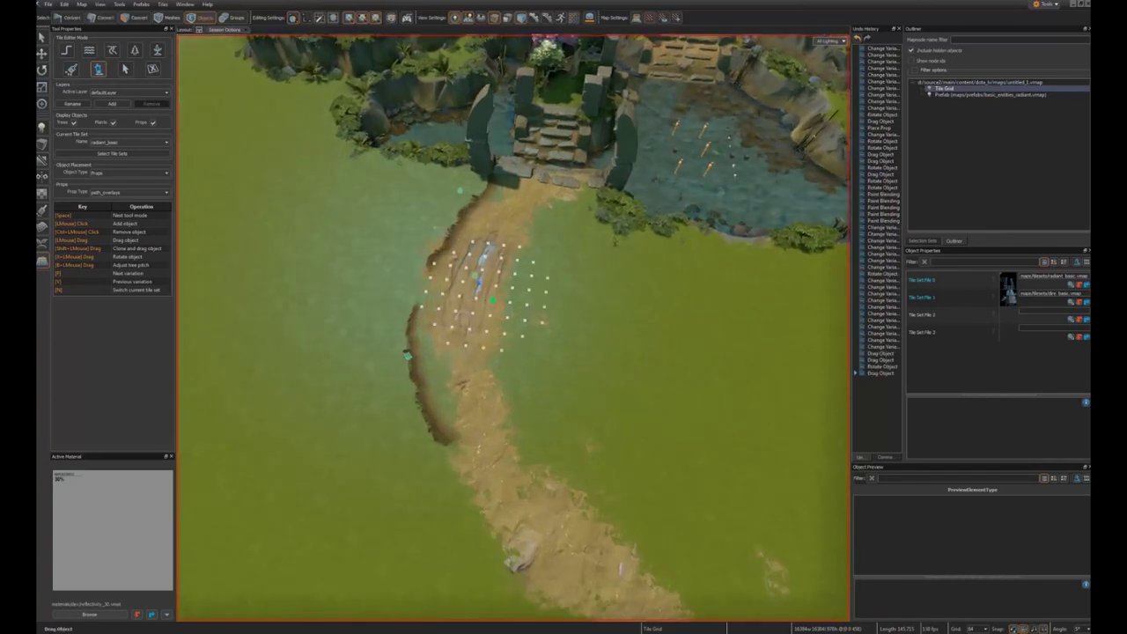
left_click_drag(500, 339, 484, 340)
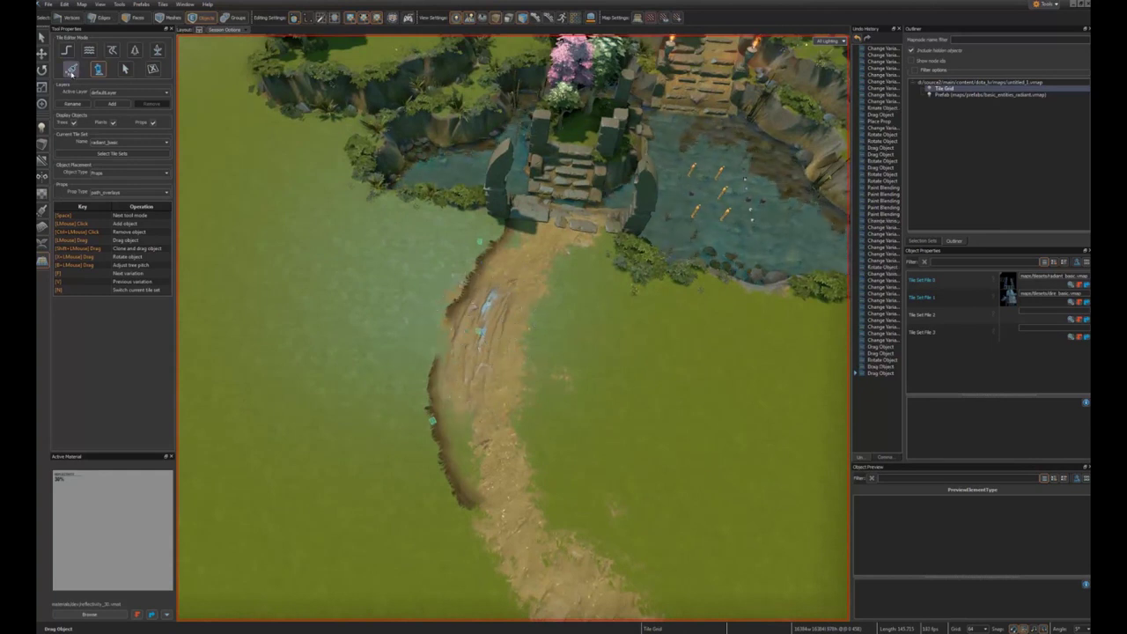
Step: Paint and erase the Layer 3 blend along the path so the dirt meets the edge overlays and tapers at its lower end
left_click(72, 70)
left_click_drag(446, 291, 461, 352, "ctrl")
key("s")
middle_click_drag(525, 404, 513, 404)
left_click_drag(526, 329, 530, 230)
mouse_move(501, 315)
left_mouse_down()
mouse_move(483, 333)
mouse_move(521, 375)
left_mouse_up()
left_click_drag(527, 215, 494, 251, "ctrl")
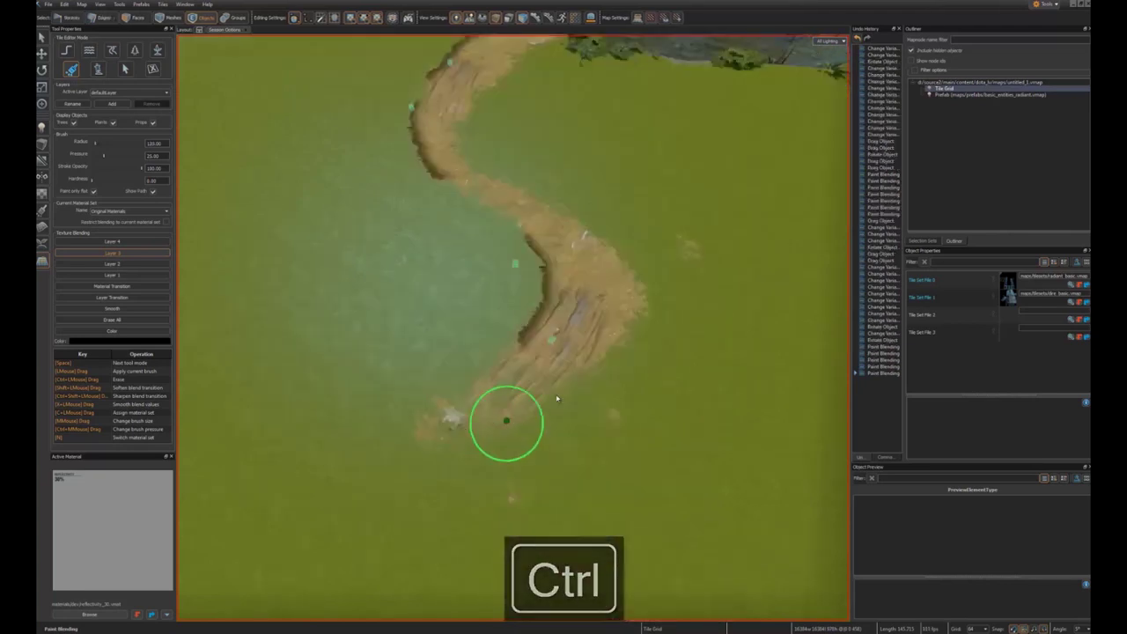
Step: Paint clusters of Random plants beside the lower and upper path edges with a brush radius of 38, rotating each cluster
key("w")
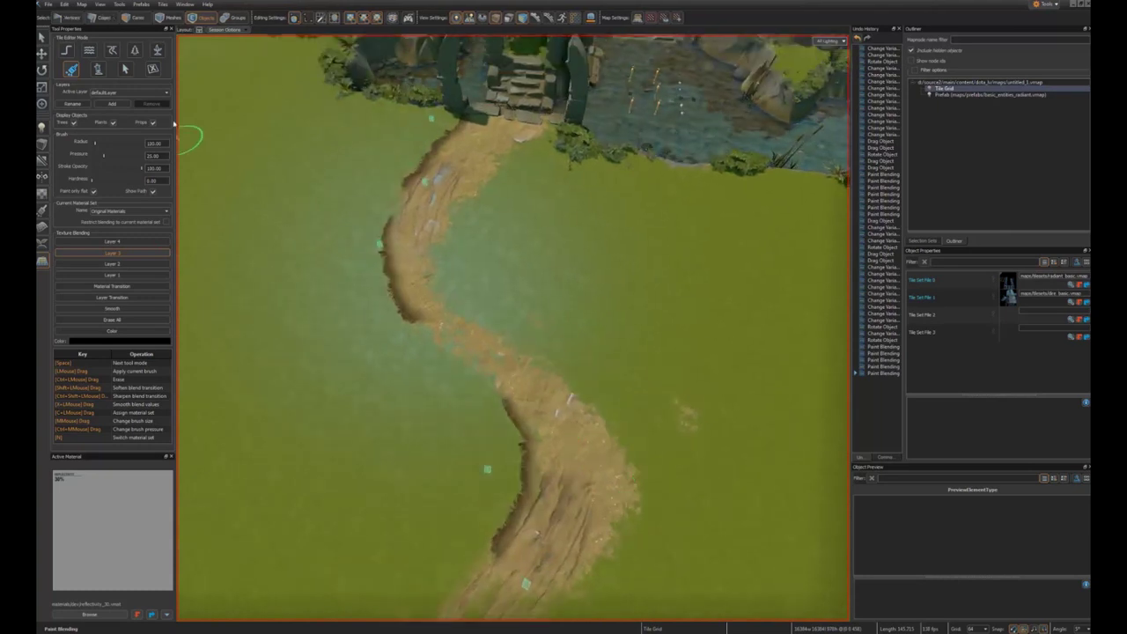
left_click(157, 51)
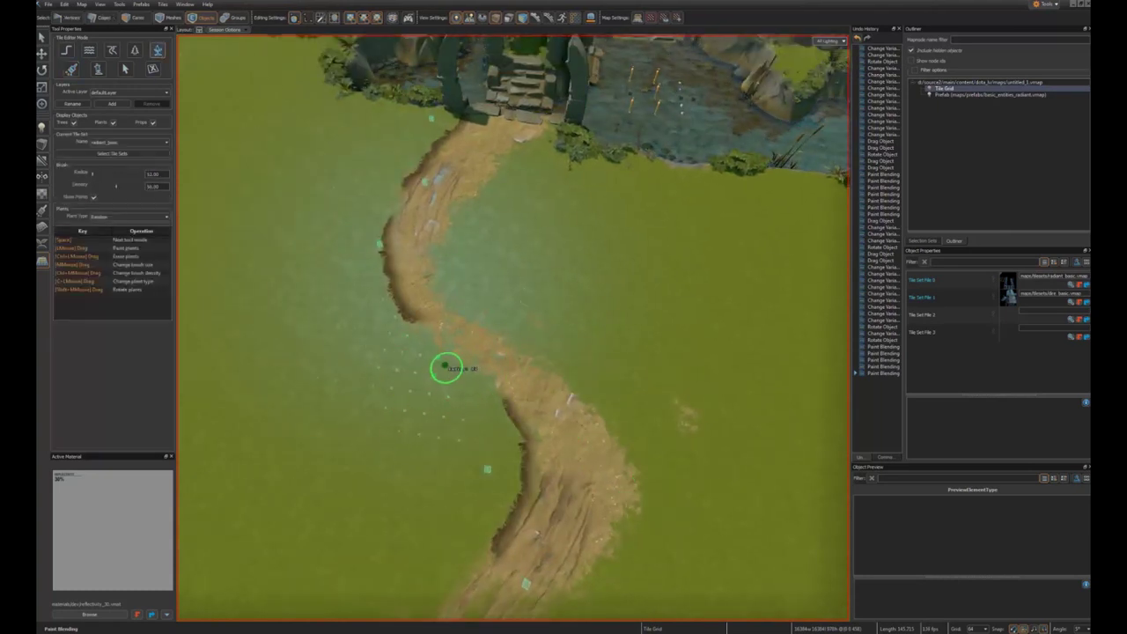
left_click(501, 450)
middle_click_drag(499, 452, 500, 452, "shift")
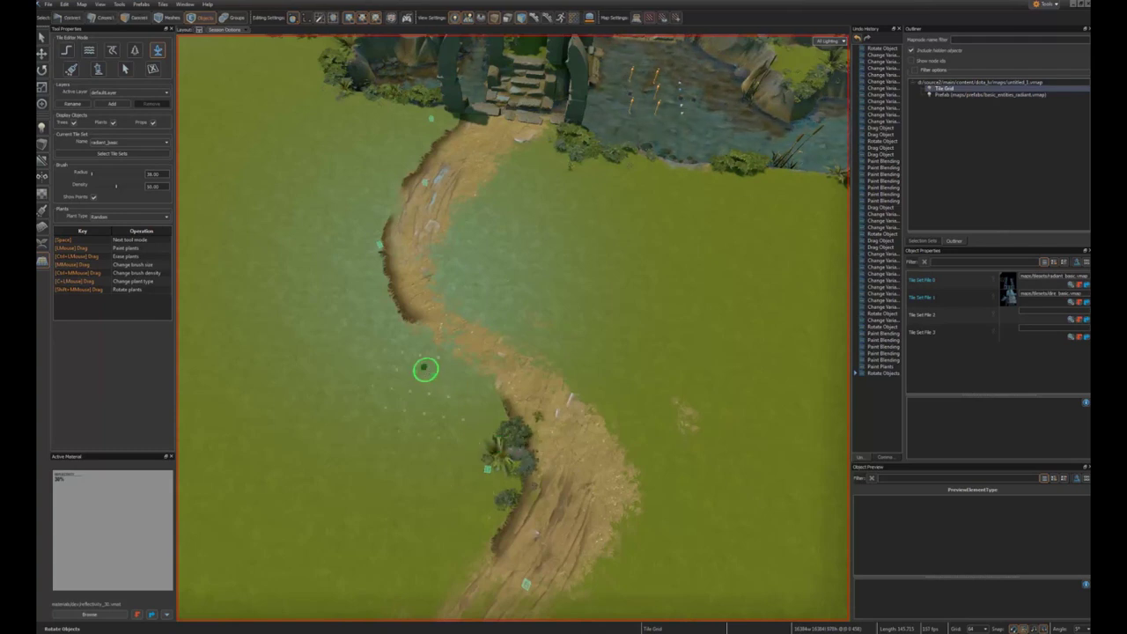
middle_click_drag(427, 370, 469, 462, "alt")
scroll(424, 368, "up", 3)
left_click(377, 352)
middle_click_drag(377, 353, 371, 352, "shift")
middle_click_drag(375, 230, 387, 253, "alt")
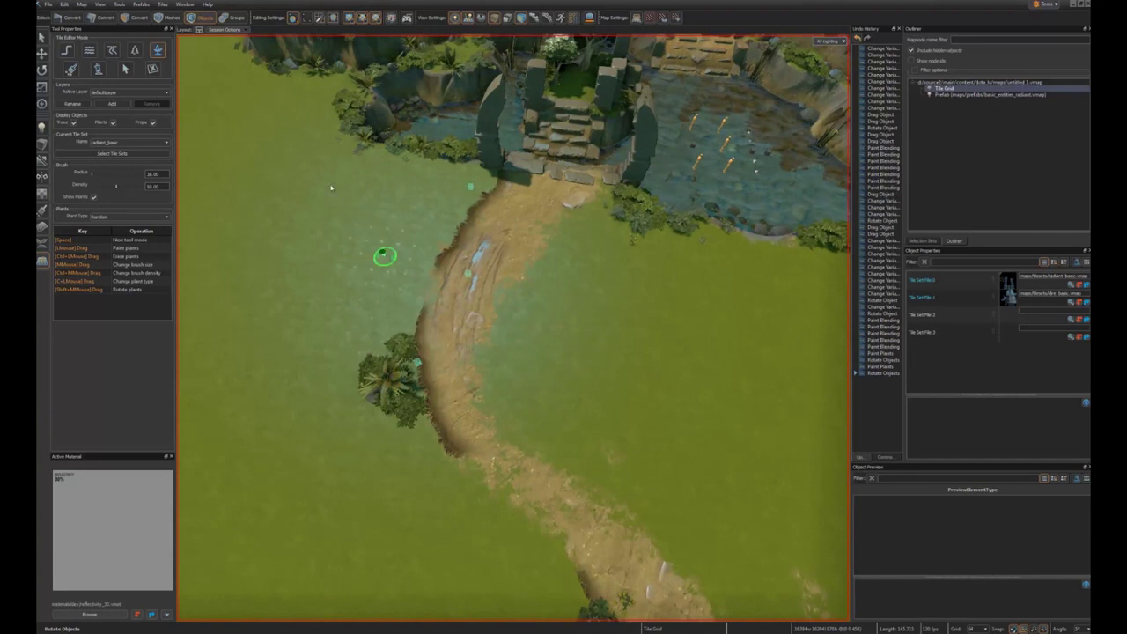
Step: Paint a group of pine_summer trees beside the upper bend, erasing the trees that crowd the path
left_click(134, 53)
left_click(387, 308)
mouse_move(392, 305)
left_mouse_down()
mouse_move(373, 344)
mouse_move(375, 297)
mouse_move(401, 319)
left_mouse_up()
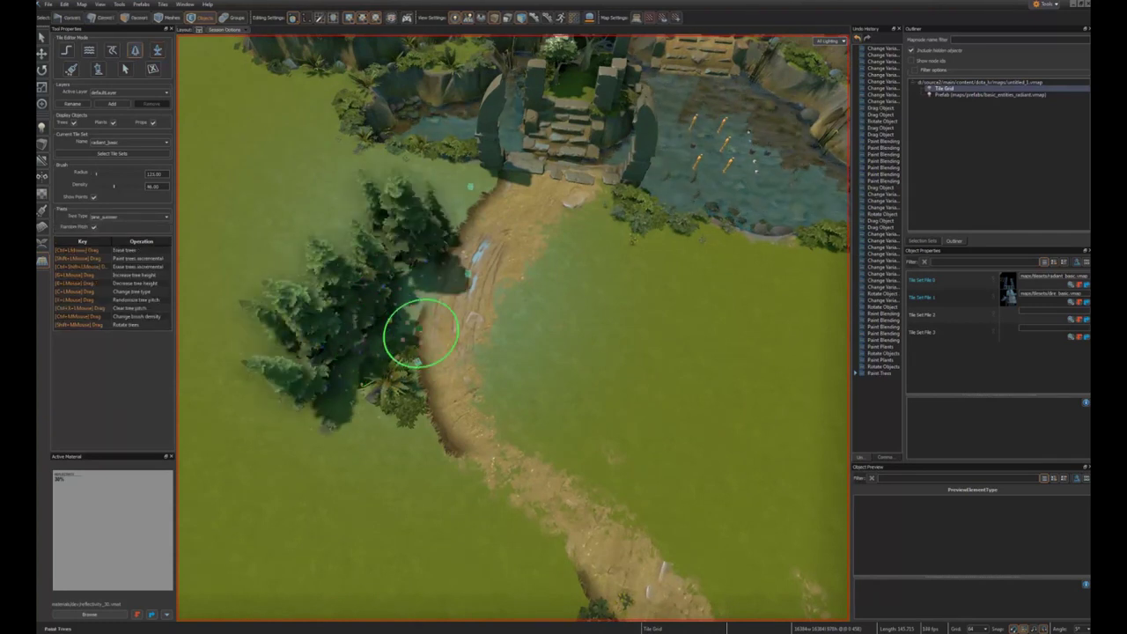
middle_click_drag(418, 336, 427, 321, "alt")
left_click(436, 243, "ctrl")
mouse_move(418, 407)
middle_mouse_down("alt")
mouse_move(444, 340)
mouse_move(427, 315)
middle_mouse_up("alt")
middle_click_drag(407, 302, 398, 300)
left_click(350, 282, "ctrl")
left_click(365, 289)
Step: Set the tree type to deciduous_spring and paint blossom trees beside the lower bend and across the path
mouse_move(377, 312)
middle_mouse_down("alt")
mouse_move(375, 284)
mouse_move(311, 217)
middle_mouse_up("alt")
scroll(312, 217, "down", 1)
scroll(420, 336, "down", 2)
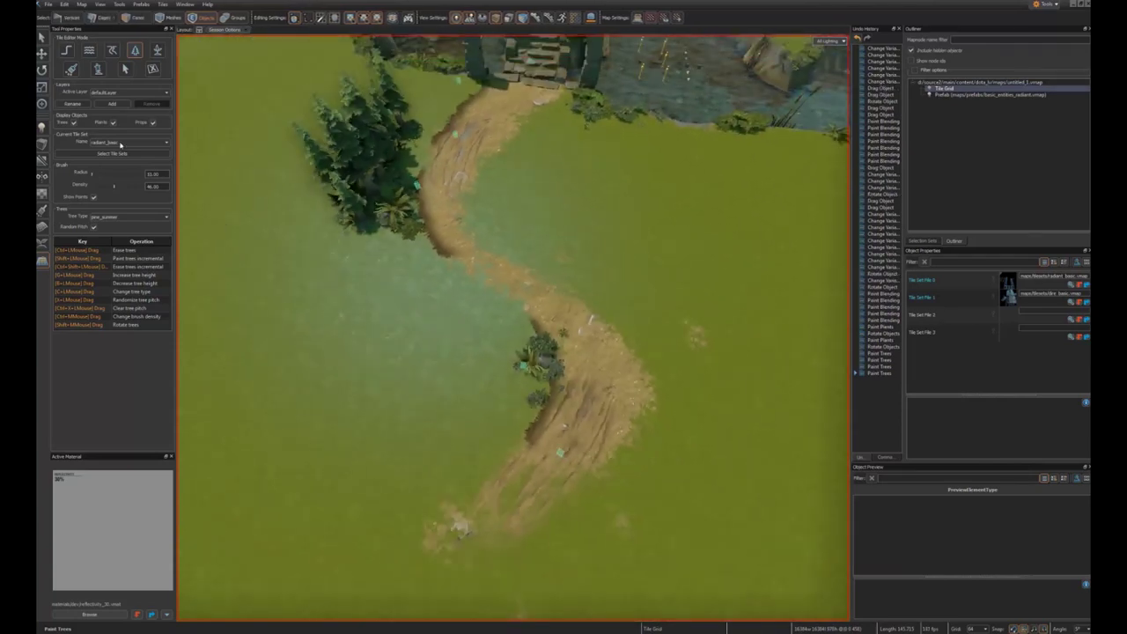
left_click(139, 215)
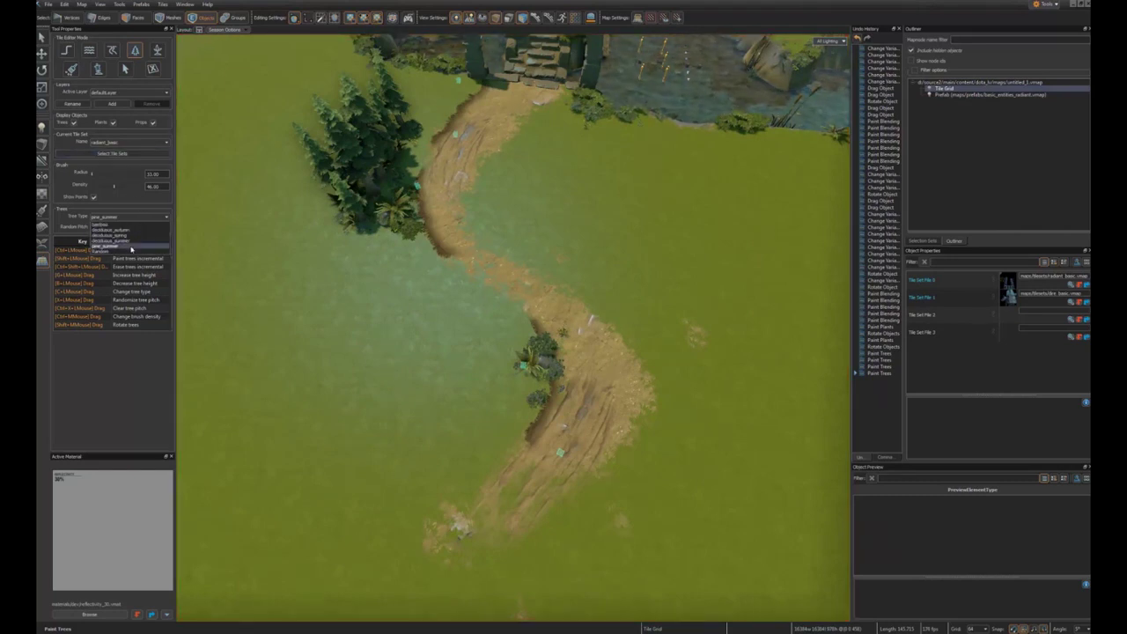
left_click(128, 238)
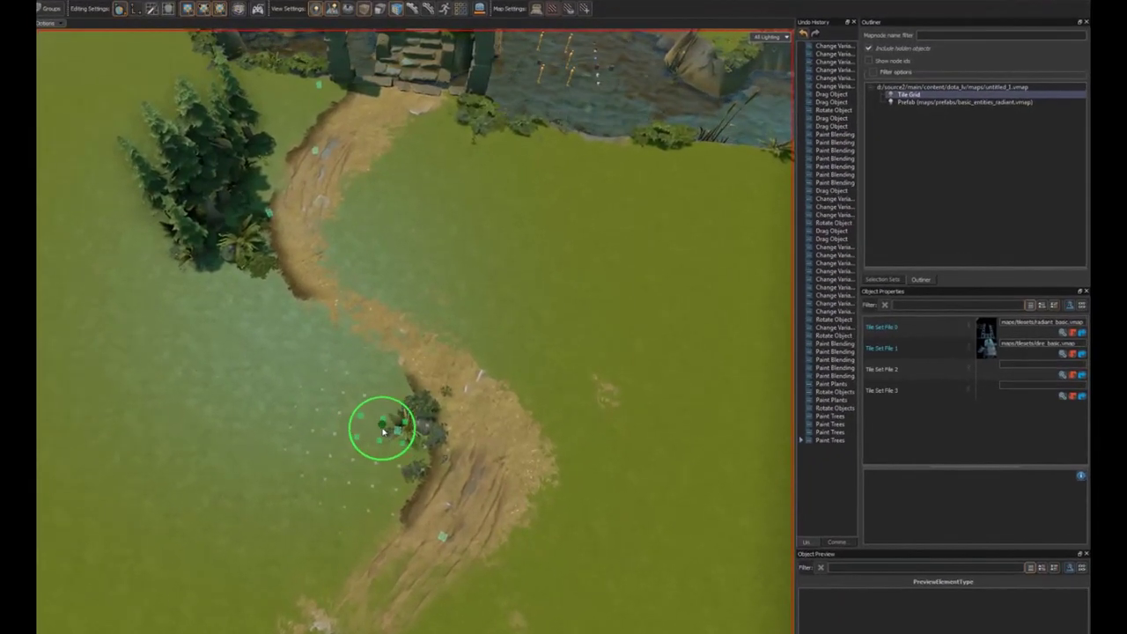
mouse_move(382, 430)
left_mouse_down()
mouse_move(391, 438)
mouse_move(359, 455)
left_mouse_up()
left_click(429, 301)
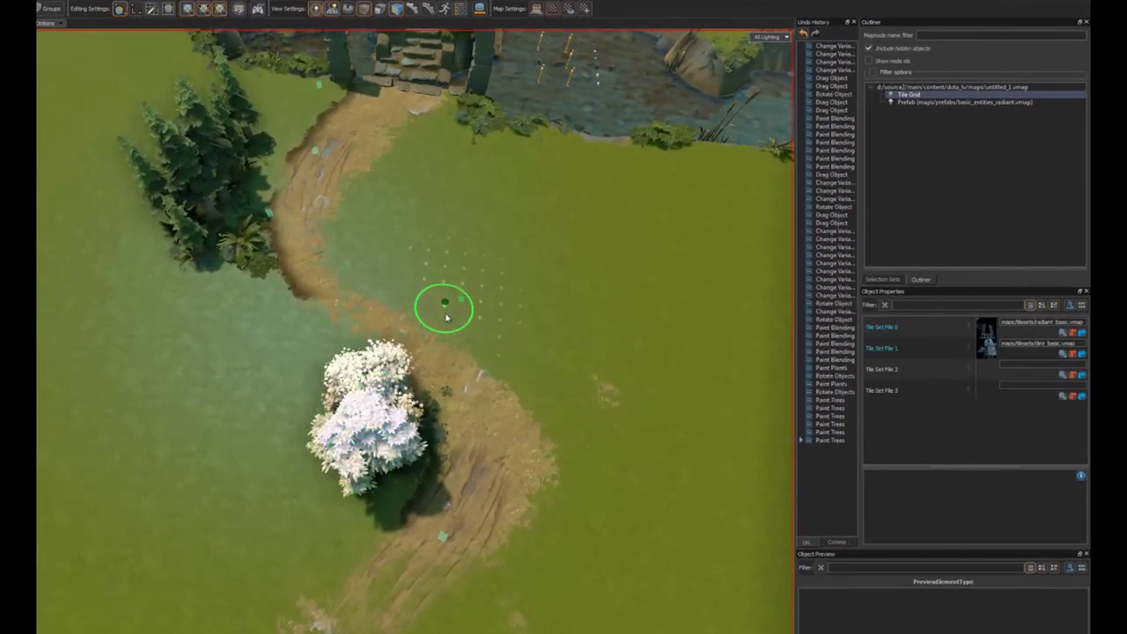
Step: Change the pine trees beside the upper bend to the deciduous_spring type
middle_click_drag(425, 305, 476, 401)
middle_click_drag(297, 264, 307, 264)
key("c")
mouse_move(247, 287)
left_mouse_down()
mouse_move(284, 244)
mouse_move(265, 317)
left_mouse_up()
Step: Blend a darker leafy ground texture around the blossom trees and bushes along the path's outer side
mouse_move(329, 433)
middle_mouse_down()
mouse_move(313, 361)
mouse_move(352, 467)
middle_mouse_up()
scroll(350, 470, "up", 2)
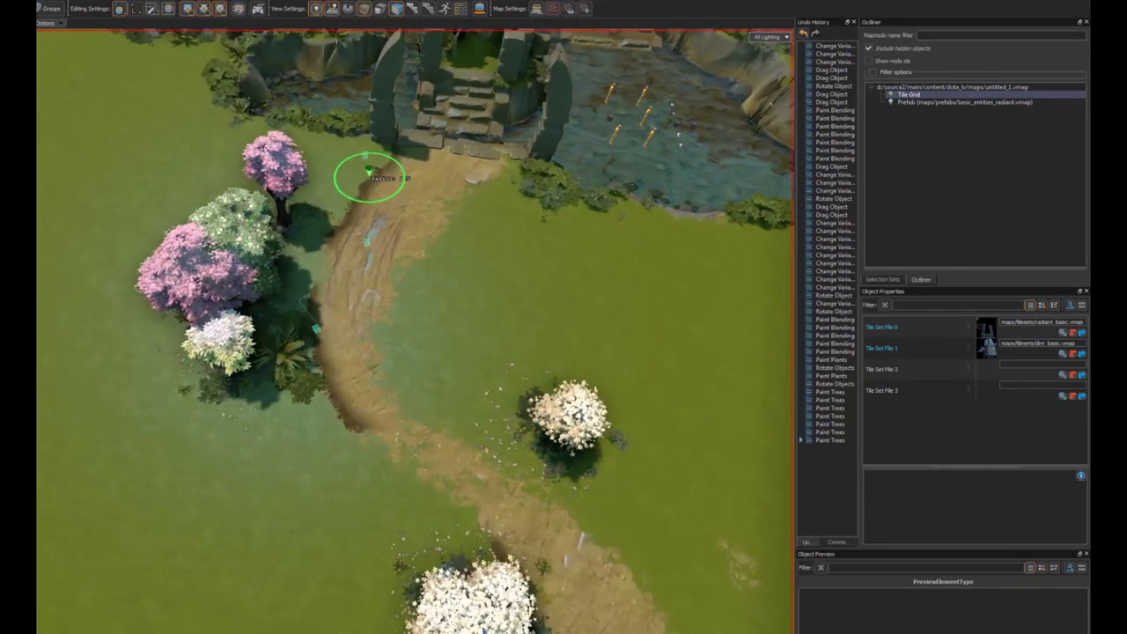
mouse_move(347, 176)
left_mouse_down()
mouse_move(335, 221)
mouse_move(365, 155)
mouse_move(310, 147)
mouse_move(324, 194)
mouse_move(280, 284)
mouse_move(299, 369)
left_mouse_up()
left_click(310, 403)
left_click(352, 445)
left_click(384, 469)
left_click(372, 486)
left_click(300, 449)
left_click(236, 403)
left_click(292, 471)
left_click(262, 496)
left_click(249, 516)
left_click(273, 509)
left_click(339, 536)
left_click(450, 556)
Step: Blend the darker leafy texture around the lone white tree and into the inside of the upper bend
mouse_move(533, 454)
left_mouse_down()
mouse_move(500, 376)
mouse_move(645, 454)
mouse_move(549, 424)
mouse_move(398, 349)
left_mouse_up()
left_click(430, 354)
left_click(469, 303)
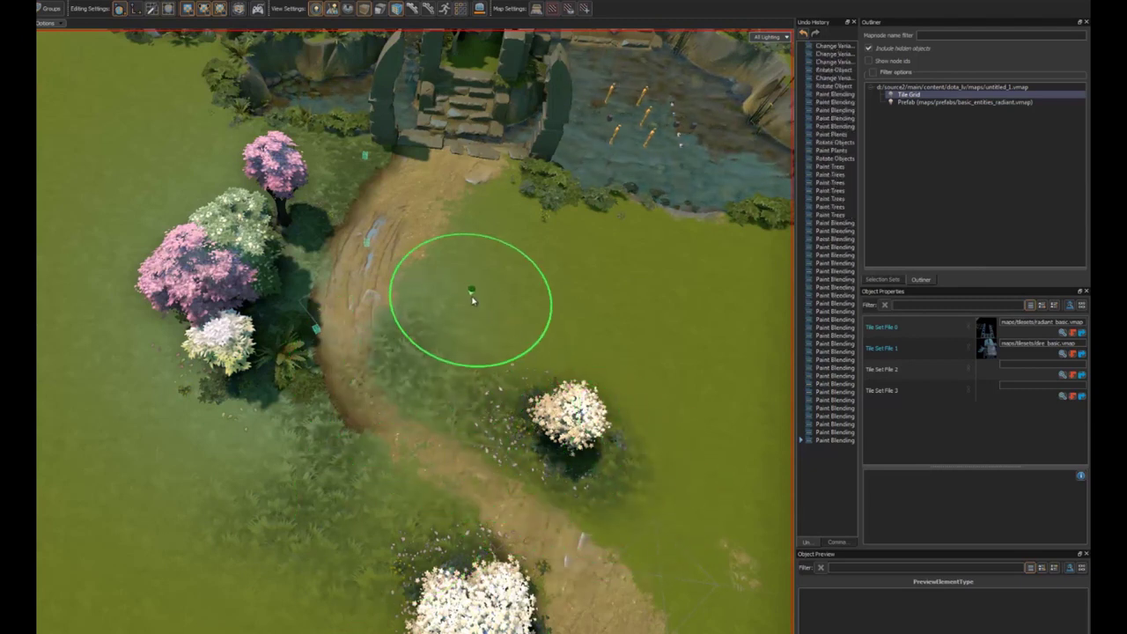
Step: Erase part of the ground blend on the grass inside the upper bend with a smaller brush
scroll(431, 332, "down", 5)
mouse_move(345, 362)
left_mouse_down("ctrl")
mouse_move(386, 417)
mouse_move(376, 312)
left_mouse_up("ctrl")
scroll(388, 328, "up", 5)
mouse_move(397, 370)
left_mouse_down("ctrl")
mouse_move(400, 299)
mouse_move(478, 256)
mouse_move(473, 354)
mouse_move(449, 362)
mouse_move(439, 329)
left_mouse_up("ctrl")
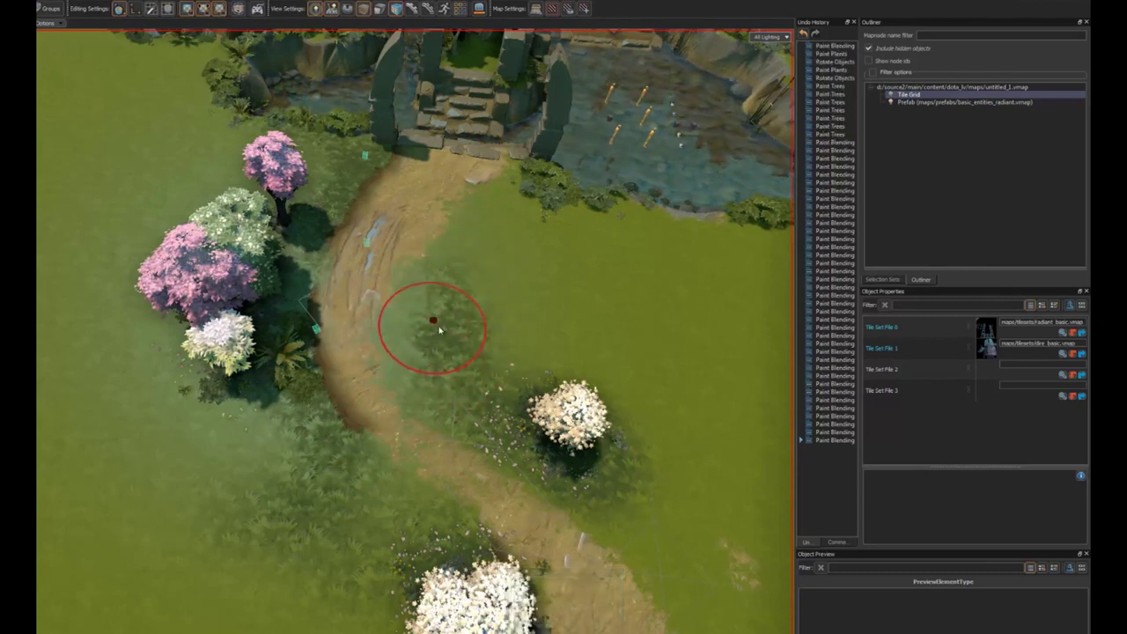
Step: Paint a wide patch of the dark leafy texture between the staircase, the water's edge and the lone white tree
left_click_drag(468, 276, 494, 229)
key("bracketright")
left_click_drag(550, 365, 568, 252)
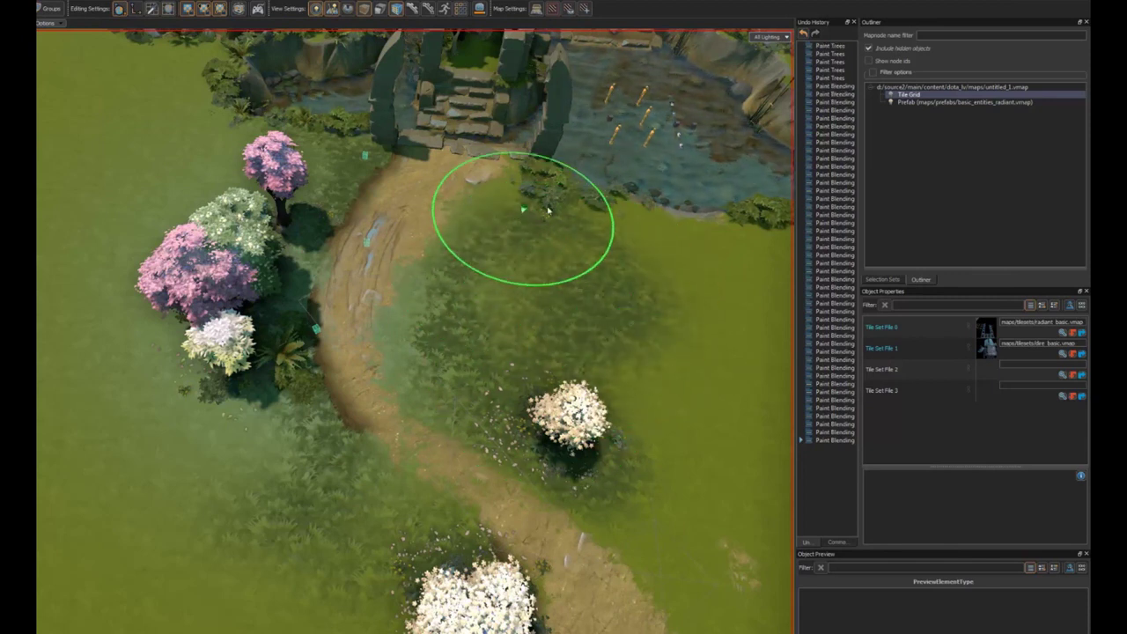
left_click_drag(600, 325, 598, 362)
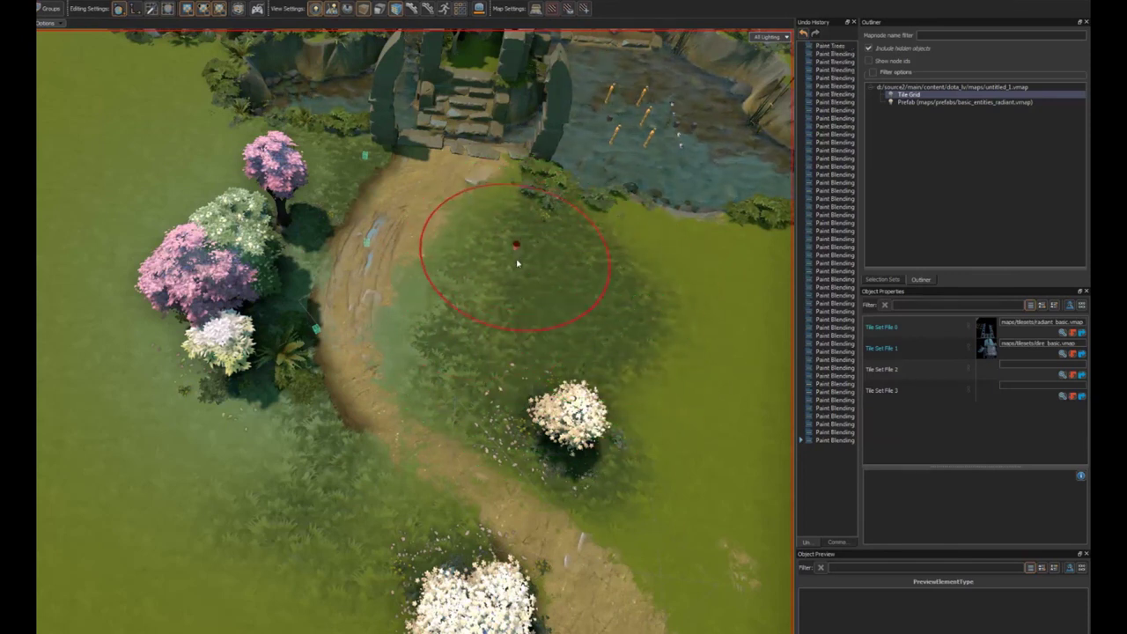
Step: Soften and sharpen the blend transition along the side of the dark grass patch facing the path
mouse_move(537, 235)
left_mouse_down("shift")
mouse_move(433, 343)
mouse_move(464, 359)
mouse_move(454, 339)
left_mouse_up("shift")
key("bracketleft")
mouse_move(480, 278)
left_mouse_down()
mouse_move(501, 250)
mouse_move(491, 309)
left_mouse_up()
mouse_move(470, 267)
left_mouse_down("ctrl+shift")
mouse_move(417, 308)
mouse_move(460, 368)
left_mouse_up("ctrl+shift")
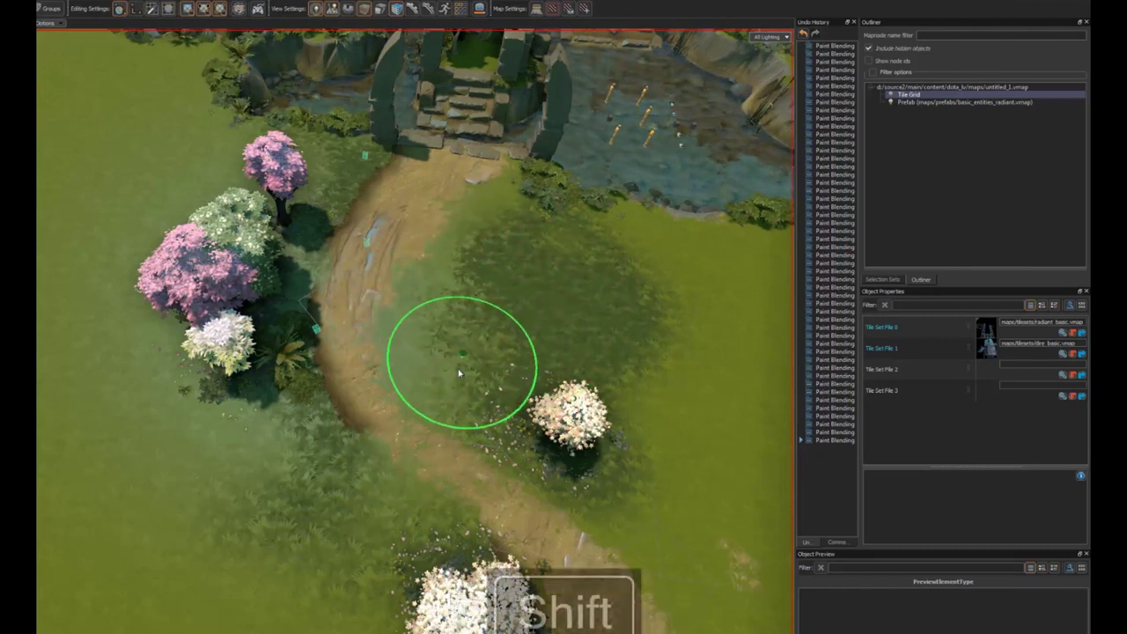
Step: Soften the blend transition along the dirt path's grassy edge near the staircase
left_click_drag(470, 269, 484, 247)
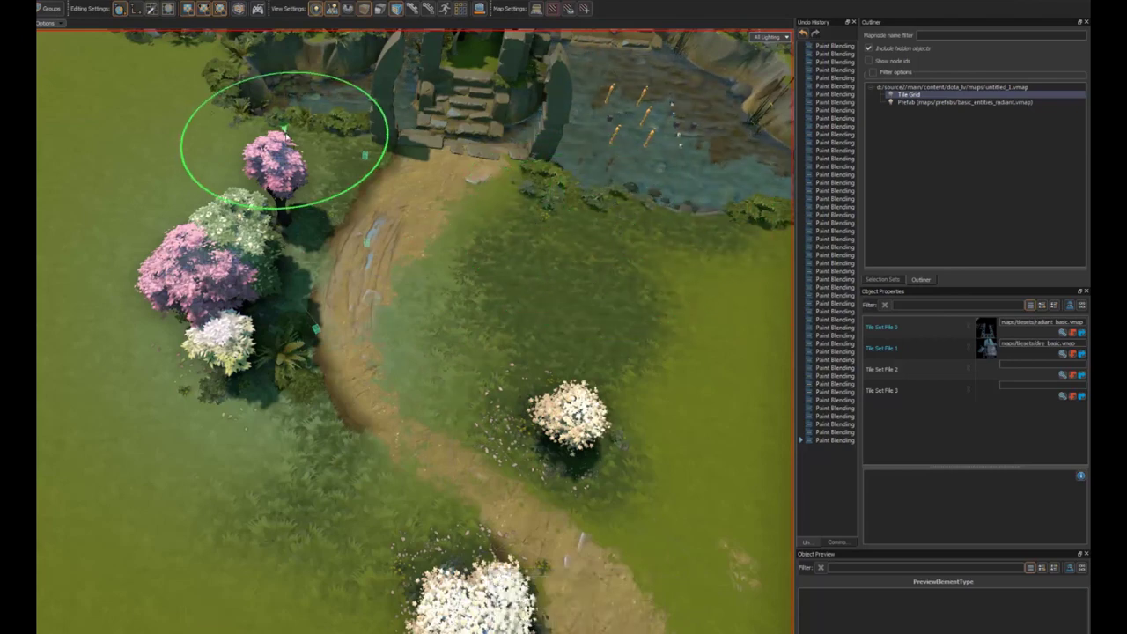
Step: Disable the tiles on the rocky cliff beside the torch-lit staircase, exposing the bare grid
mouse_move(211, 115)
right_mouse_down()
mouse_move(416, 418)
mouse_move(371, 465)
right_mouse_up()
key("w")
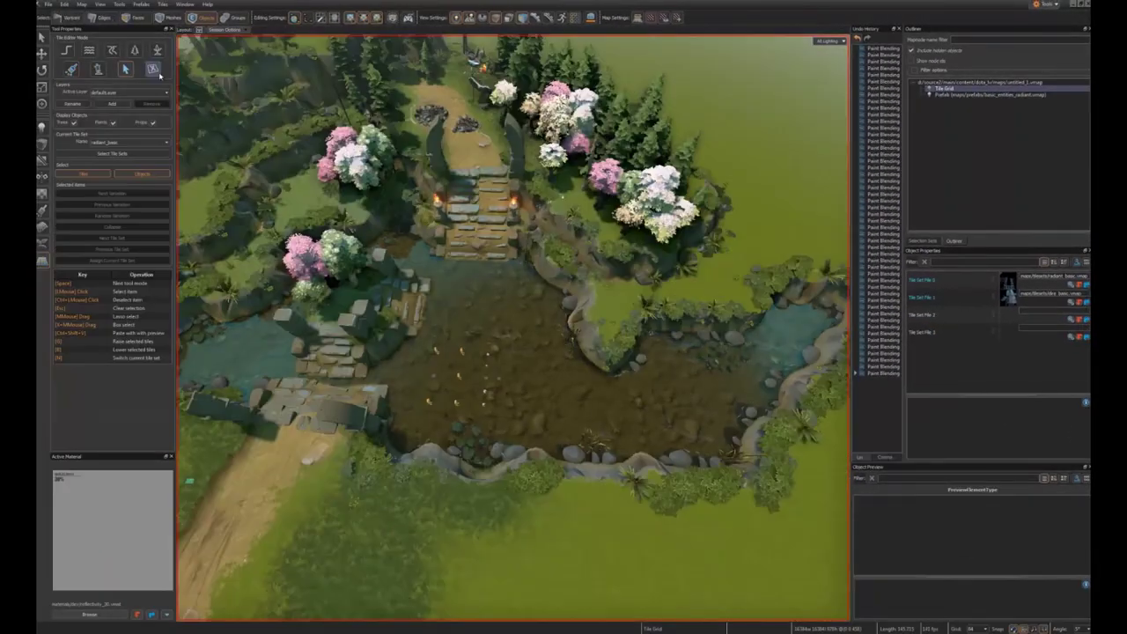
left_click(153, 69)
scroll(628, 315, "up", 4)
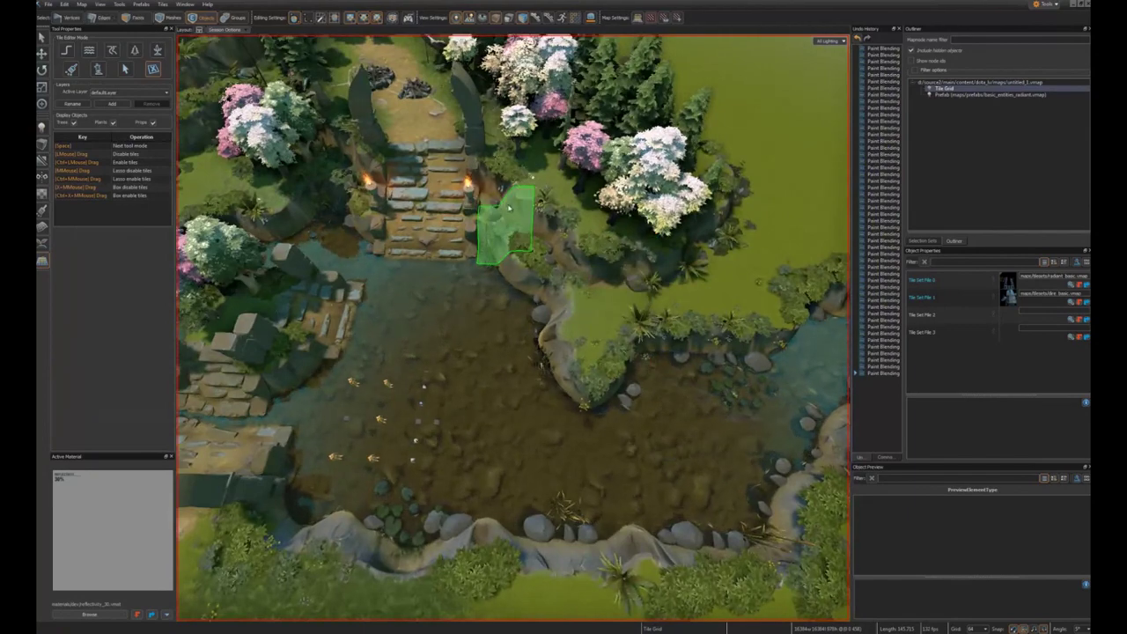
mouse_move(519, 174)
left_mouse_down()
mouse_move(527, 281)
mouse_move(556, 303)
left_mouse_up()
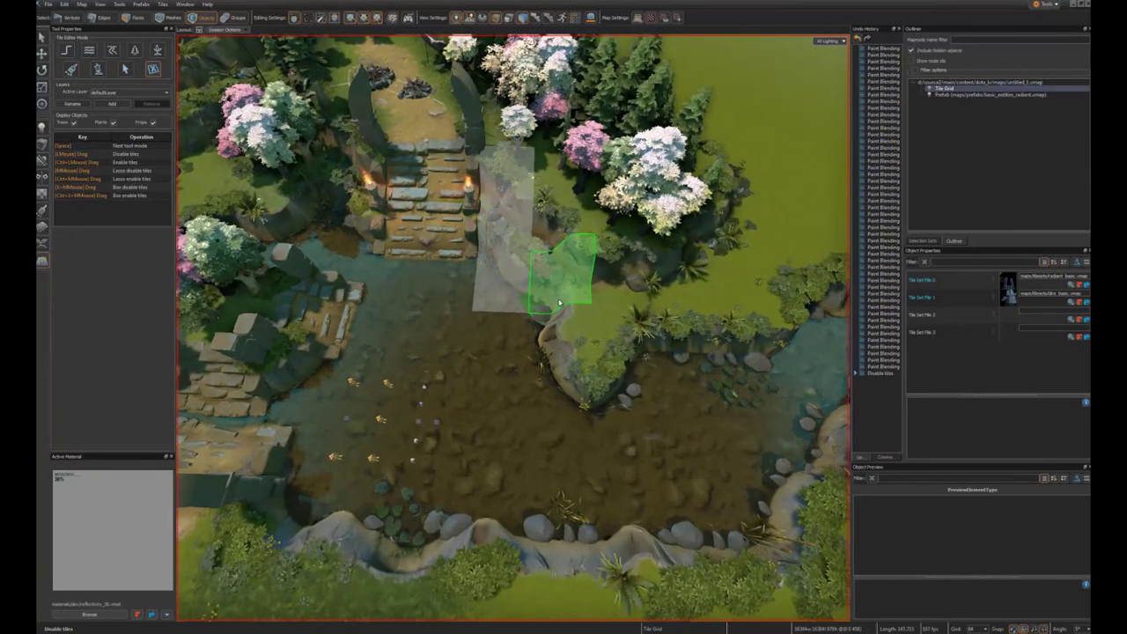
right_click_drag(447, 288, 446, 290)
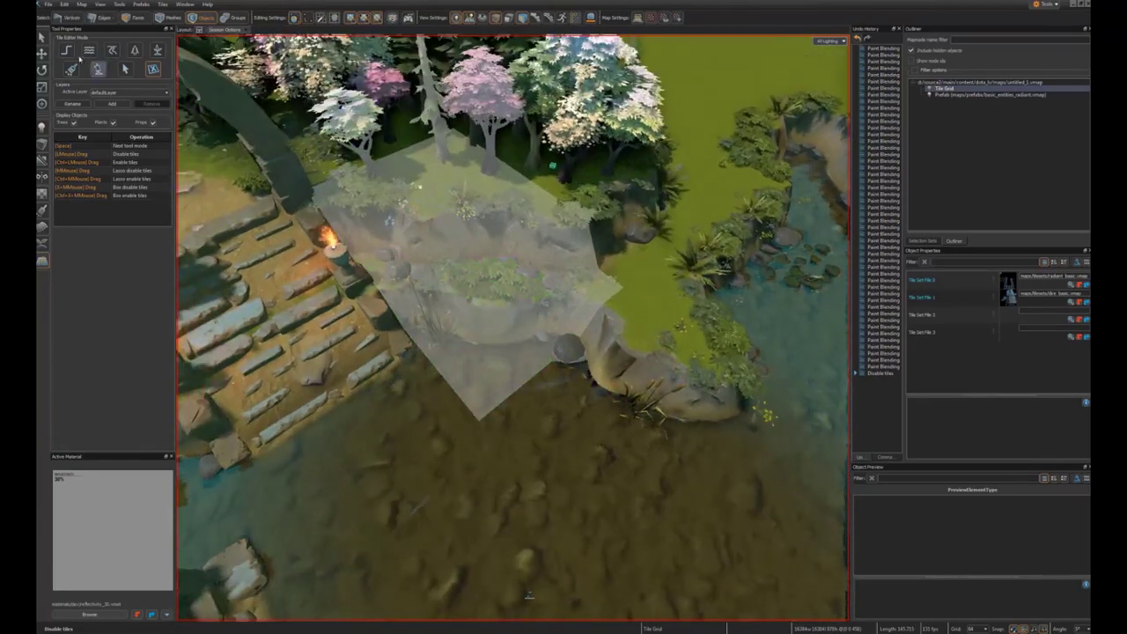
left_click(66, 51)
right_click_drag(252, 158, 251, 159)
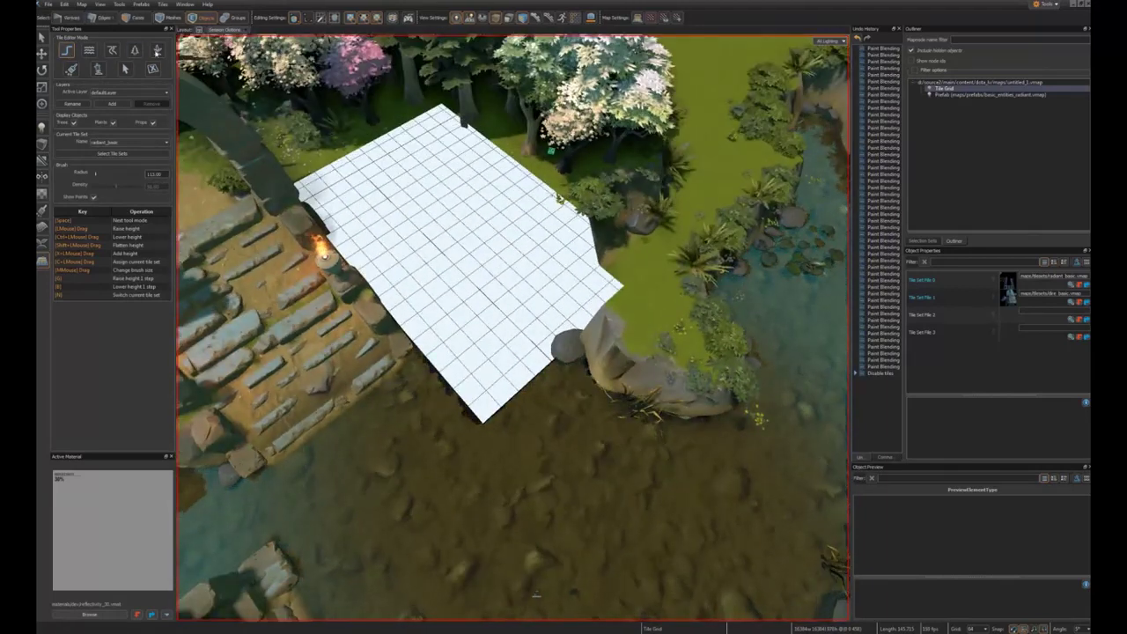
Step: Enable the disabled cliff tiles beside the torch-lit staircase again
left_click(154, 68)
mouse_move(356, 189)
left_mouse_down("ctrl")
mouse_move(478, 359)
mouse_move(466, 210)
mouse_move(419, 156)
left_mouse_up("ctrl")
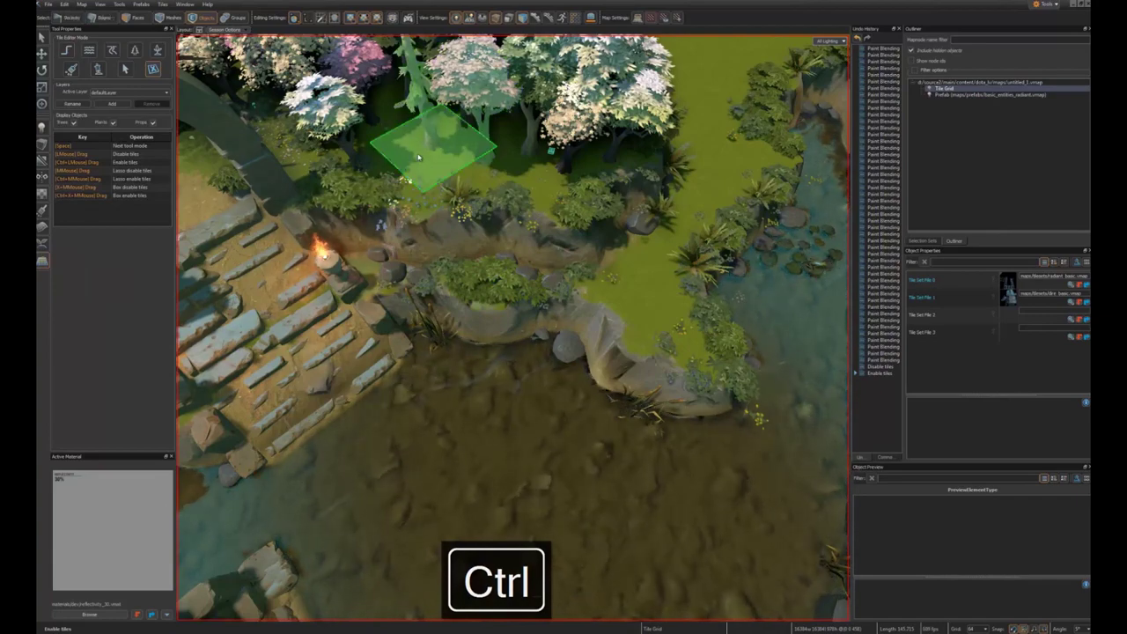
Step: Select the cliff tiles beside the torch-lit staircase and collapse them into a group of individual objects
right_click_drag(491, 345, 475, 325)
left_click_drag(476, 325, 491, 325, "alt")
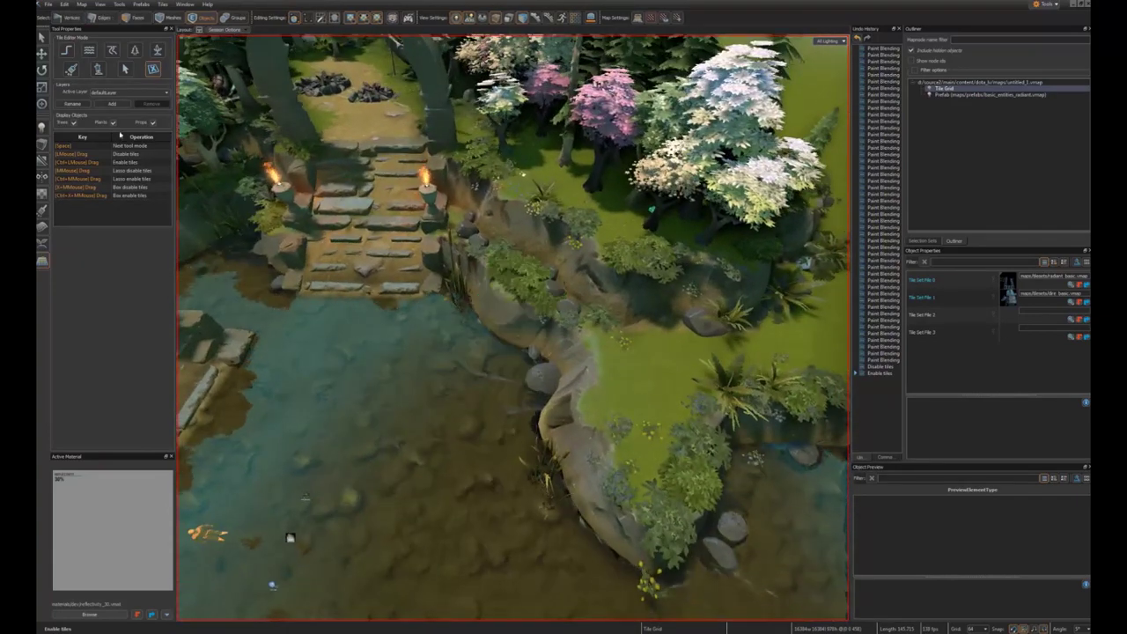
left_click(127, 71)
mouse_move(490, 167)
left_mouse_down()
mouse_move(483, 363)
mouse_move(564, 318)
mouse_move(553, 175)
left_mouse_up()
left_click_drag(494, 255, 509, 308, "alt")
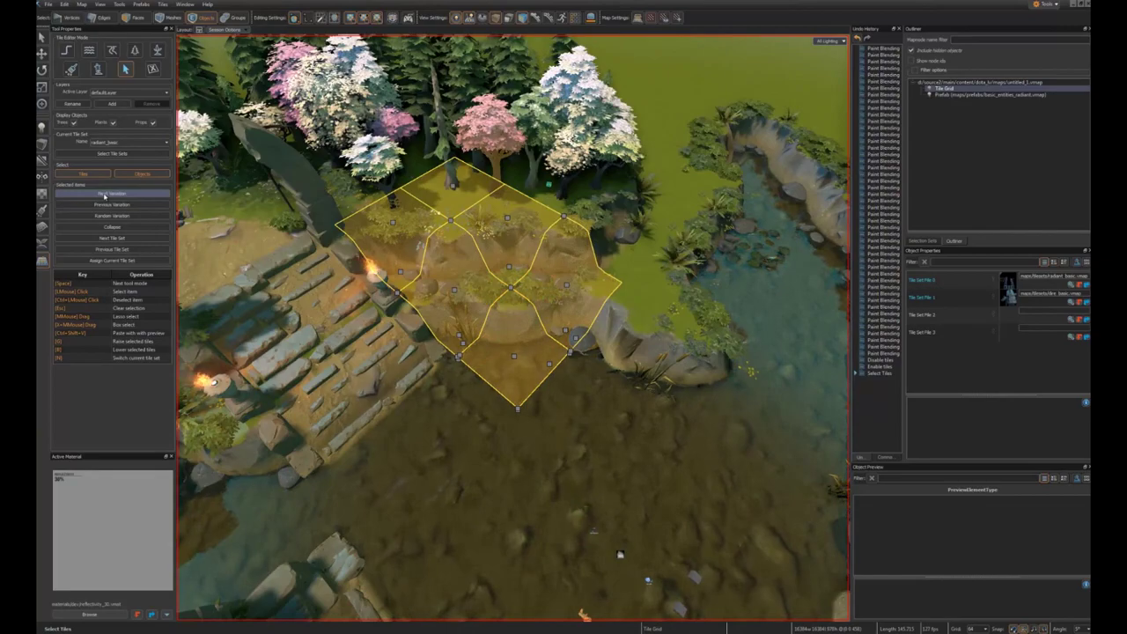
left_click(111, 231)
left_click_drag(511, 326, 489, 310, "alt")
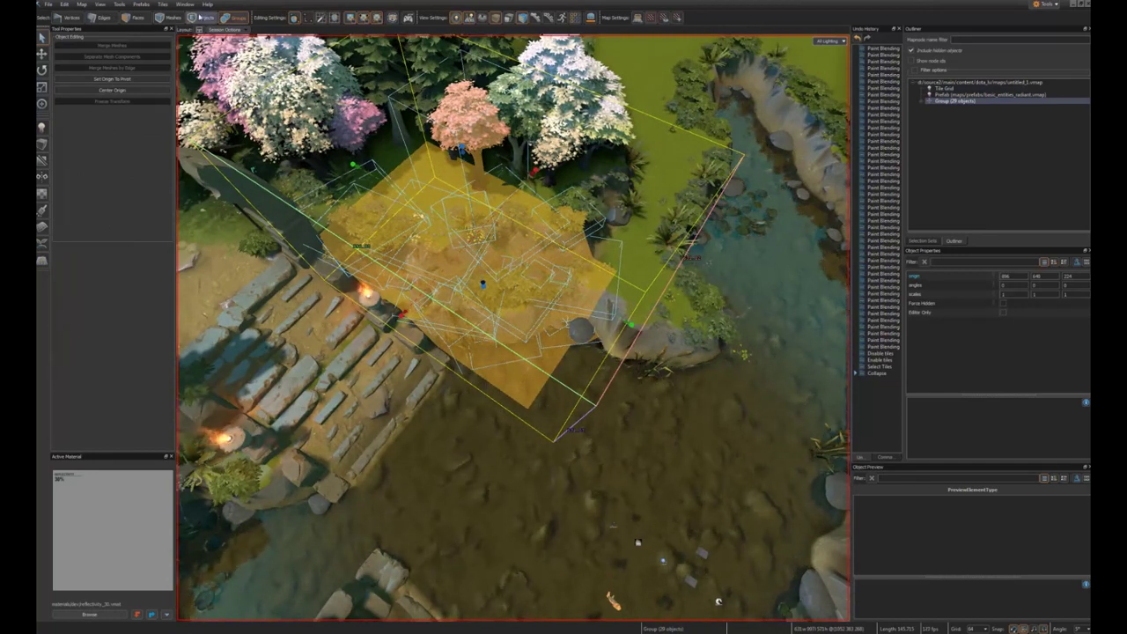
Step: Select a single bush prop on the collapsed cliff in object mode and move it onto the lower grass ledge
left_click(203, 17)
left_click(568, 214)
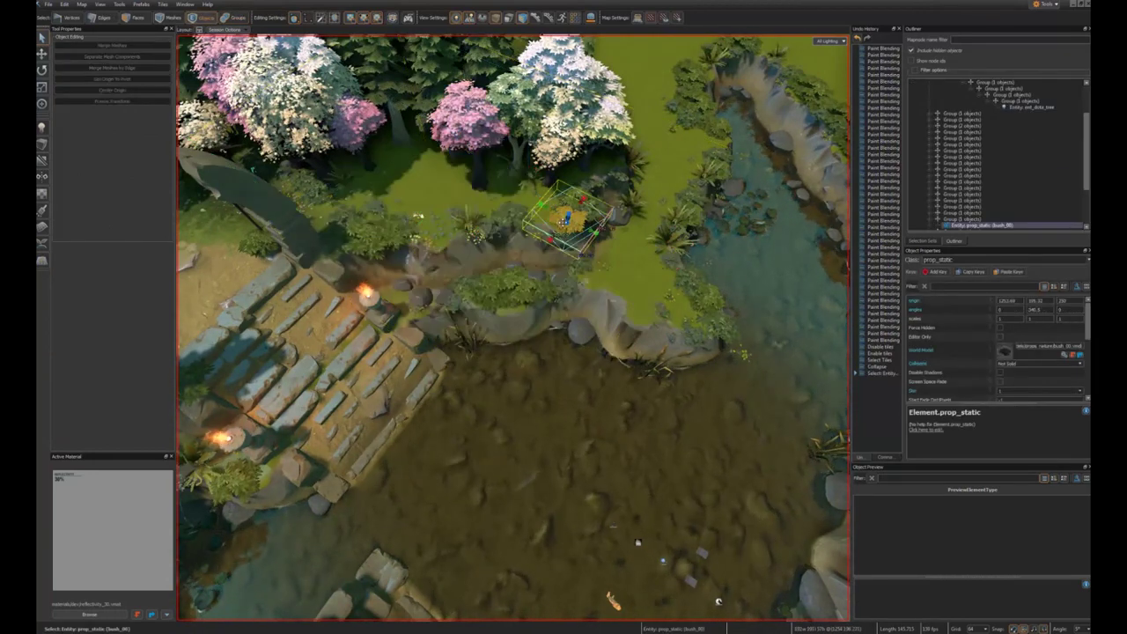
key("t")
left_click_drag(568, 211, 616, 275)
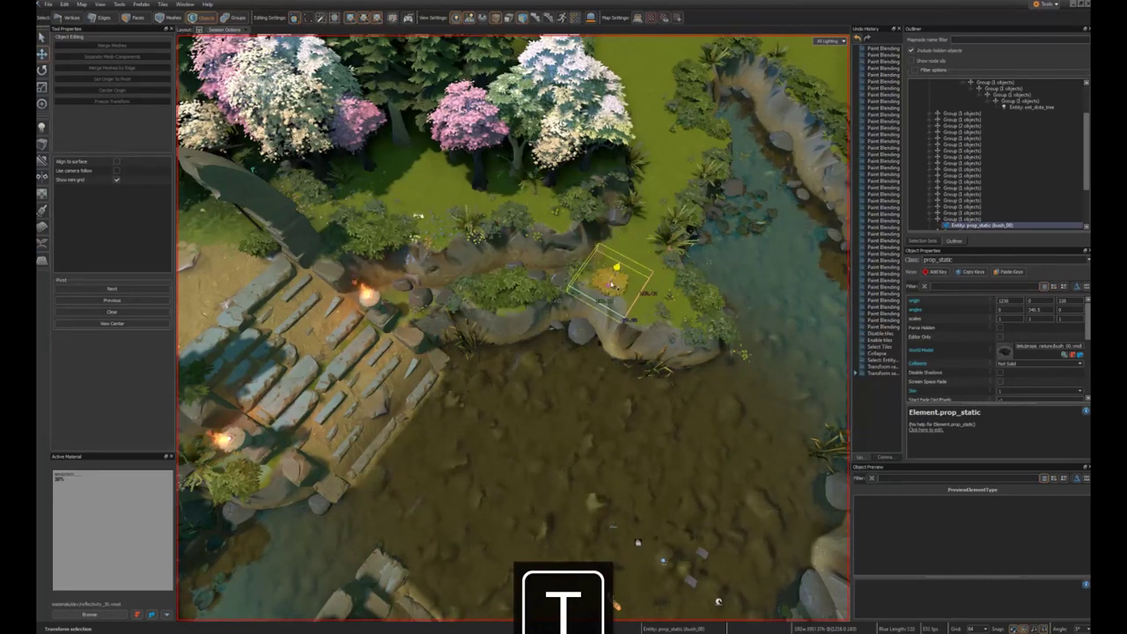
mouse_move(530, 315)
left_mouse_down("alt")
mouse_move(519, 229)
mouse_move(530, 315)
left_mouse_up("alt")
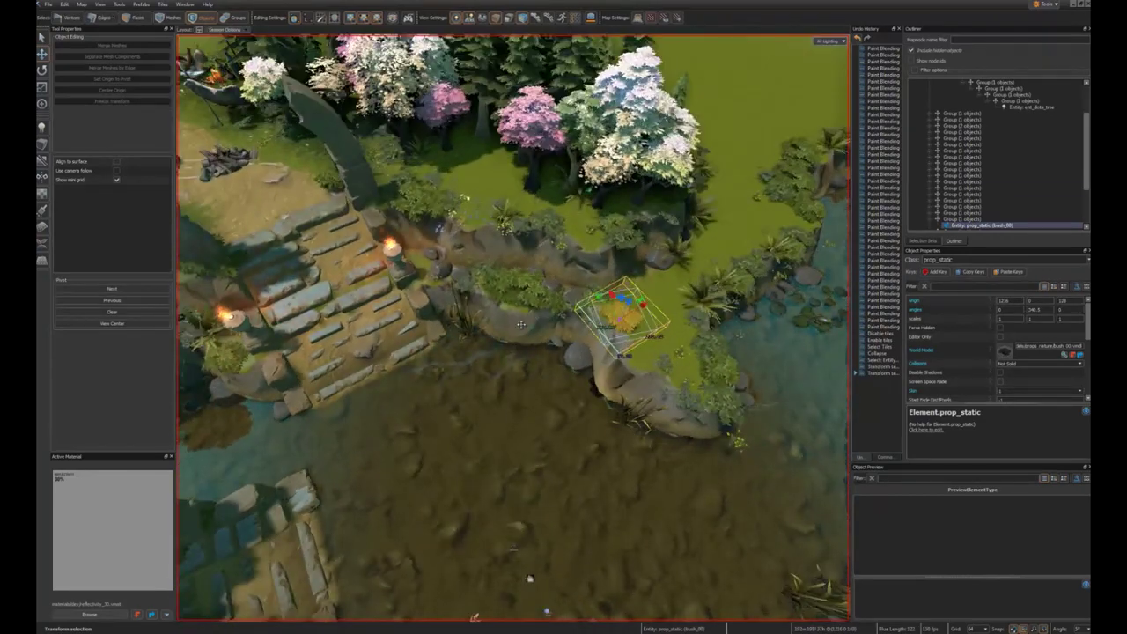
Step: Delete the rock wall piece beside the moved bush and the neighbouring prop and mesh at the water's edge
left_click(520, 324)
key("Delete")
left_click_drag(521, 325, 495, 255, "alt")
left_click(493, 351)
key("Delete")
left_click_drag(491, 371, 498, 449, "alt")
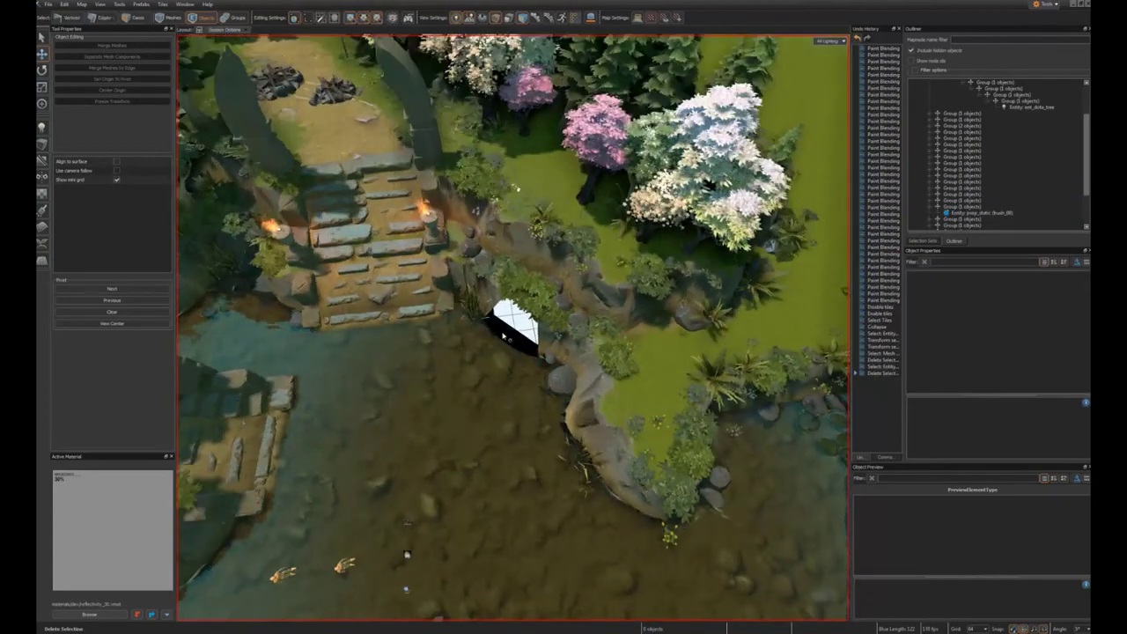
left_click(491, 370)
key("Delete")
Step: Undo the object deletions, the bush move and the collapse of the cliff tiles
left_click_drag(491, 370, 486, 282, "alt")
left_click_drag(277, 617, 464, 403, "alt")
key("ctrl+z")
key("ctrl+z")
key("space")
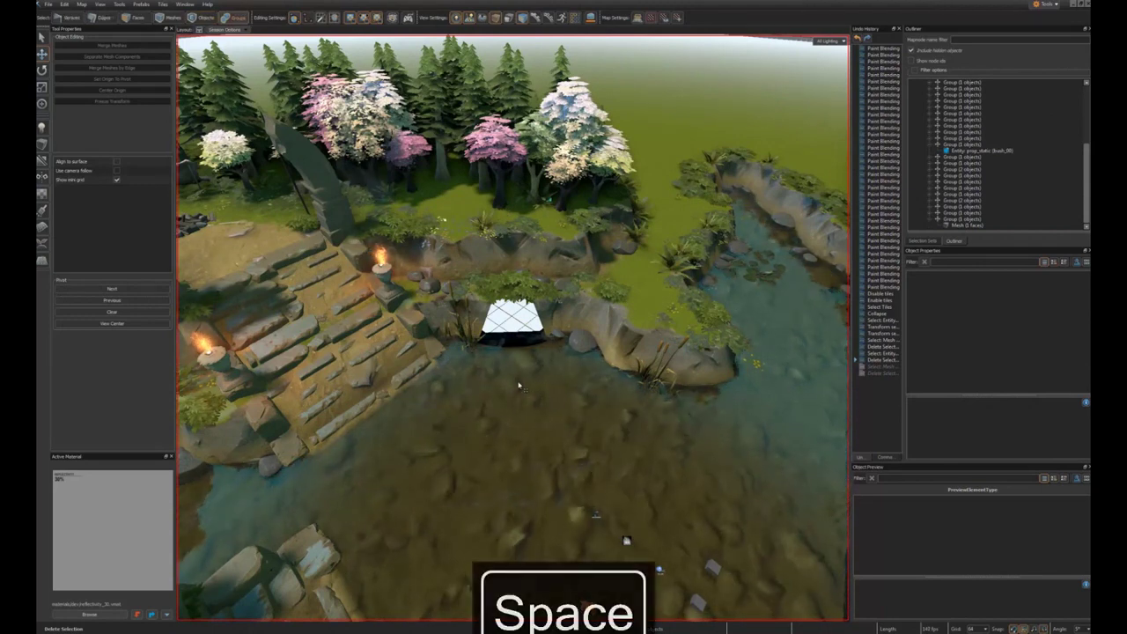
left_click_drag(627, 540, 520, 386, "alt")
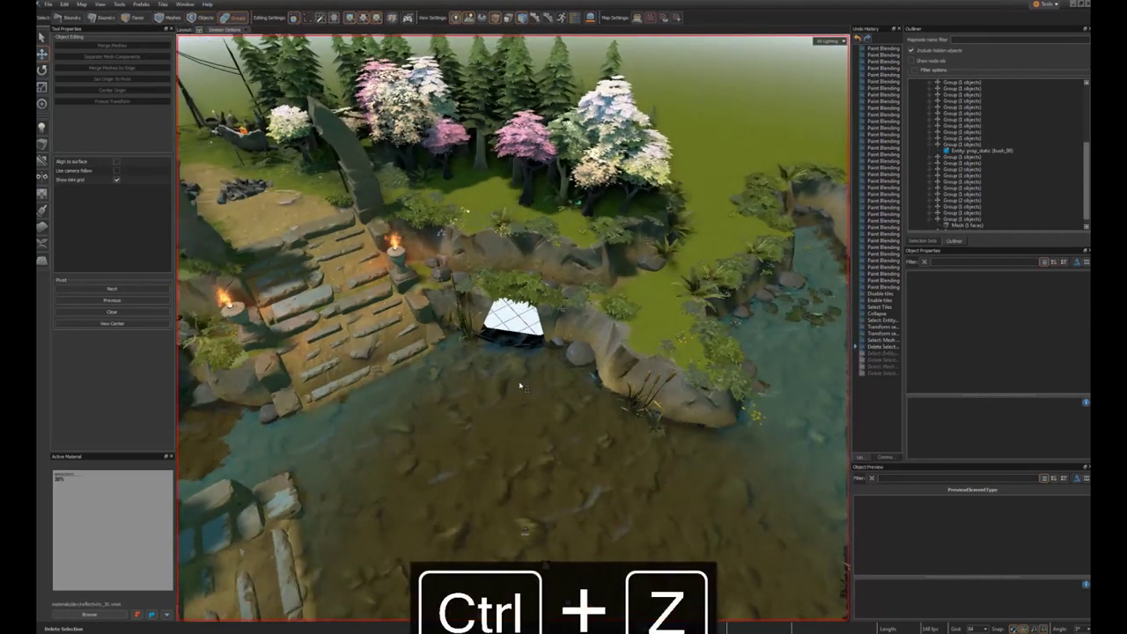
key("ctrl+z")
key("ctrl+z")
key("ctrl+z")
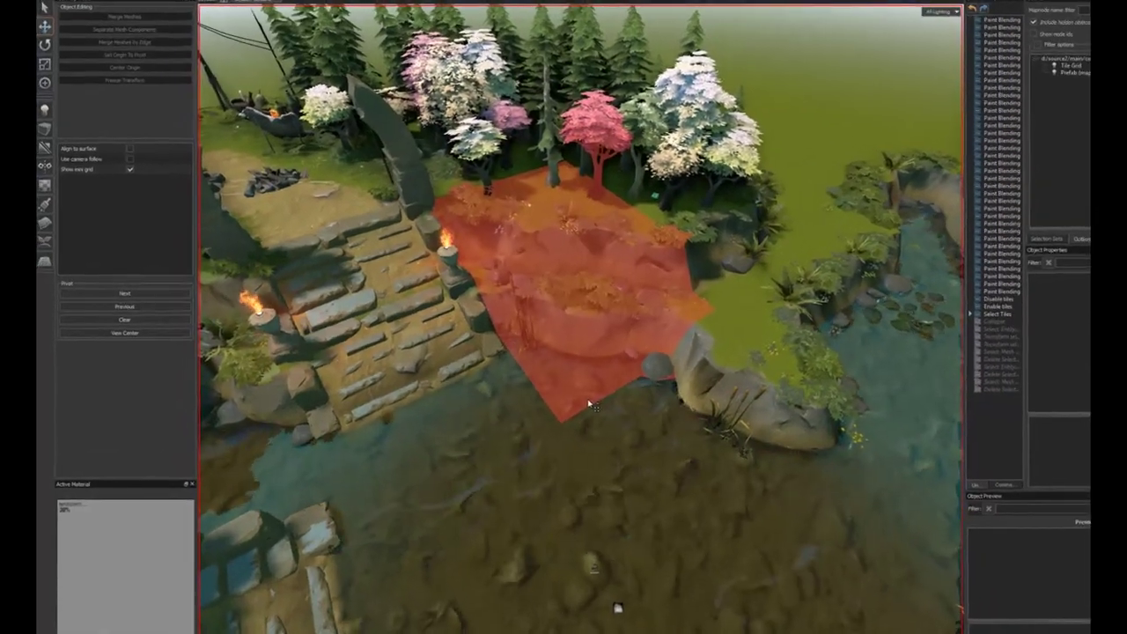
Step: Reselect the cliff tiles beside the staircase in the Tile Editor, collapse them and delete the resulting group
left_click_drag(520, 385, 465, 385, "alt")
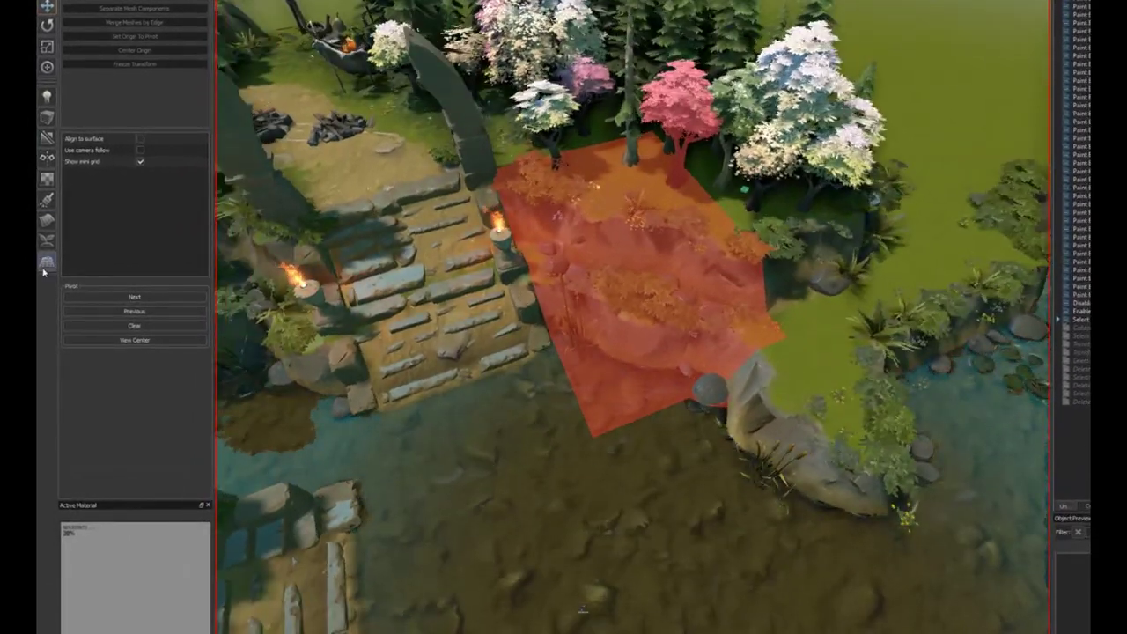
left_click(44, 268)
mouse_move(564, 208)
left_mouse_down()
mouse_move(649, 376)
mouse_move(616, 190)
left_mouse_up()
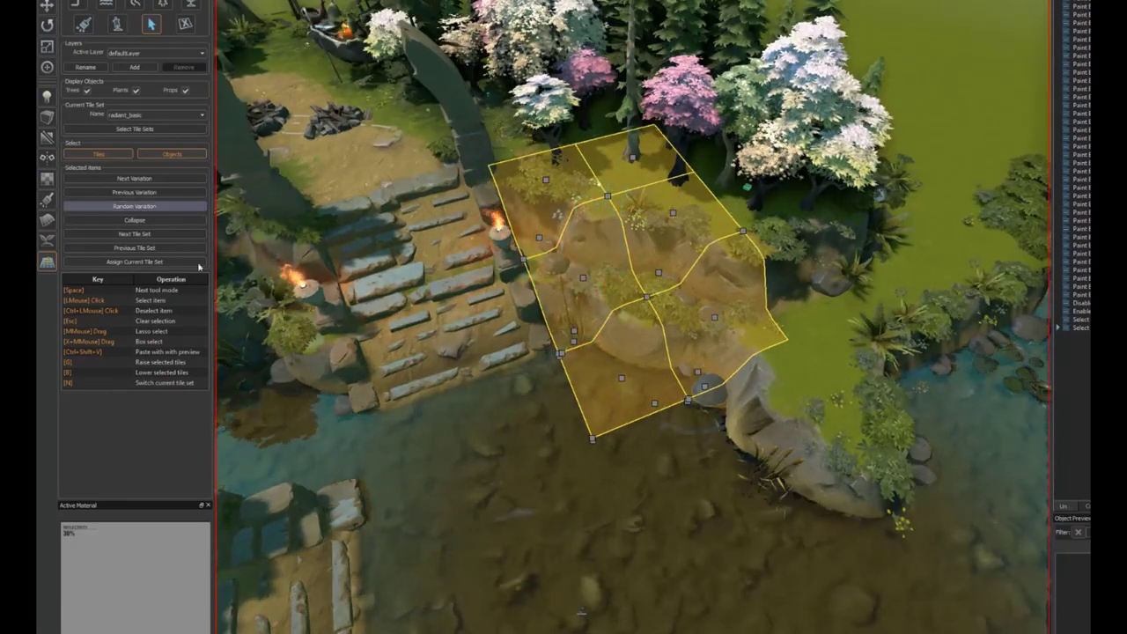
left_click(137, 220)
key("Delete")
Step: Restore the deleted cliff area by enabling its tiles in the Tile Editor
mouse_move(652, 336)
left_mouse_down("alt")
mouse_move(650, 238)
mouse_move(666, 345)
left_mouse_up("alt")
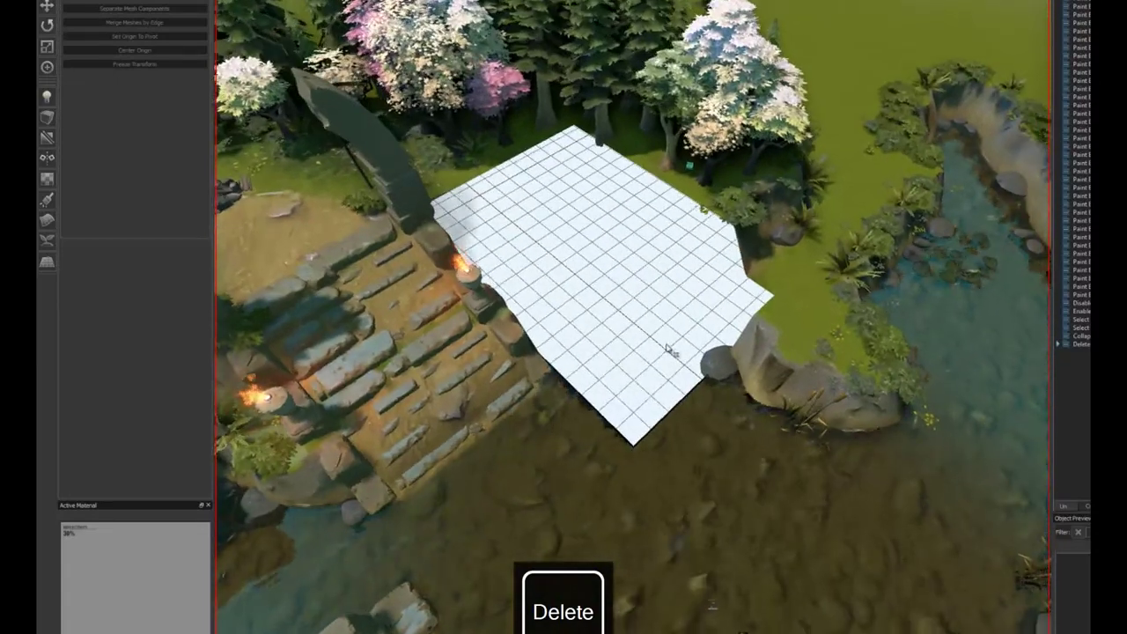
left_click(46, 263)
left_click(186, 25)
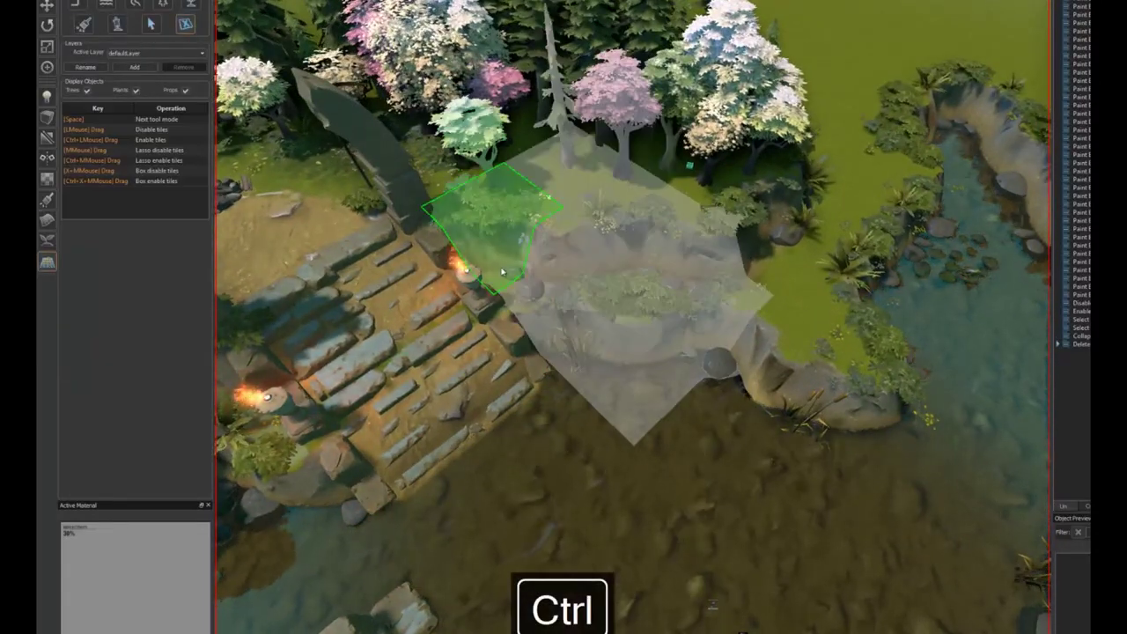
mouse_move(503, 232)
left_mouse_down("ctrl")
mouse_move(576, 332)
mouse_move(625, 234)
mouse_move(551, 175)
mouse_move(559, 190)
left_mouse_up("ctrl")
Step: Paint texture blending over the grassy terraces beside the pine forest and the adjoining ground
left_click_drag(696, 345, 422, 423, "alt")
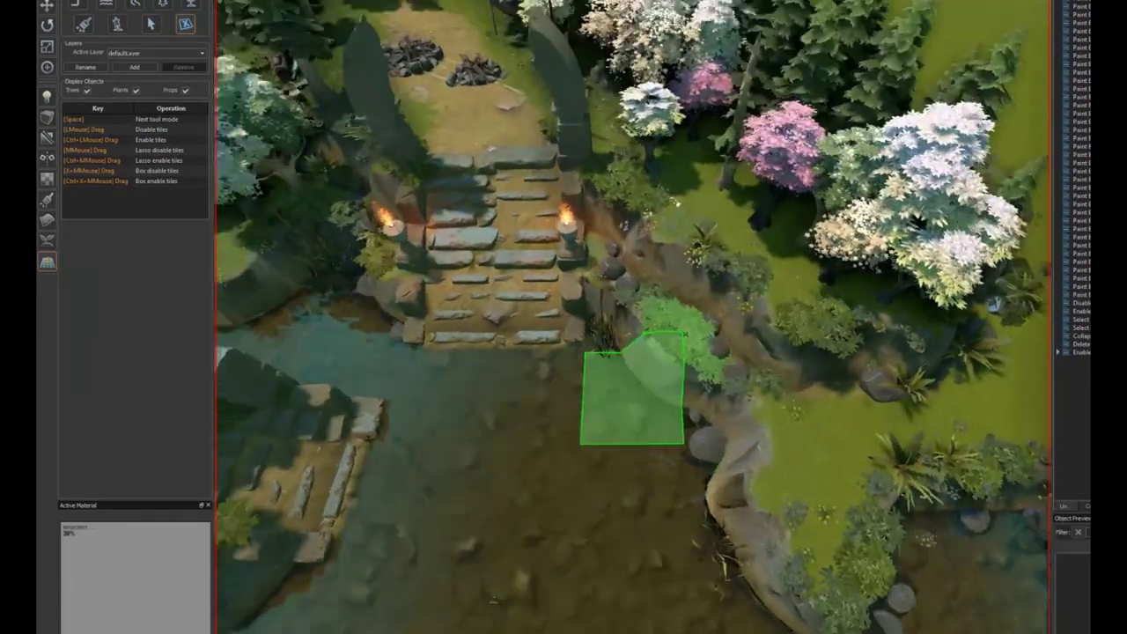
scroll(637, 372, "down", 5)
middle_click_drag(637, 372, 677, 285, "alt")
middle_click_drag(614, 435, 759, 530, "alt")
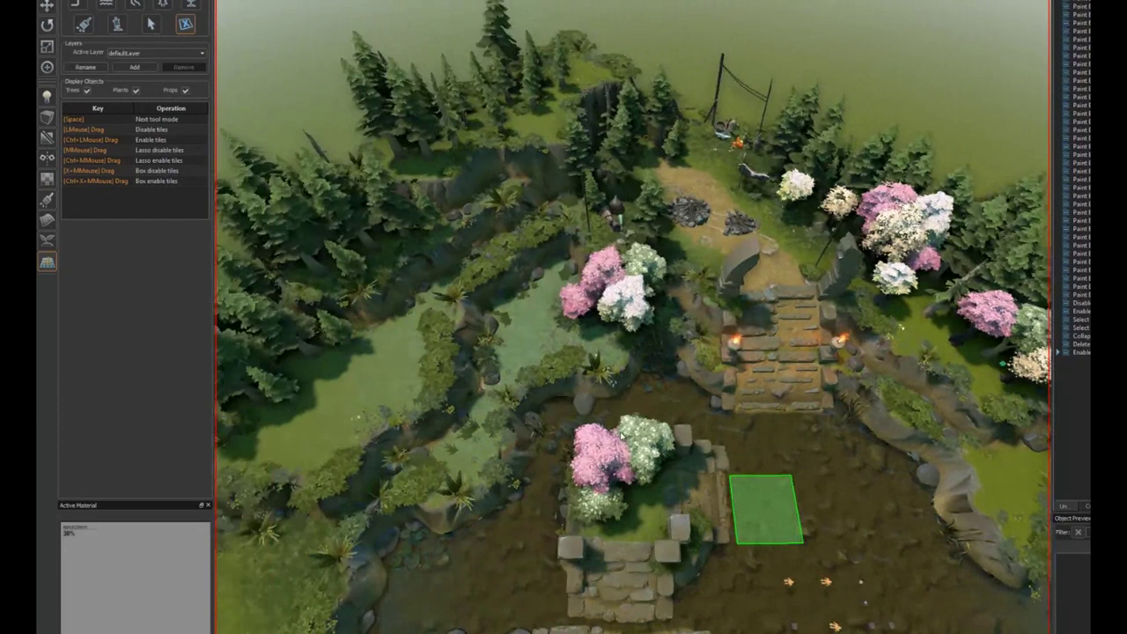
left_click(85, 24)
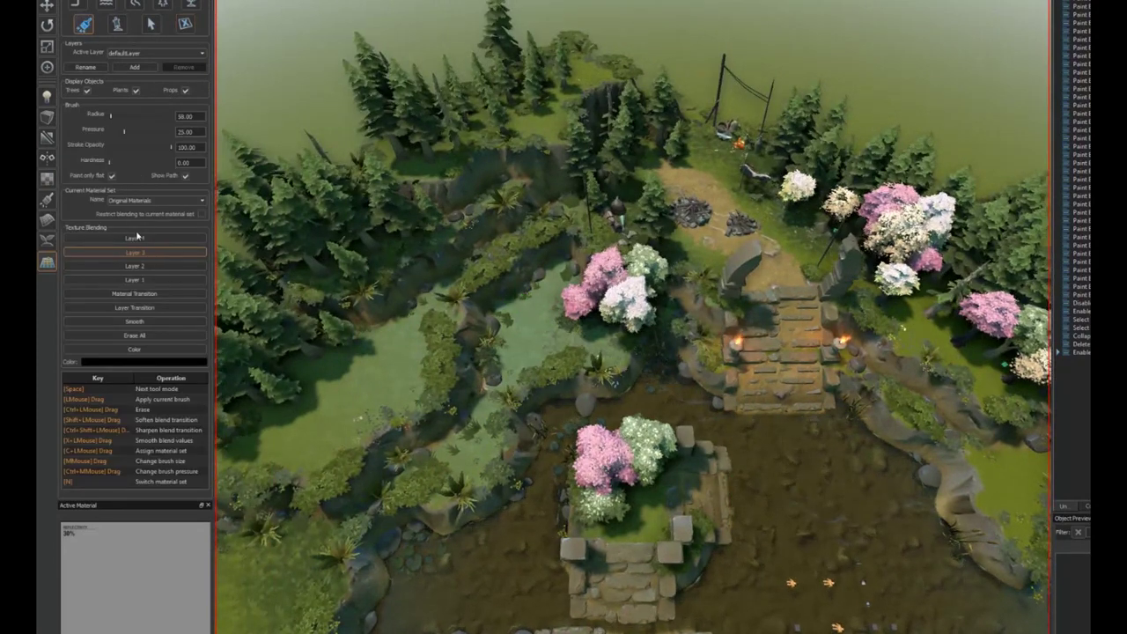
left_click_drag(550, 280, 415, 470)
mouse_move(448, 307)
left_mouse_down()
mouse_move(253, 391)
mouse_move(271, 435)
mouse_move(379, 358)
mouse_move(396, 334)
left_mouse_up()
middle_click_drag(395, 334, 415, 373, "alt")
mouse_move(469, 329)
left_mouse_down()
mouse_move(361, 225)
mouse_move(519, 214)
left_mouse_up()
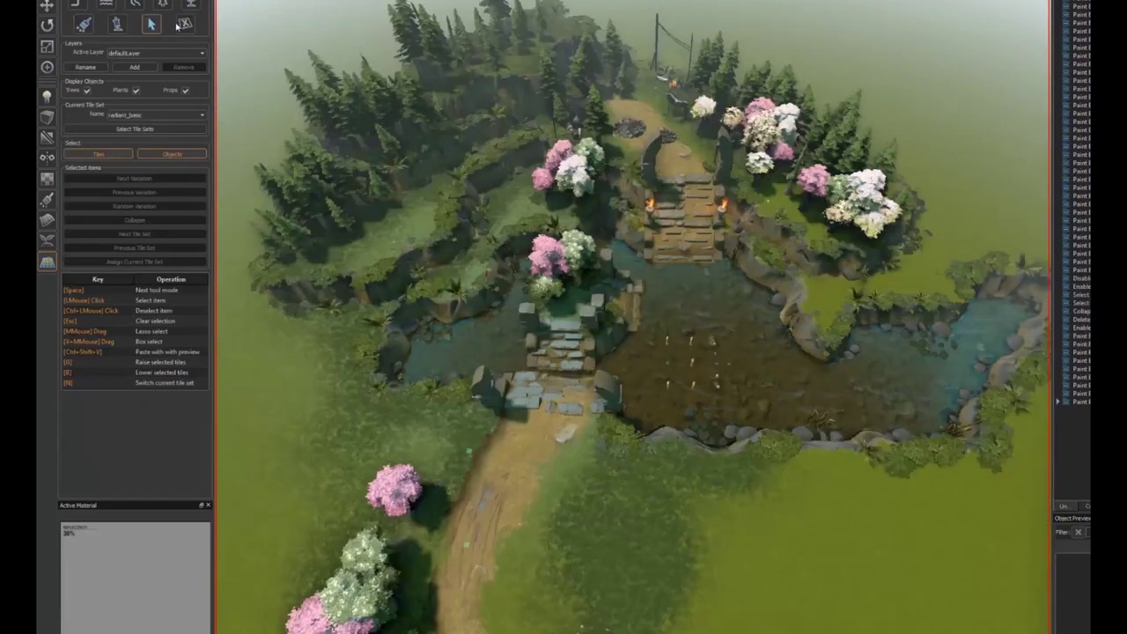
Step: Activate the tile enable/disable mode and set the viewport lighting to Fullbright with the whole map in view
left_click(185, 24)
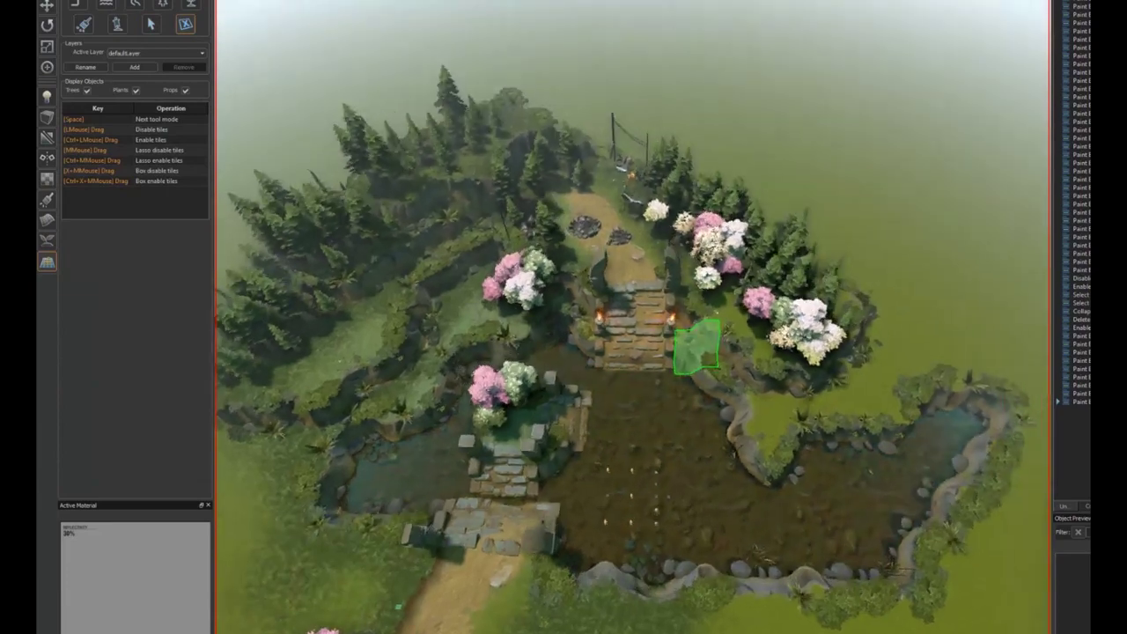
middle_click_drag(710, 357, 688, 424, "alt")
middle_click_drag(711, 217, 683, 328, "alt")
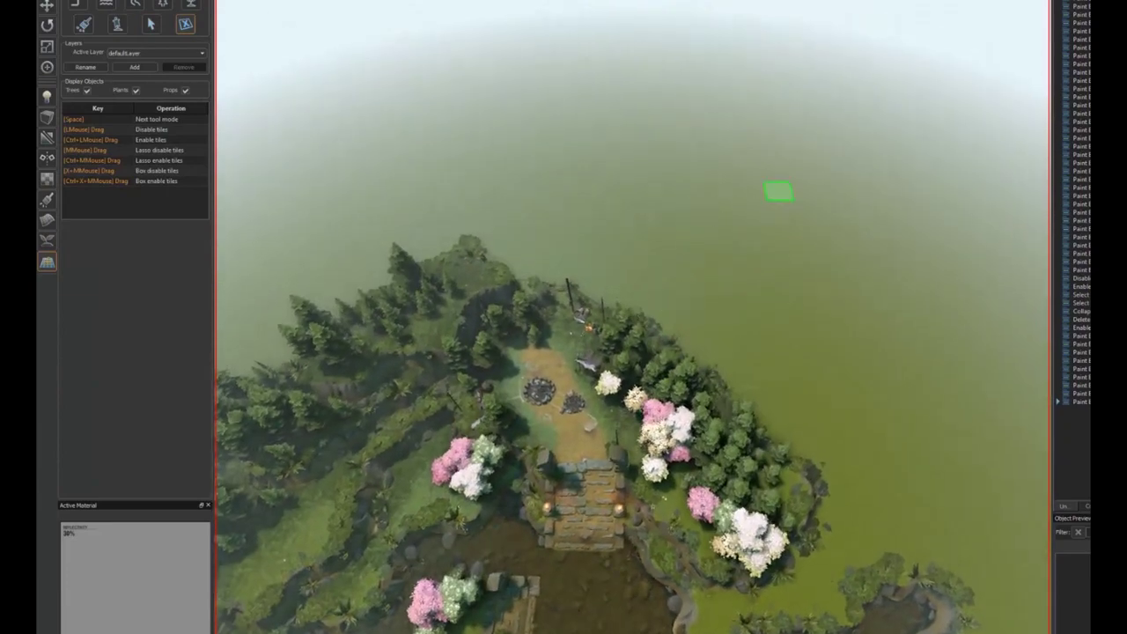
scroll(780, 203, "down", 5)
middle_click_drag(820, 249, 803, 199, "alt")
scroll(799, 194, "up", 2)
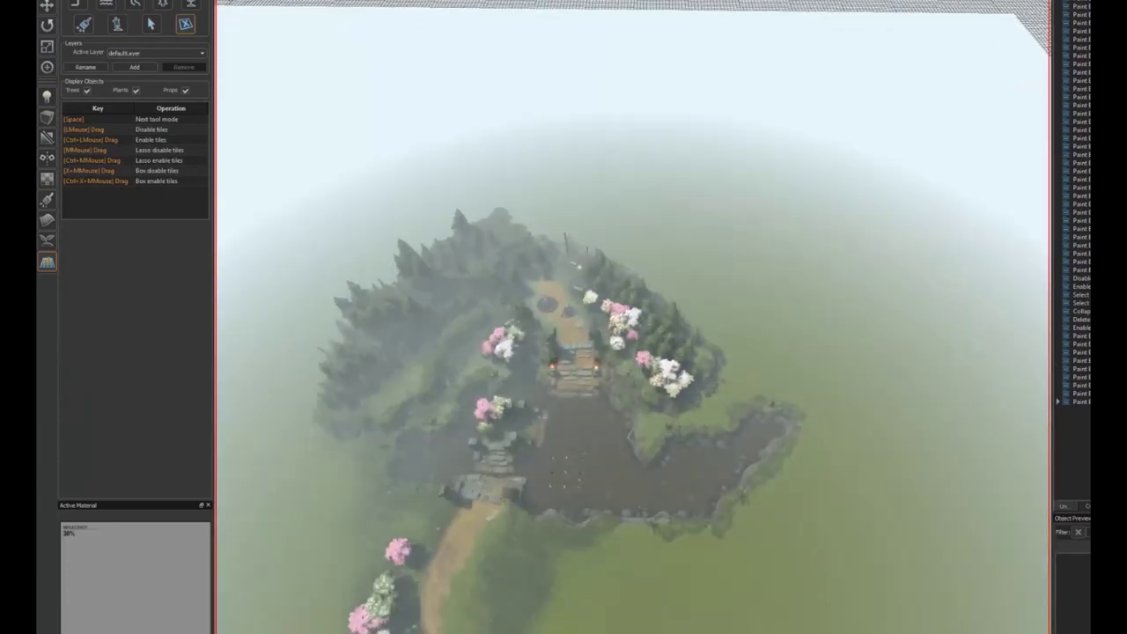
left_click(1022, 2)
left_click(1023, 42)
Step: Lasso the empty grass tiles surrounding the detailed scene and disable them, leaving an irregular island
mouse_move(500, 48)
middle_mouse_down()
mouse_move(499, 85)
mouse_move(595, 221)
middle_mouse_up()
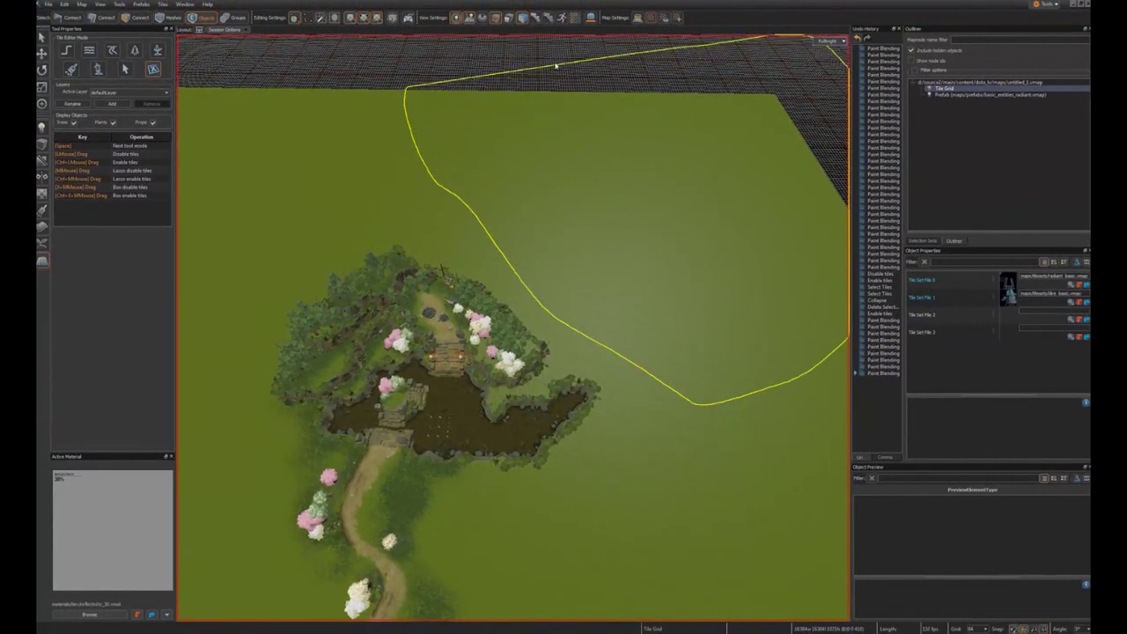
middle_click_drag(420, 81, 416, 86)
middle_click_drag(359, 168, 512, 112, "alt")
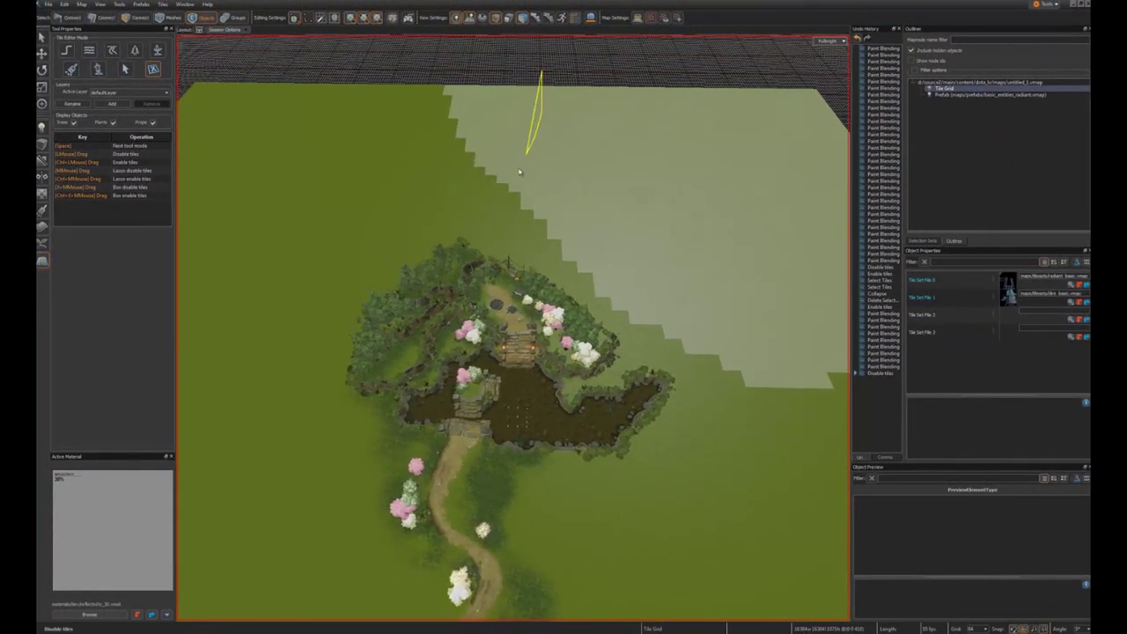
middle_click_drag(219, 38, 352, 41)
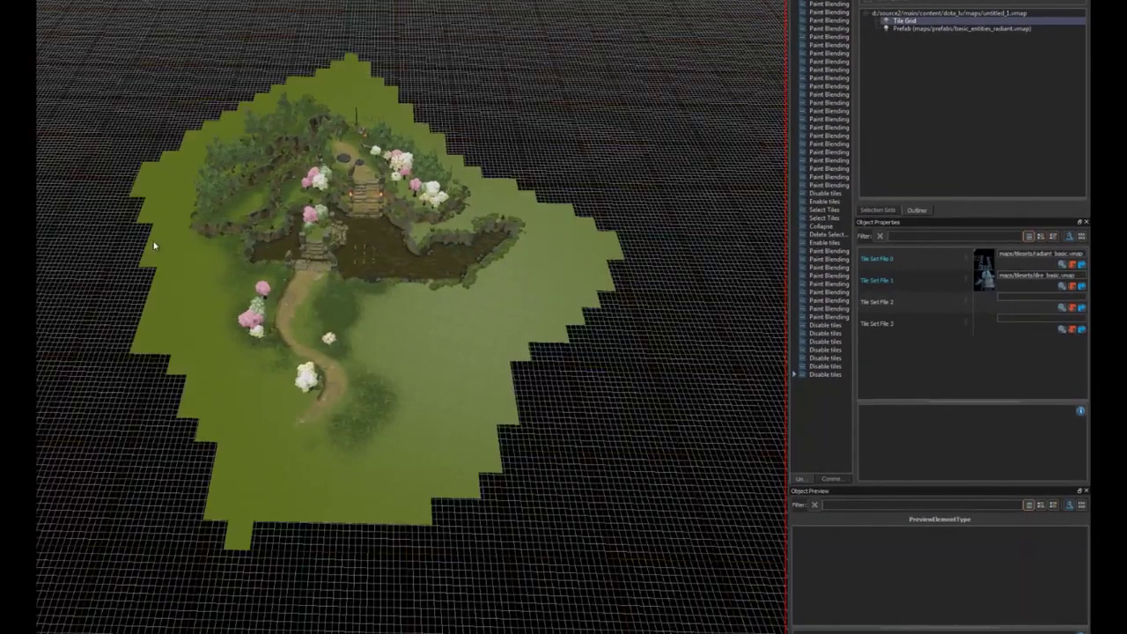
Step: Set the path type to Destruction and paint a destruction path along the island's open grass edge near the pond
right_click_drag(344, 335, 344, 336)
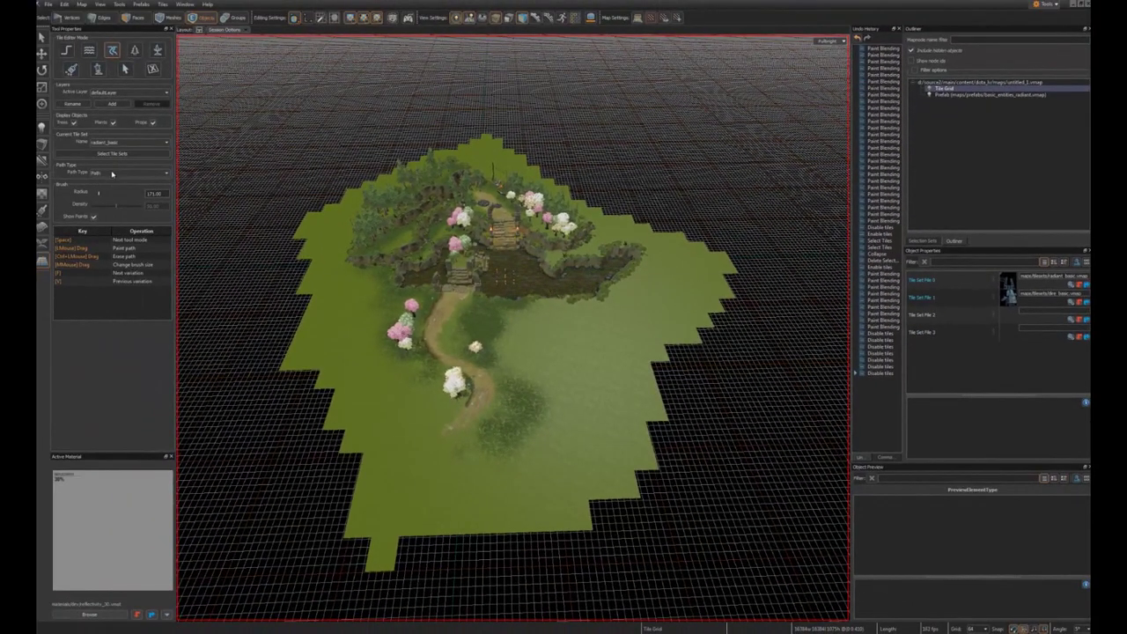
left_click(112, 173)
left_click(112, 187)
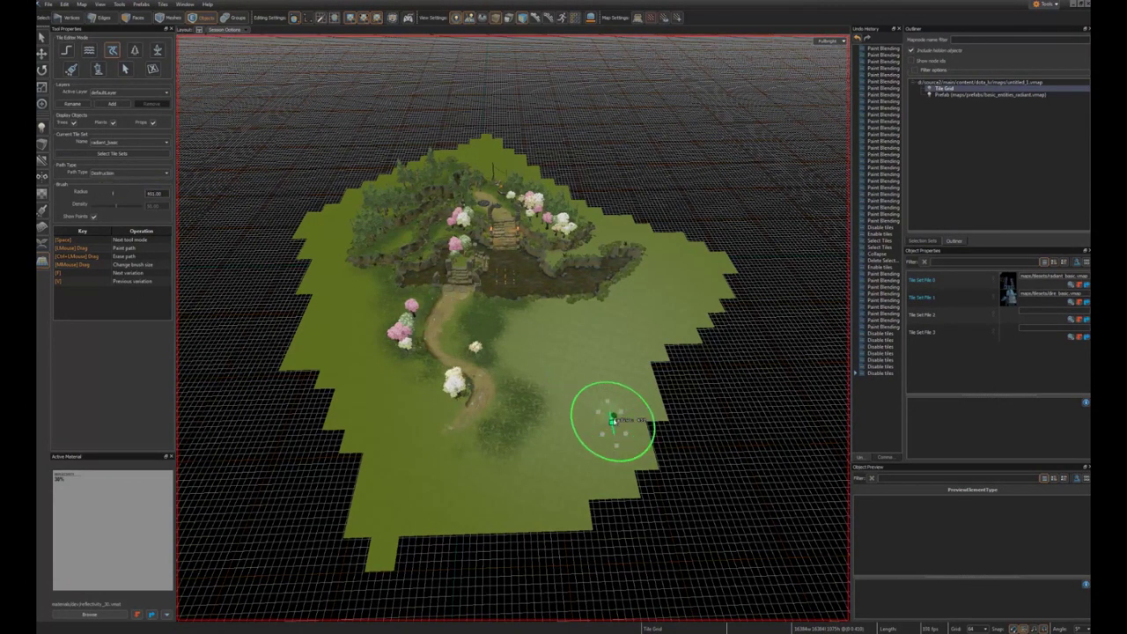
mouse_move(627, 405)
left_mouse_down()
mouse_move(646, 383)
mouse_move(652, 343)
mouse_move(692, 321)
left_mouse_up()
Step: Extend the destruction path inland across the grass with a smaller brush
key("w")
mouse_move(691, 321)
right_mouse_down()
mouse_move(512, 327)
mouse_move(527, 328)
right_mouse_up()
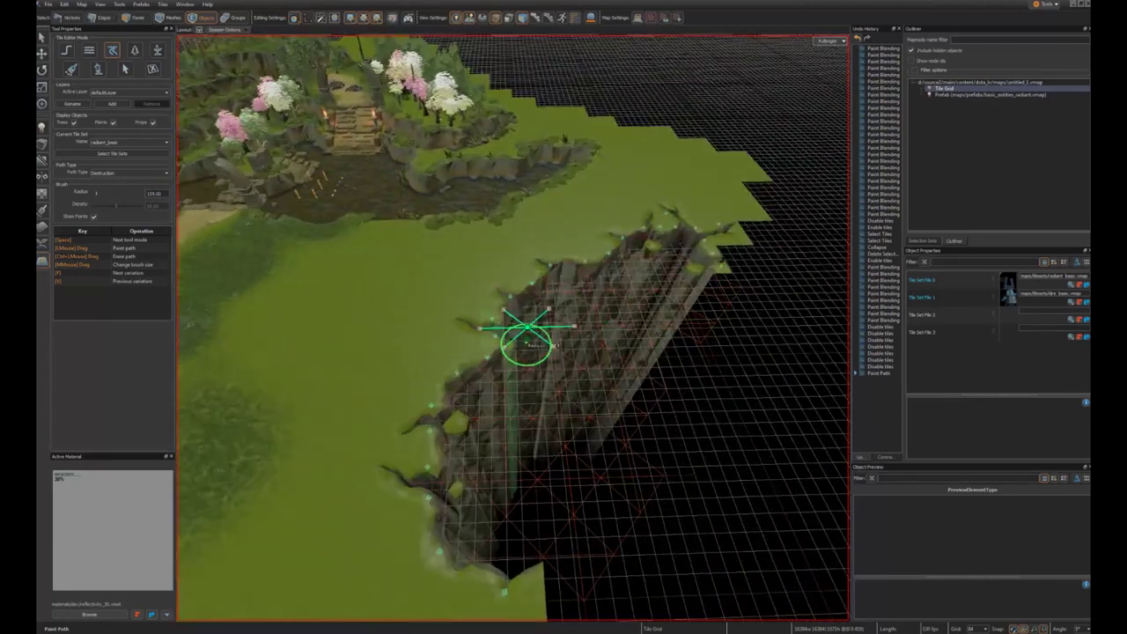
mouse_move(459, 337)
left_mouse_down()
mouse_move(314, 298)
mouse_move(440, 437)
mouse_move(467, 380)
left_mouse_up()
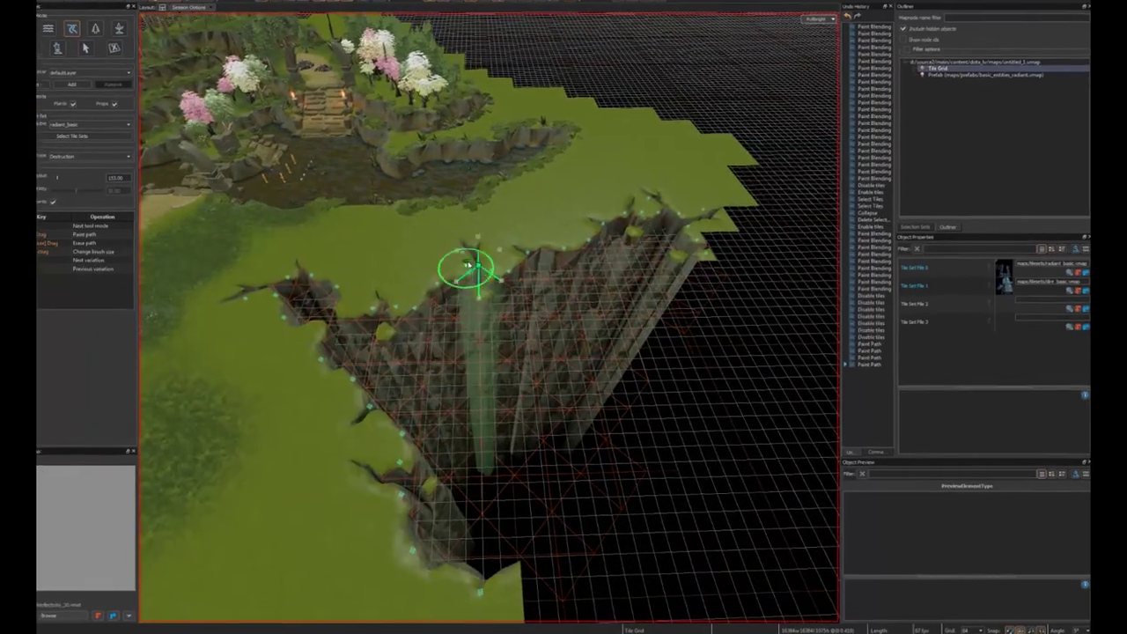
Step: Extend the destruction path along the cliff edge towards the island's far corner beside the pond, using a larger brush
mouse_move(467, 264)
left_mouse_down()
mouse_move(597, 249)
mouse_move(680, 157)
mouse_move(707, 171)
mouse_move(701, 268)
left_mouse_up()
mouse_move(623, 206)
left_mouse_down()
mouse_move(661, 59)
mouse_move(701, 176)
mouse_move(677, 132)
left_mouse_up()
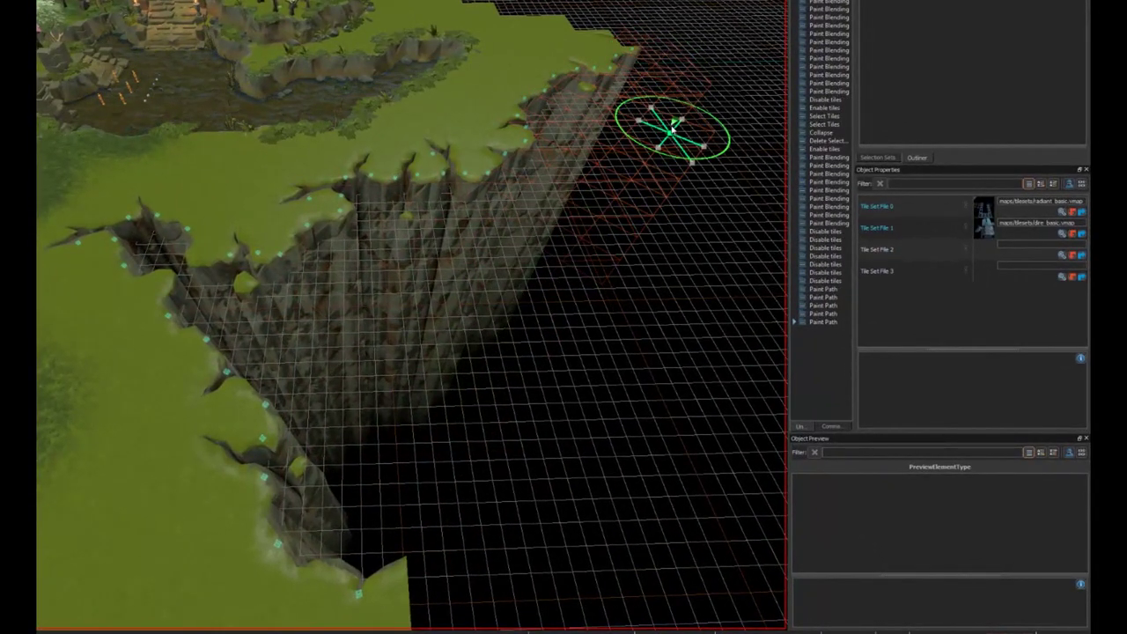
middle_click_drag(587, 193, 503, 310)
mouse_move(503, 309)
right_mouse_down()
mouse_move(503, 194)
mouse_move(221, 302)
right_mouse_up()
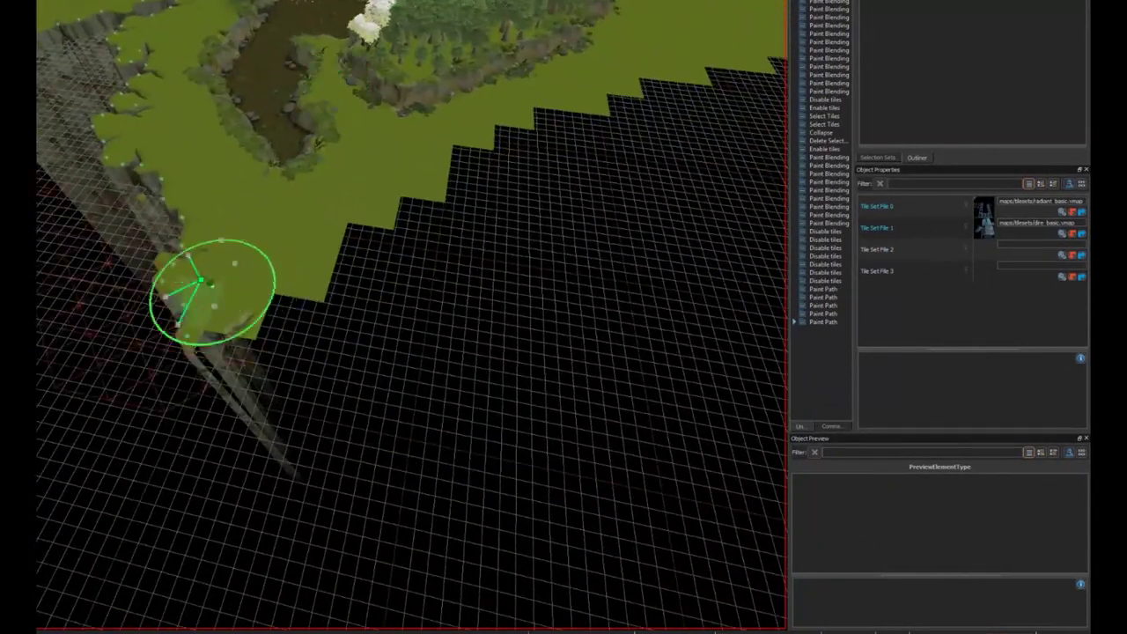
Step: Continue the destruction path around the far corner onto the jagged grass edge, undoing a misplaced stroke along the way
mouse_move(172, 300)
left_mouse_down()
mouse_move(277, 282)
mouse_move(258, 223)
left_mouse_up()
mouse_move(258, 223)
right_mouse_down()
mouse_move(193, 266)
mouse_move(256, 221)
right_mouse_up()
key("ctrl+z")
mouse_move(285, 349)
left_mouse_down()
mouse_move(244, 327)
mouse_move(275, 374)
mouse_move(337, 322)
mouse_move(302, 354)
mouse_move(362, 320)
left_mouse_up()
mouse_move(363, 321)
middle_mouse_down()
mouse_move(390, 314)
mouse_move(380, 322)
middle_mouse_up()
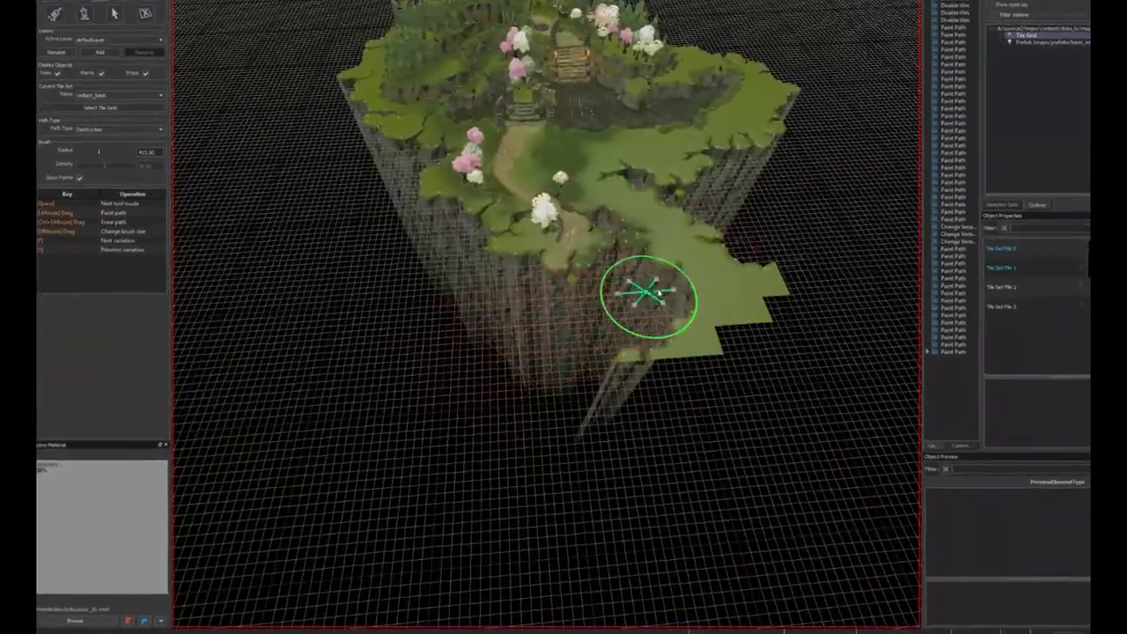
Step: Paint the destruction path with a 415 radius over the leftover flat grass spur at the island's front edge
left_click_drag(650, 294, 722, 201)
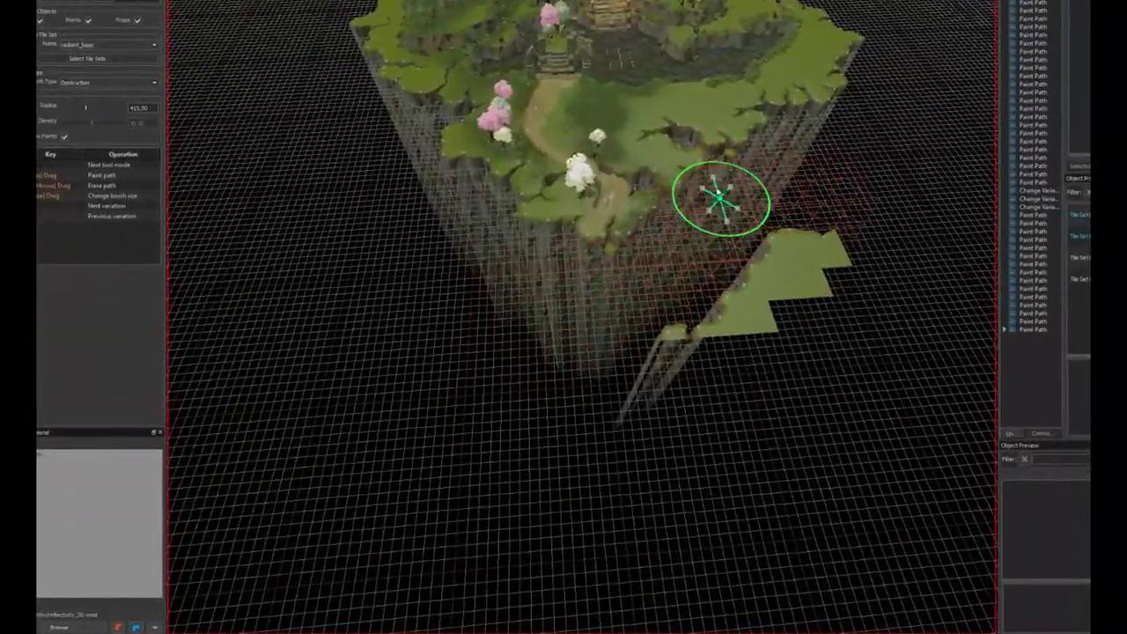
mouse_move(750, 299)
left_mouse_down()
mouse_move(822, 254)
mouse_move(715, 332)
mouse_move(632, 230)
left_mouse_up()
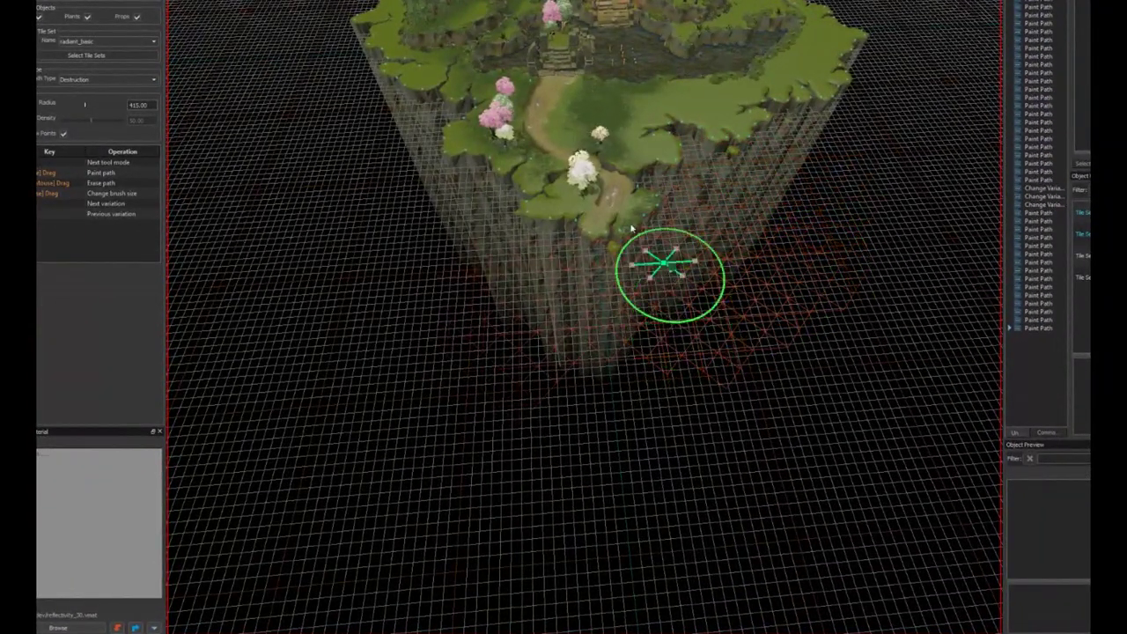
middle_click_drag(674, 145, 646, 207)
scroll(645, 207, "up", 4)
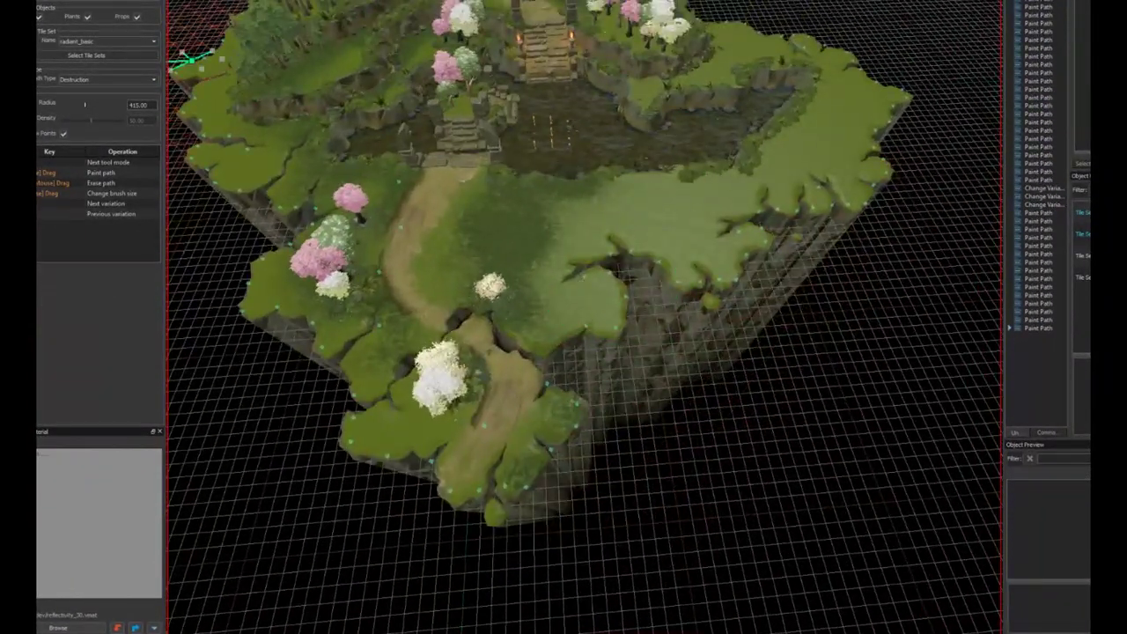
Step: Blend the Layer 4 texture over the bare grass between the pond and the cliff edge, using a brush radius of about 442
left_click(97, 1)
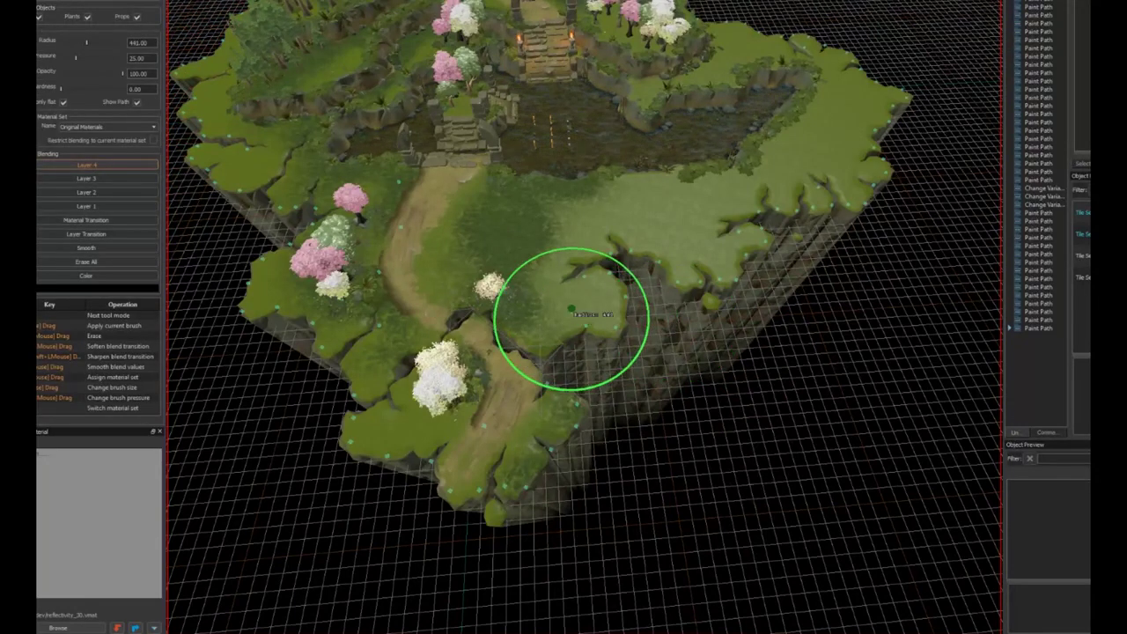
left_click_drag(716, 261, 702, 231)
left_click_drag(696, 212, 683, 178)
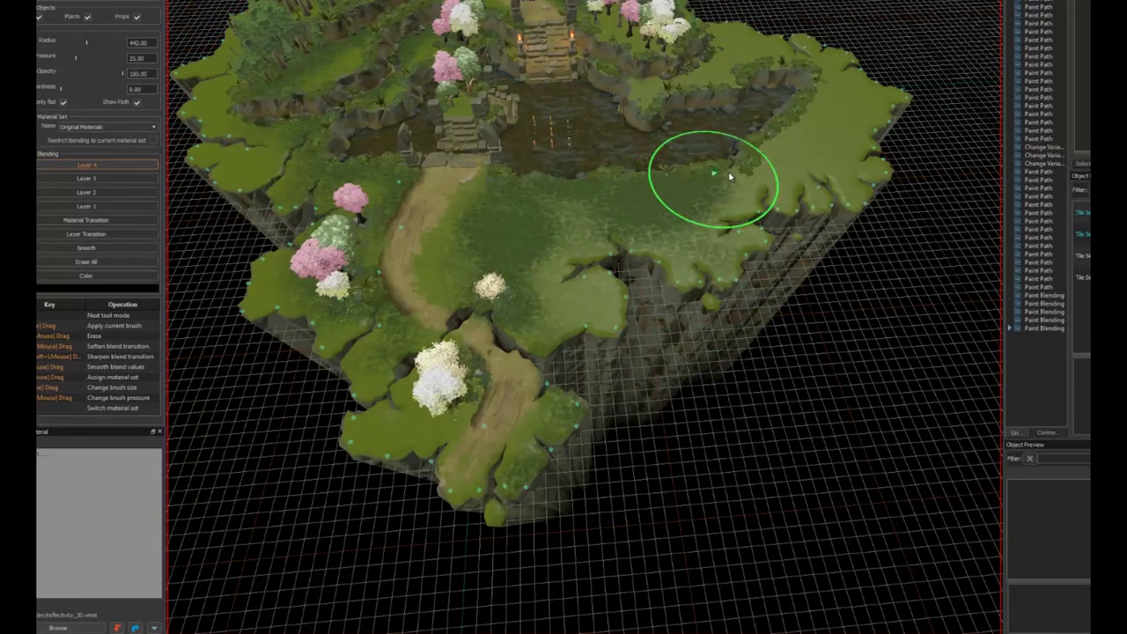
mouse_move(832, 172)
left_mouse_down()
mouse_move(826, 149)
mouse_move(814, 190)
left_mouse_up()
scroll(816, 159, "up", 3)
left_click(777, 205)
left_click(770, 204)
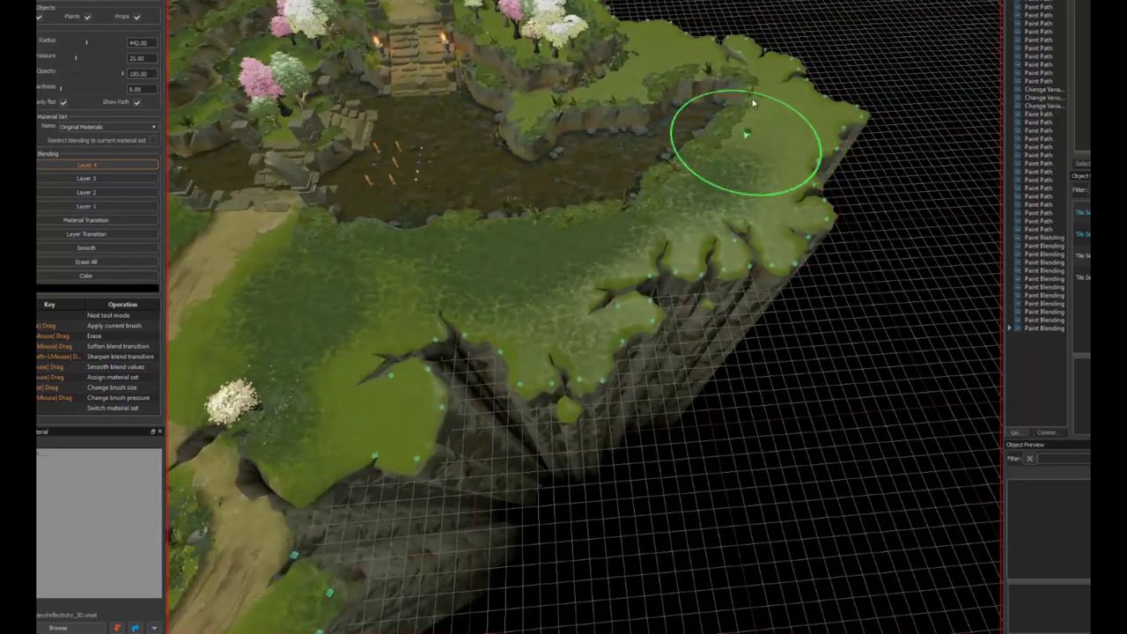
left_click_drag(723, 216, 704, 139)
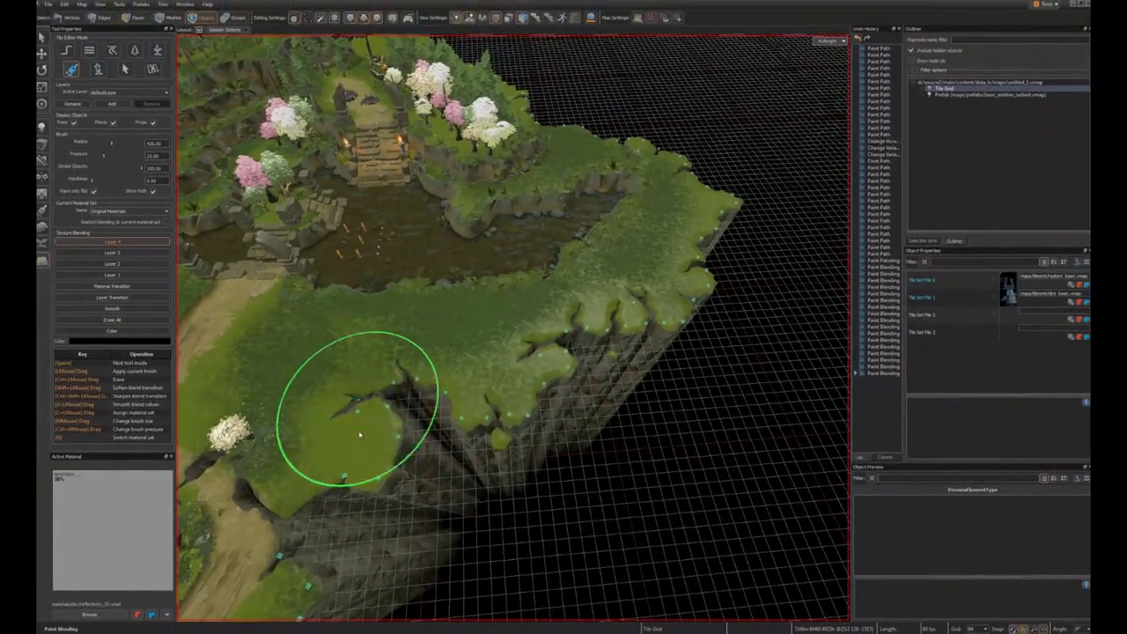
Step: Erase some Layer 4 texture along the cracked cliff edge and smooth the blend across the grass
left_click_drag(431, 384, 625, 362)
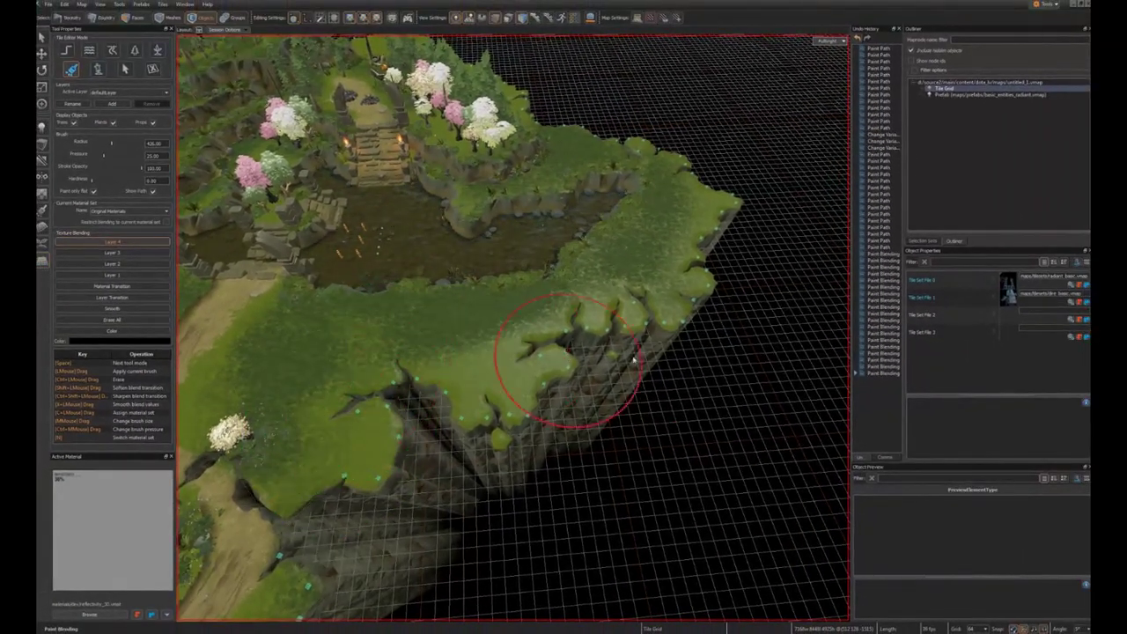
key("x")
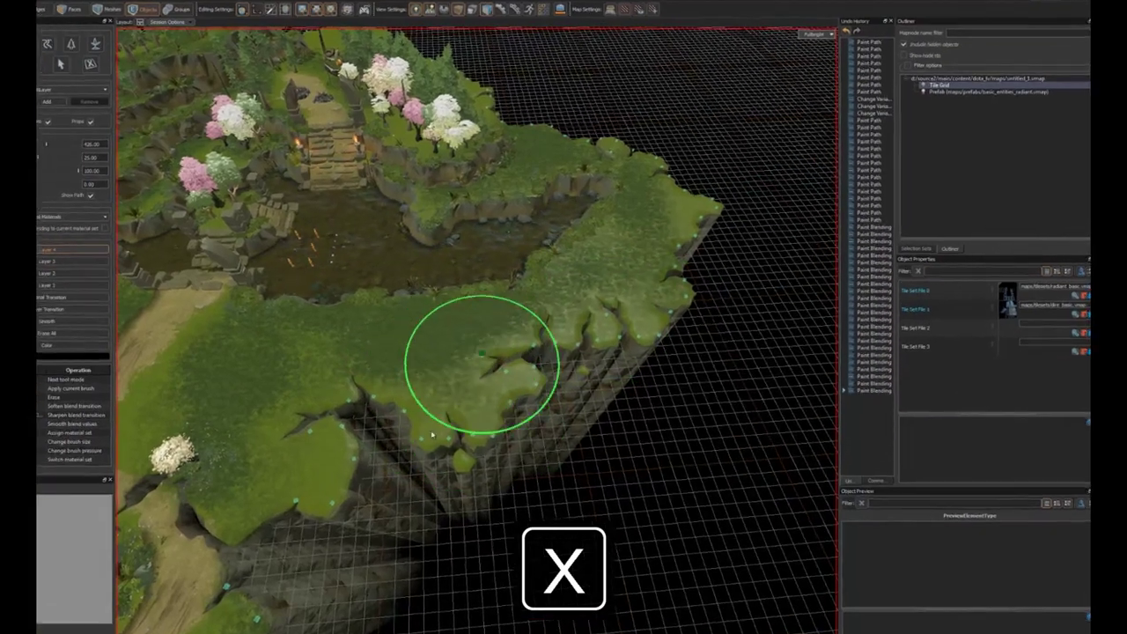
mouse_move(431, 434)
left_mouse_down()
mouse_move(326, 436)
mouse_move(198, 403)
left_mouse_up()
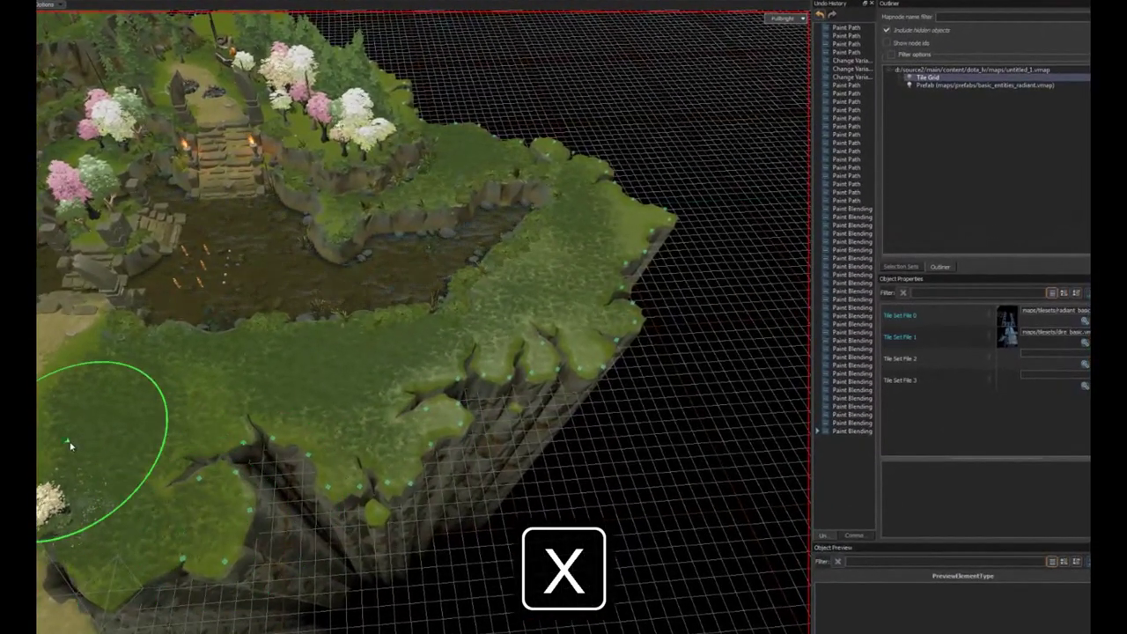
right_click_drag(92, 445, 261, 450)
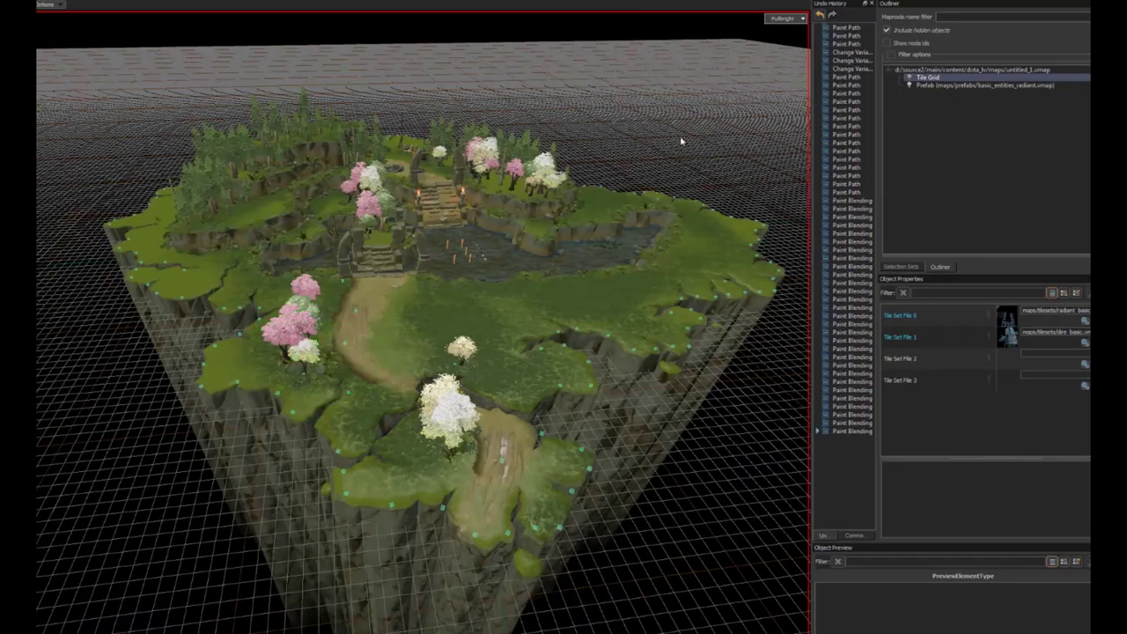
Step: Set the viewport to All Lighting and assign the dire_basic tile set to the whole island with a large brush
left_click(778, 22)
left_click(789, 89)
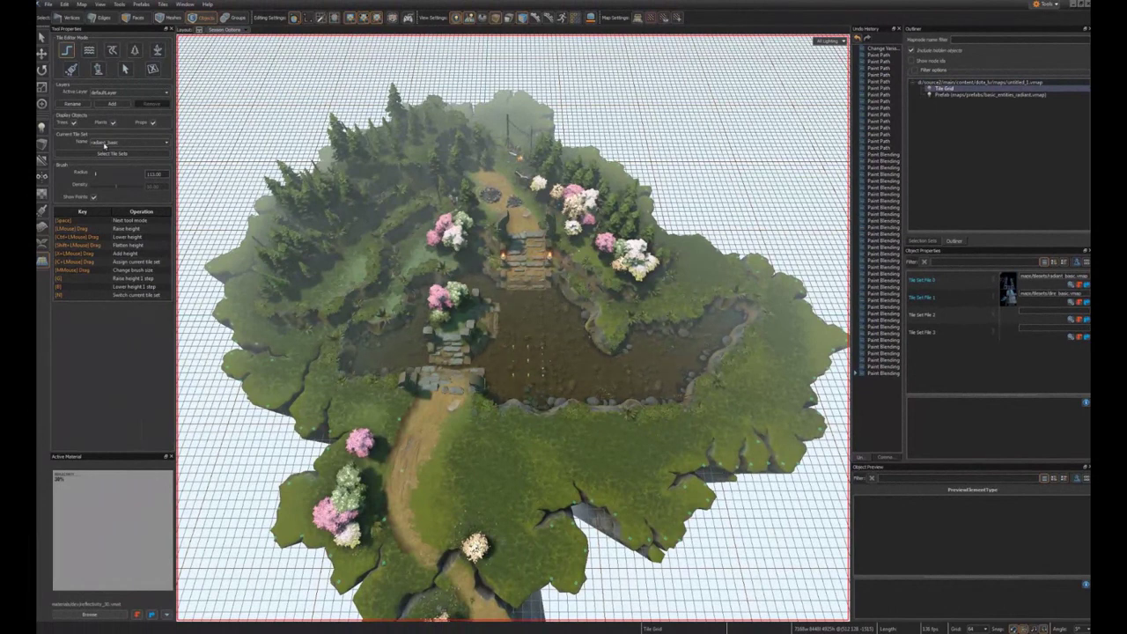
left_click(104, 143)
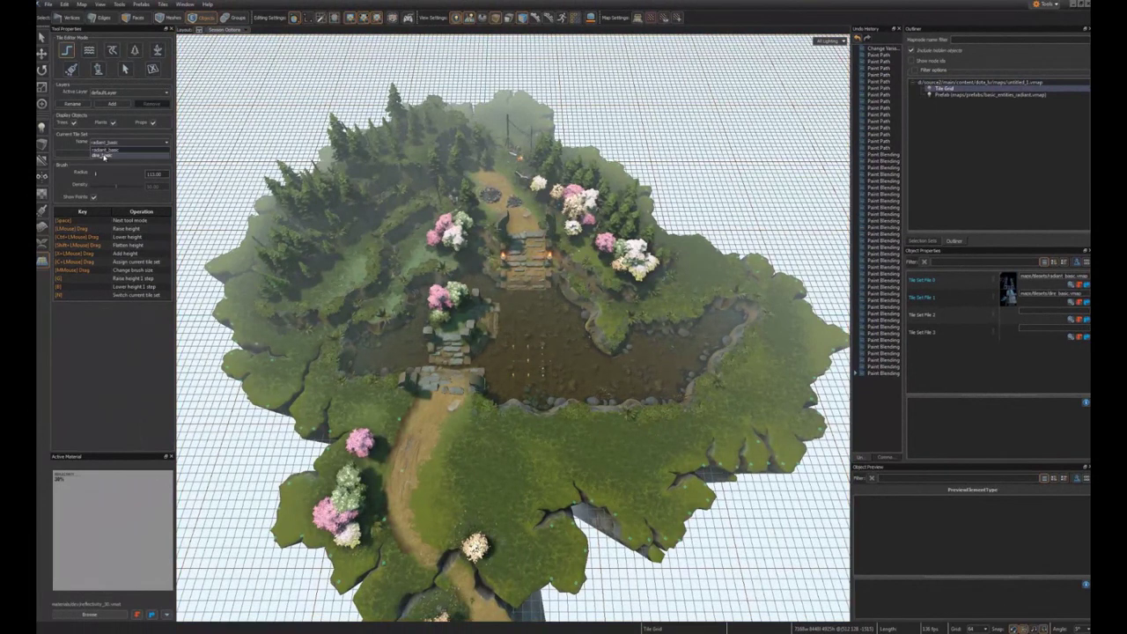
left_click(103, 155)
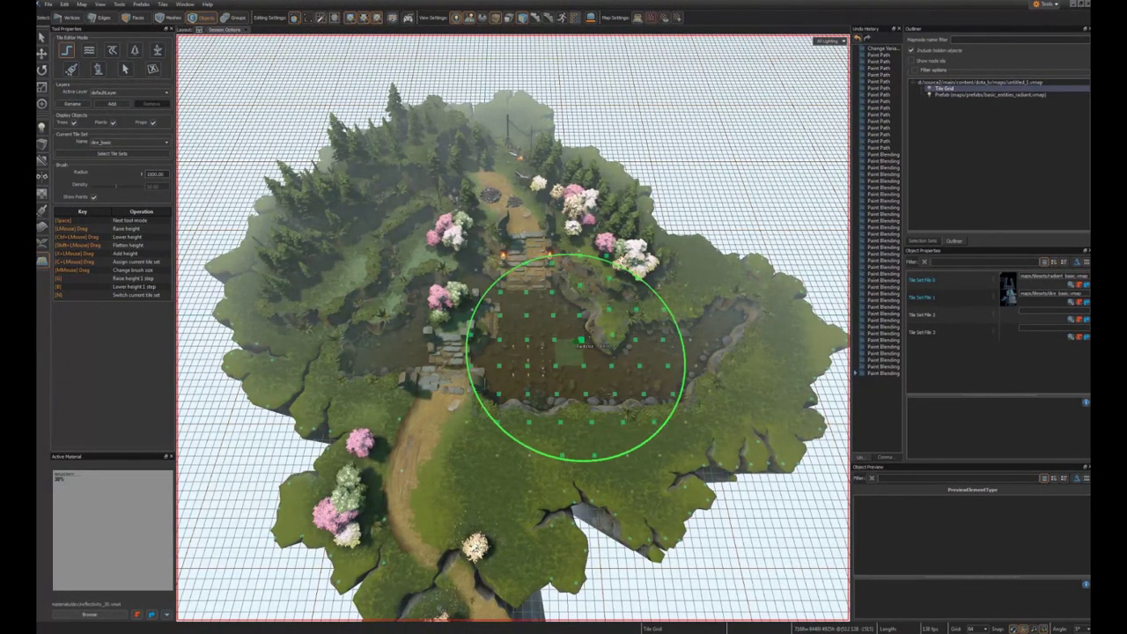
middle_click_drag(520, 436, 482, 443)
mouse_move(482, 444)
left_mouse_down()
mouse_move(528, 452)
mouse_move(533, 475)
mouse_move(291, 511)
mouse_move(286, 322)
mouse_move(370, 156)
mouse_move(533, 146)
mouse_move(754, 327)
mouse_move(610, 459)
mouse_move(402, 284)
mouse_move(566, 388)
mouse_move(523, 121)
mouse_move(422, 608)
left_mouse_up()
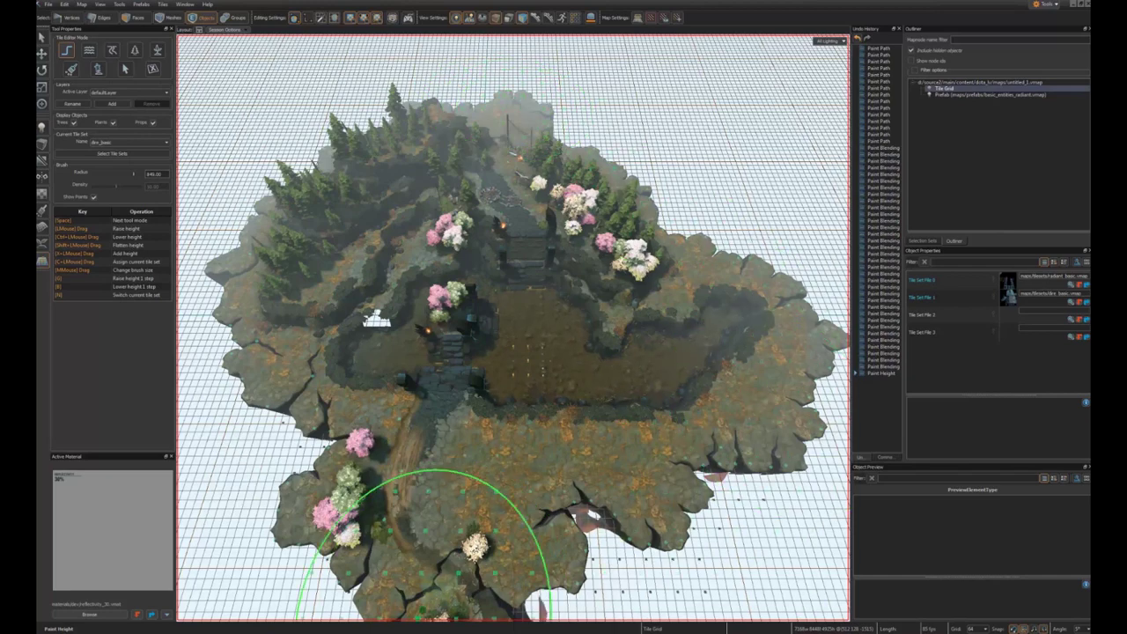
Step: Convert all the island's trees to match the dire_basic tile set using a large tree brush
left_click(136, 52)
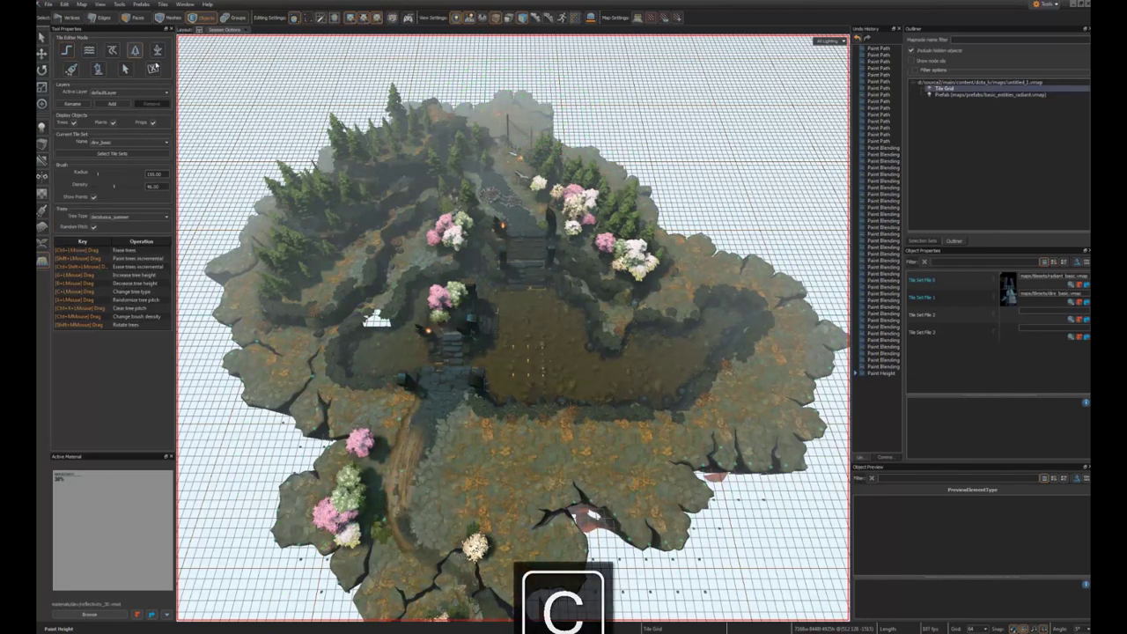
mouse_move(312, 223)
left_mouse_down()
mouse_move(453, 137)
mouse_move(628, 311)
left_mouse_up()
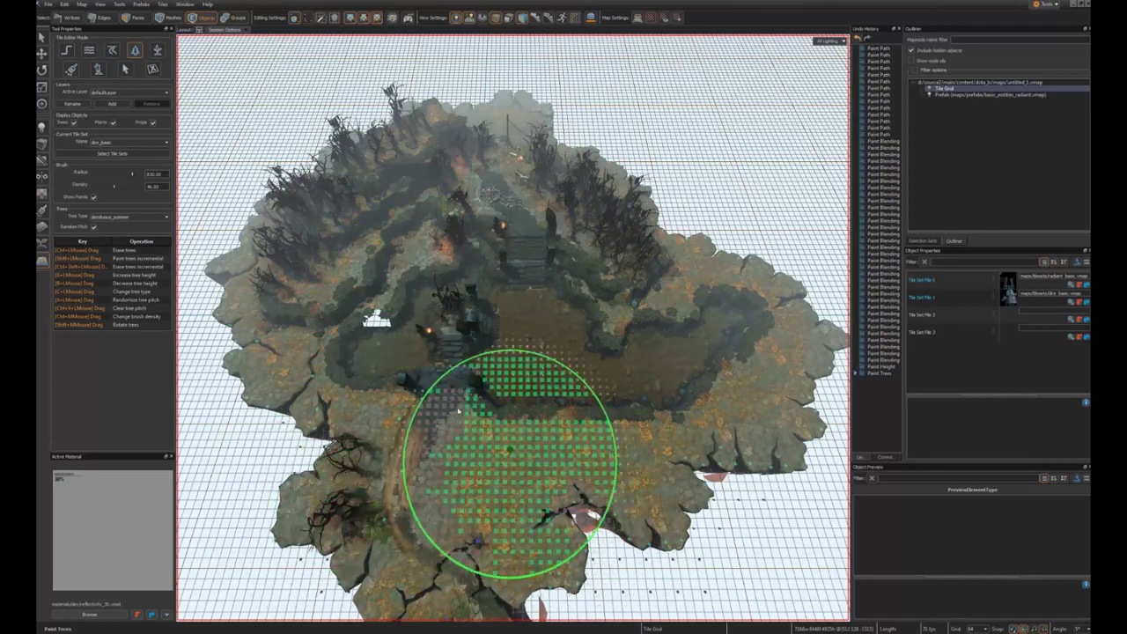
scroll(520, 376, "up", 5)
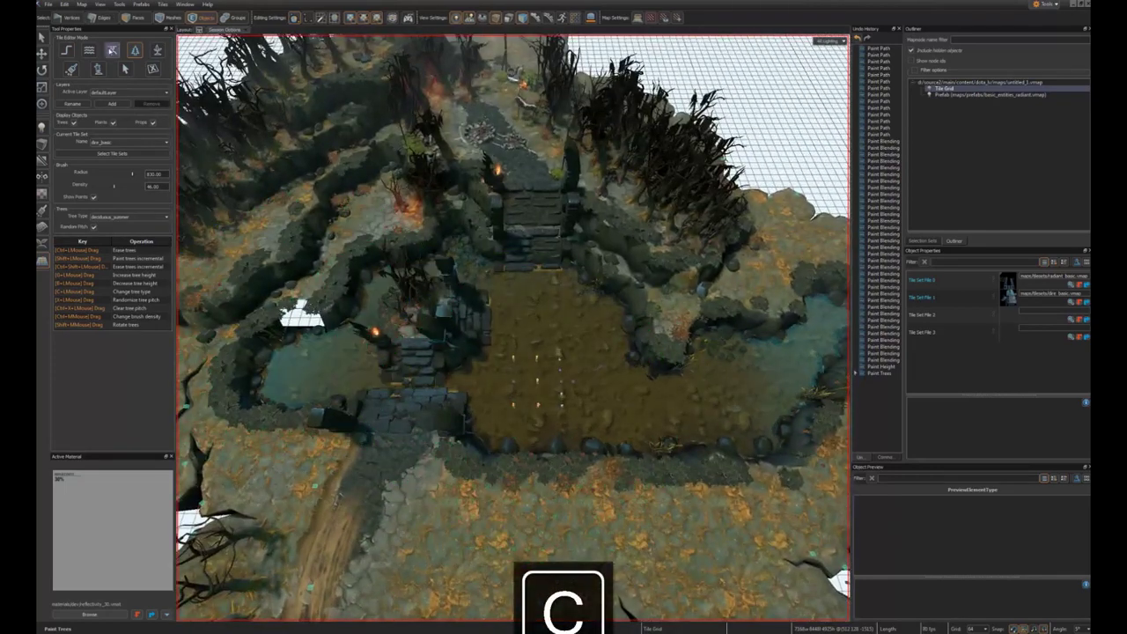
Step: Assign the radiant_basic tile set to the front half of the island below the pond, using a 384 brush radius
left_click(70, 54)
mouse_move(619, 302)
left_mouse_down("alt")
mouse_move(598, 317)
mouse_move(615, 318)
mouse_move(578, 373)
mouse_move(576, 333)
mouse_move(531, 463)
left_mouse_up("alt")
scroll(588, 324, "down", 6)
scroll(634, 396, "up", 6)
left_click_drag(594, 375, 569, 382, "alt")
mouse_move(569, 382)
middle_mouse_down("alt")
mouse_move(532, 347)
mouse_move(588, 344)
middle_mouse_up("alt")
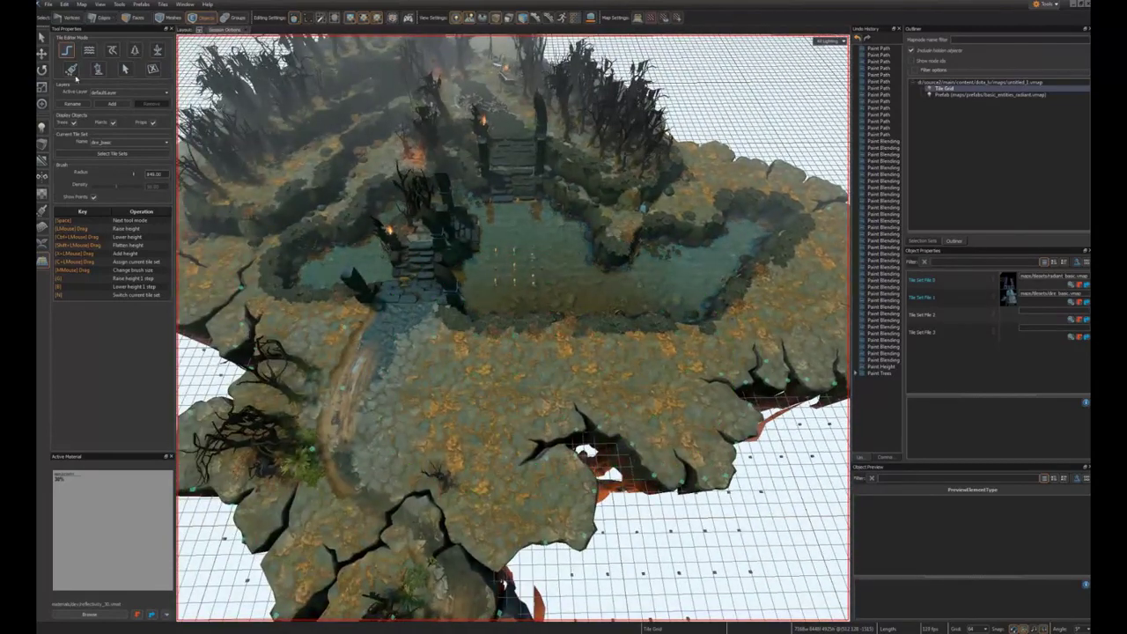
left_click(97, 142)
left_click(101, 151)
scroll(504, 387, "down", 5)
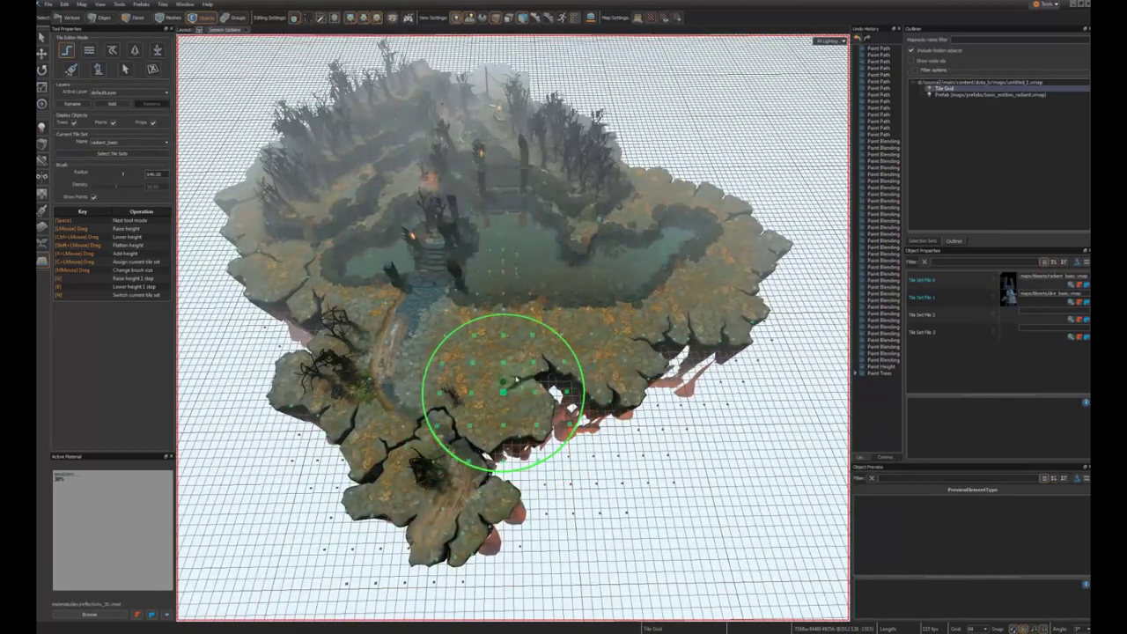
scroll(553, 355, "up", 5)
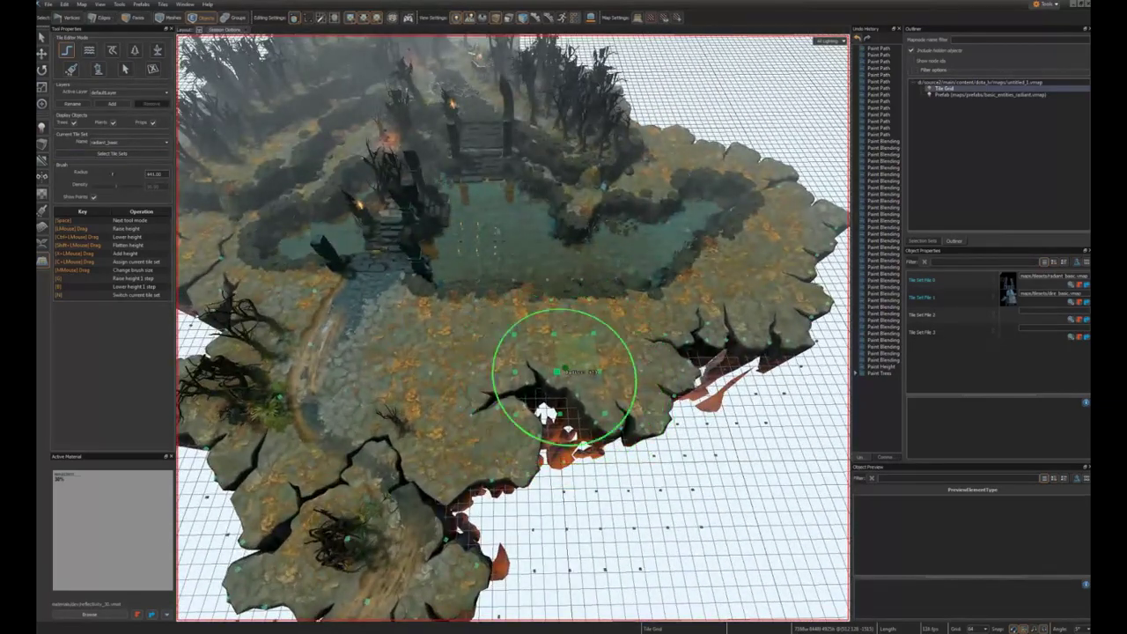
key("c")
mouse_move(656, 431)
left_mouse_down()
mouse_move(594, 418)
mouse_move(368, 421)
mouse_move(234, 467)
mouse_move(524, 525)
mouse_move(226, 364)
mouse_move(434, 385)
mouse_move(667, 385)
left_mouse_up()
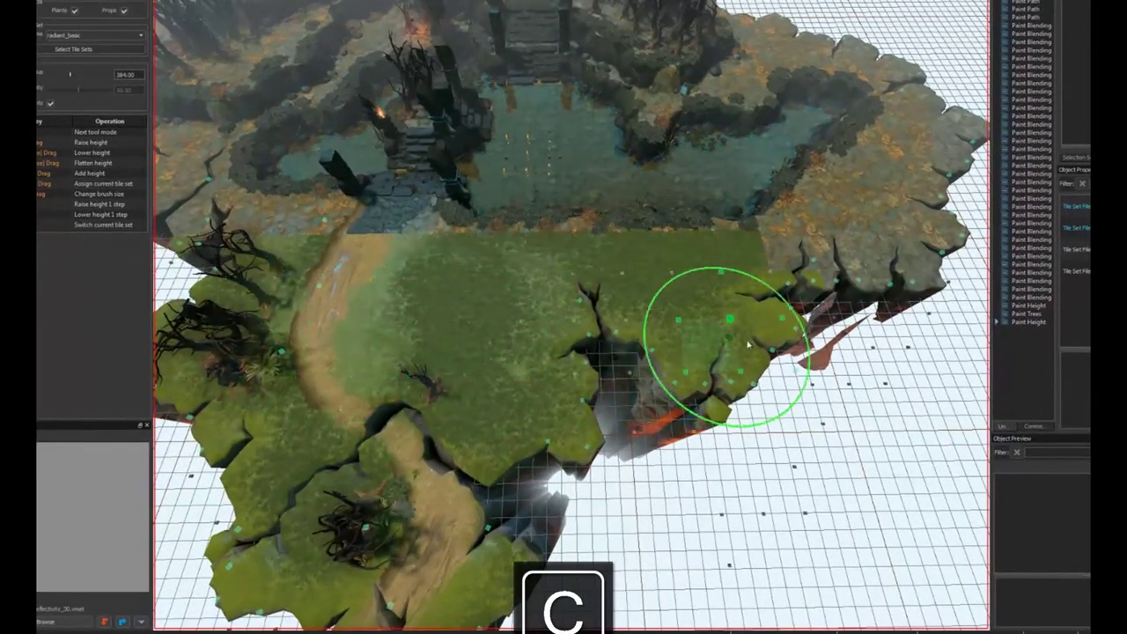
mouse_move(747, 345)
left_mouse_down()
mouse_move(933, 303)
mouse_move(755, 403)
mouse_move(206, 402)
mouse_move(357, 421)
left_mouse_up()
Step: Convert the trees on the front grass half to match the radiant_basic tile set
middle_click_drag(383, 431, 599, 475)
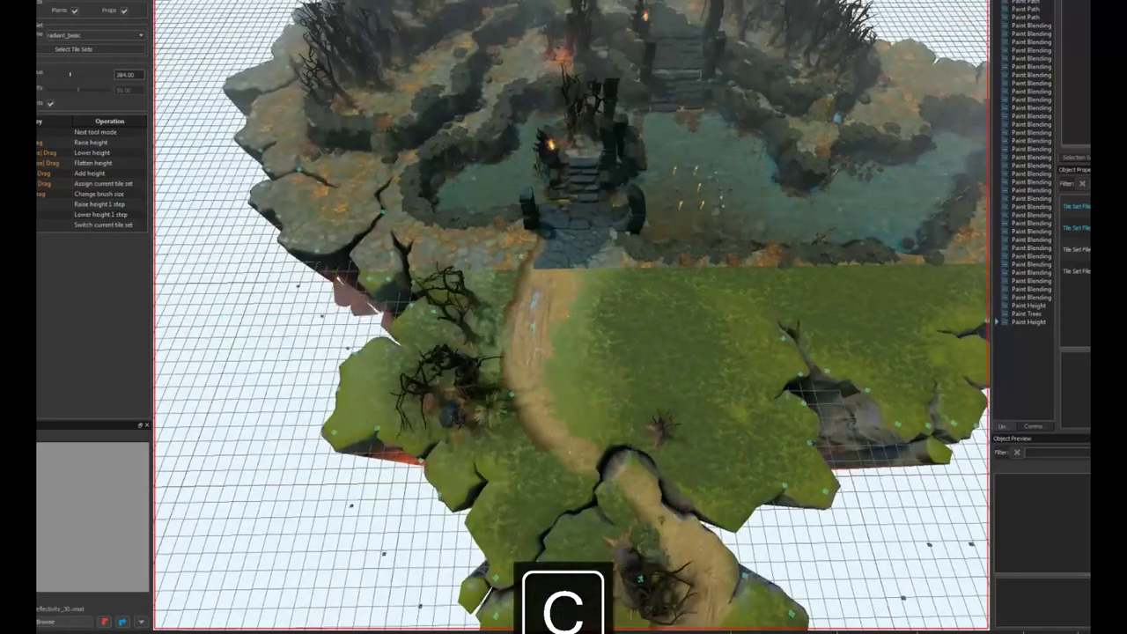
left_click(88, 4)
left_click_drag(446, 419, 471, 428)
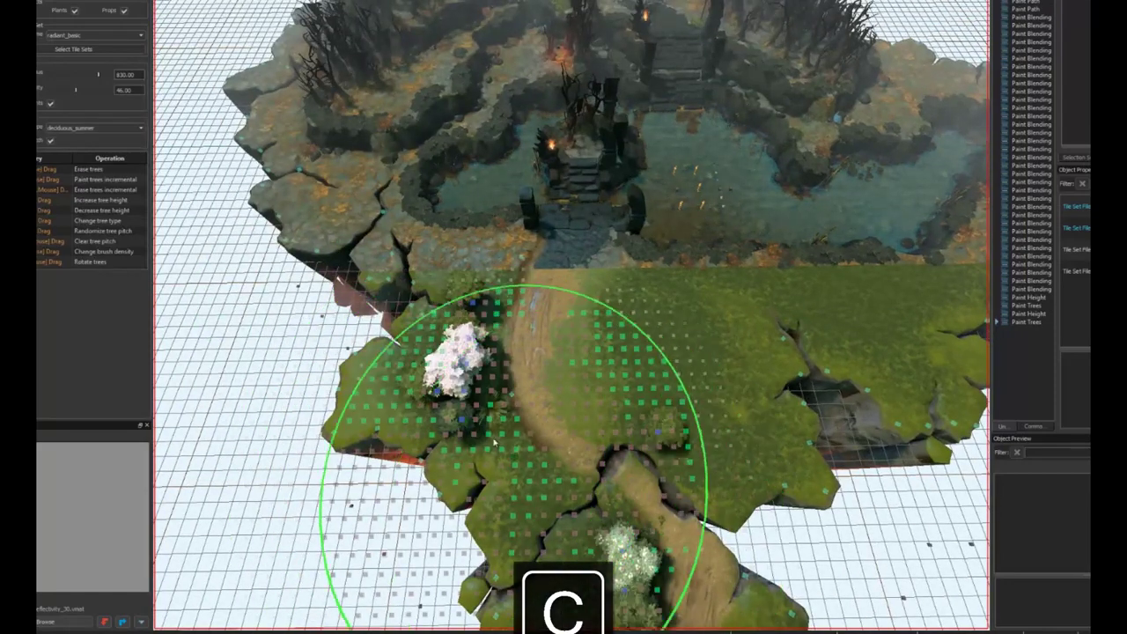
scroll(569, 374, "up", 5)
scroll(577, 361, "down", 4)
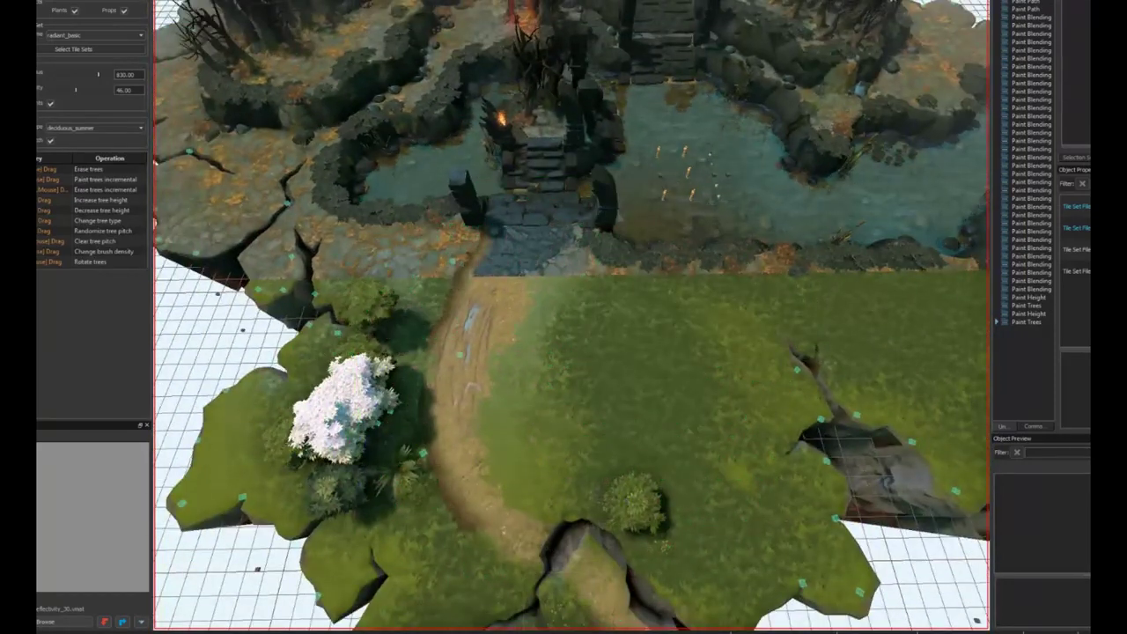
Step: Assign the Radiant to Dire Transition material set to the grass tiles along the seam with the Dire ground, using a 184 radius
left_click(80, 3)
left_click(70, 121)
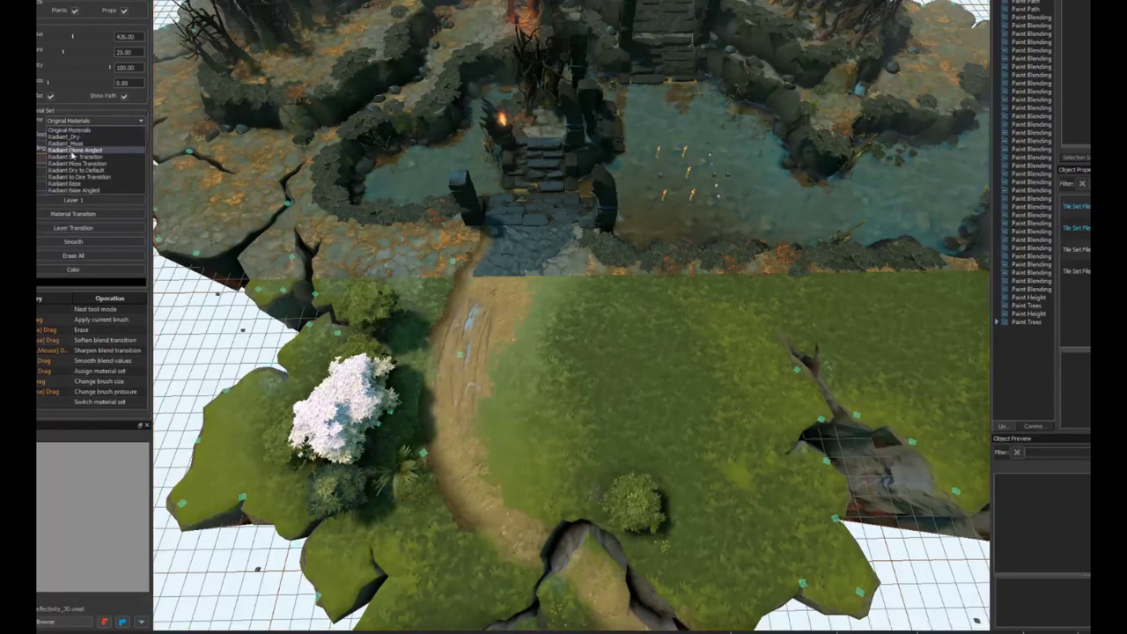
left_click(78, 179)
middle_click_drag(536, 364, 475, 364)
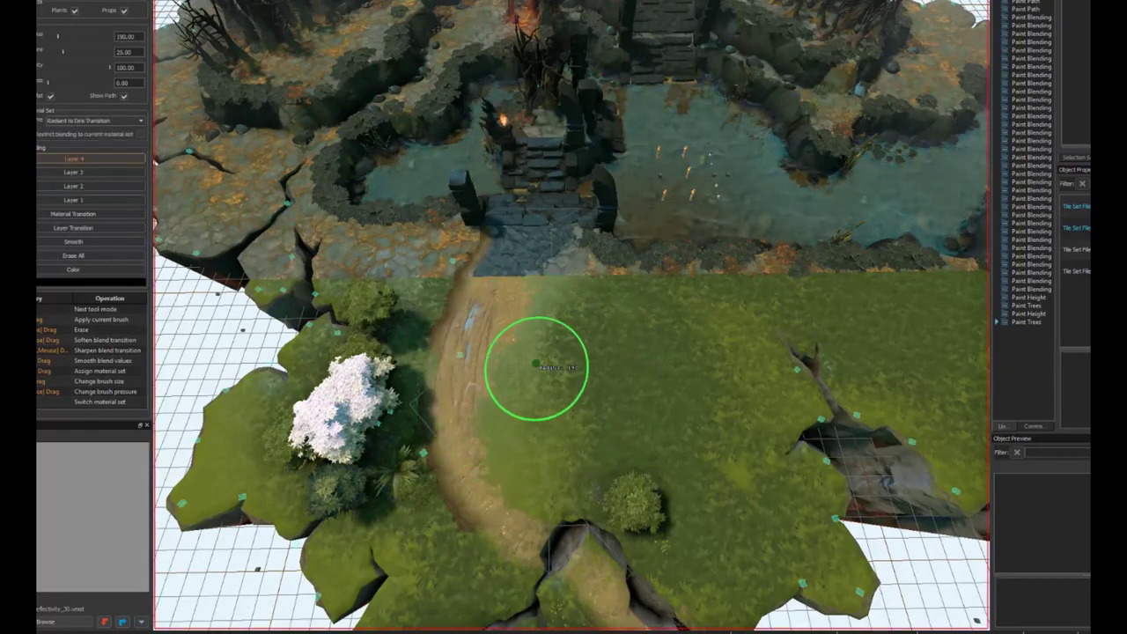
key("c")
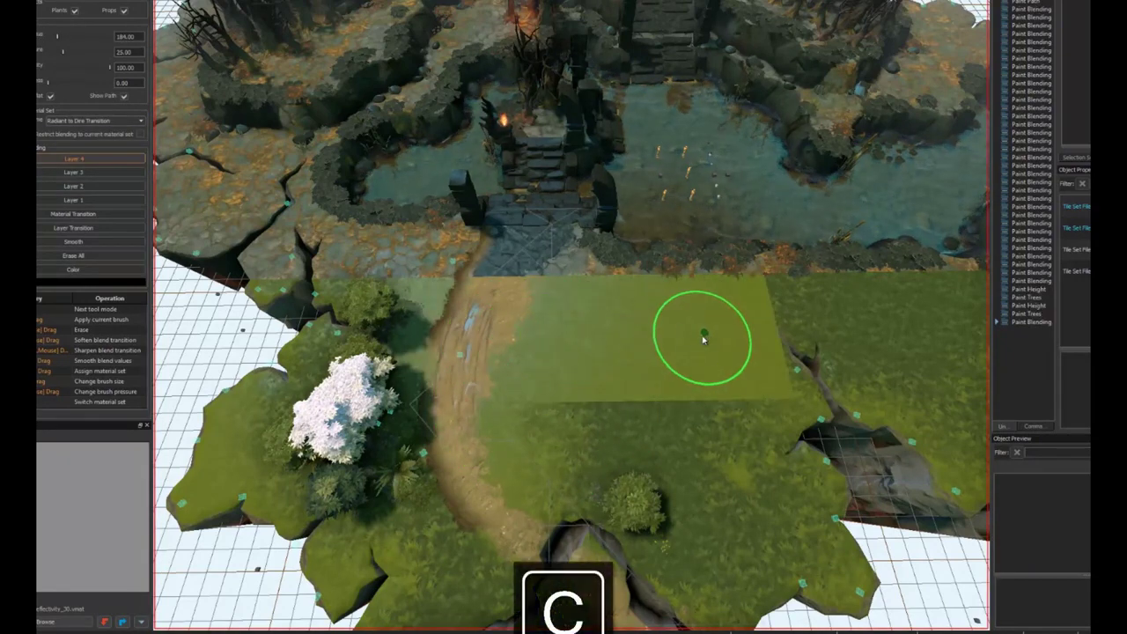
left_click_drag(842, 340, 981, 334)
middle_click_drag(907, 338, 687, 345)
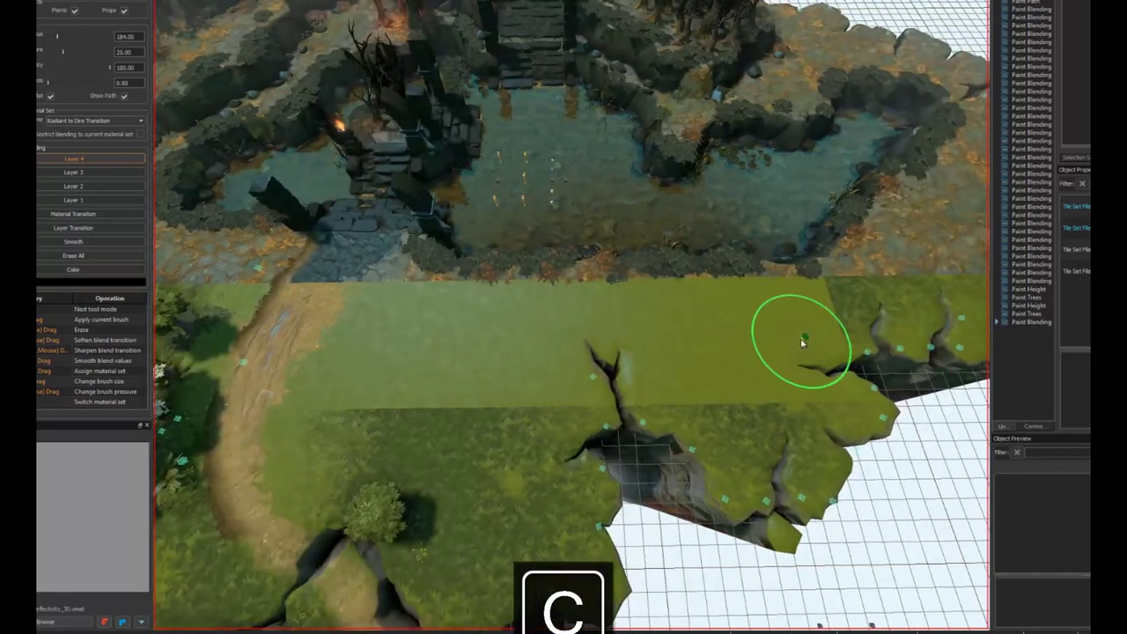
left_click_drag(802, 340, 959, 335)
middle_click_drag(233, 380, 344, 364)
left_click_drag(347, 359, 218, 355)
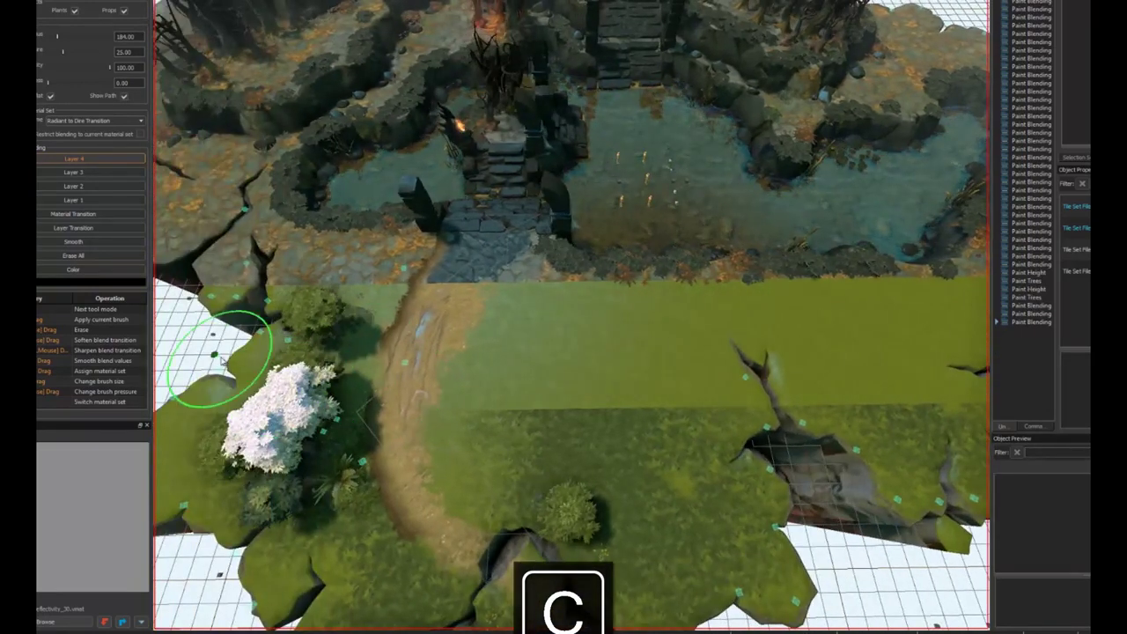
Step: Paint the Material Transition blend to bring Dire stone into the grass and dirt path just below the bridge
scroll(433, 372, "up", 4)
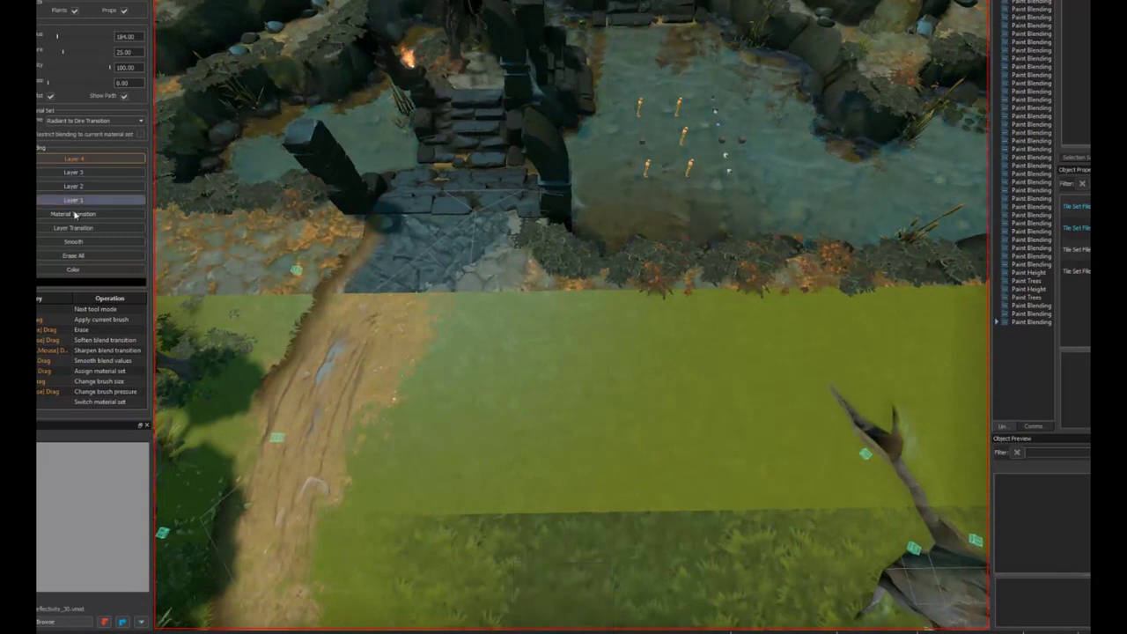
left_click(459, 307)
mouse_move(455, 306)
left_mouse_down("ctrl")
mouse_move(396, 338)
mouse_move(483, 327)
mouse_move(257, 331)
left_mouse_up("ctrl")
mouse_move(362, 387)
left_mouse_down()
mouse_move(341, 410)
mouse_move(362, 386)
mouse_move(381, 393)
left_mouse_up()
left_click(343, 402)
left_click(381, 391)
mouse_move(493, 348)
left_mouse_down("ctrl")
mouse_move(428, 372)
mouse_move(467, 375)
mouse_move(421, 395)
mouse_move(440, 402)
mouse_move(274, 410)
left_mouse_up("ctrl")
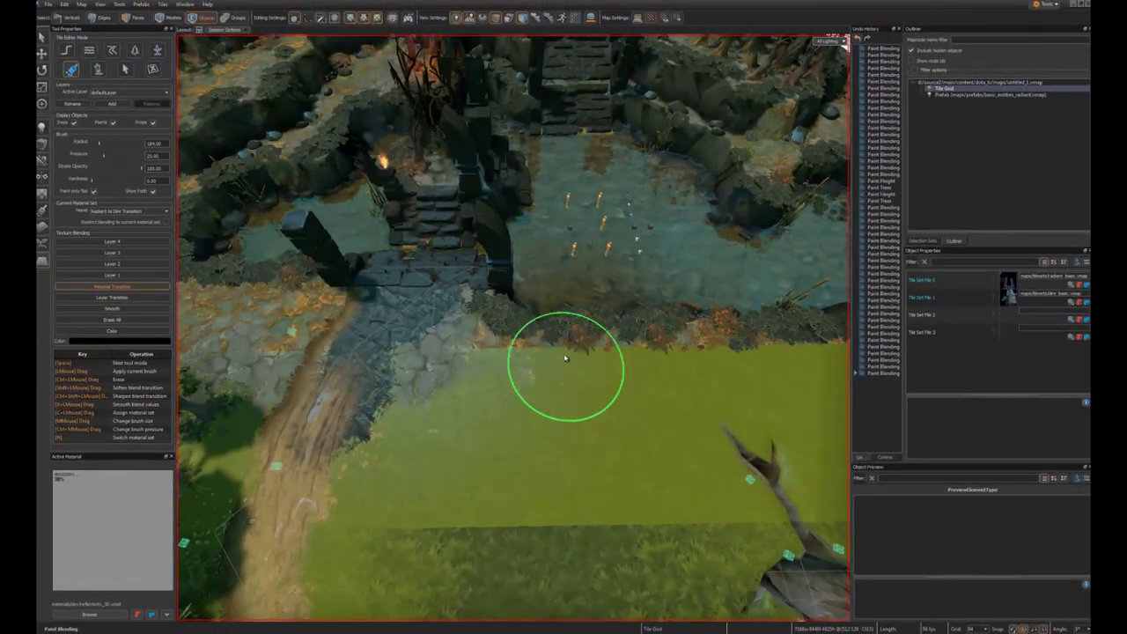
Step: Extend the stone transition across the grass along the pond's front edge, and erase Layer 4 along its lower border
left_click_drag(567, 358, 551, 353)
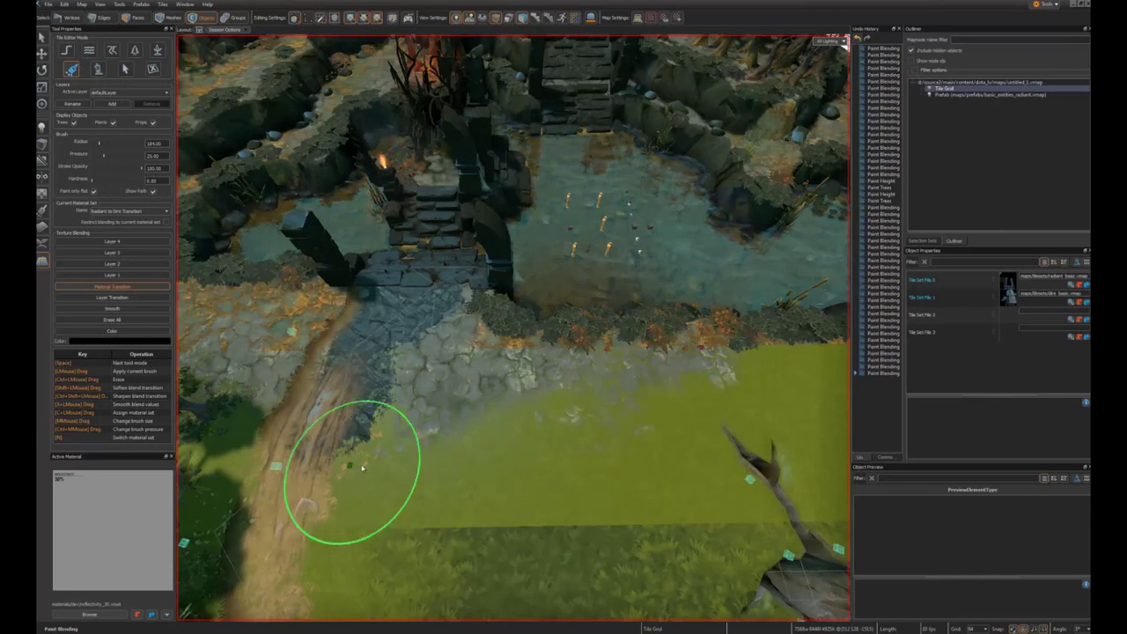
mouse_move(588, 428)
left_mouse_down()
mouse_move(436, 436)
mouse_move(608, 410)
left_mouse_up()
left_click_drag(737, 397, 781, 356)
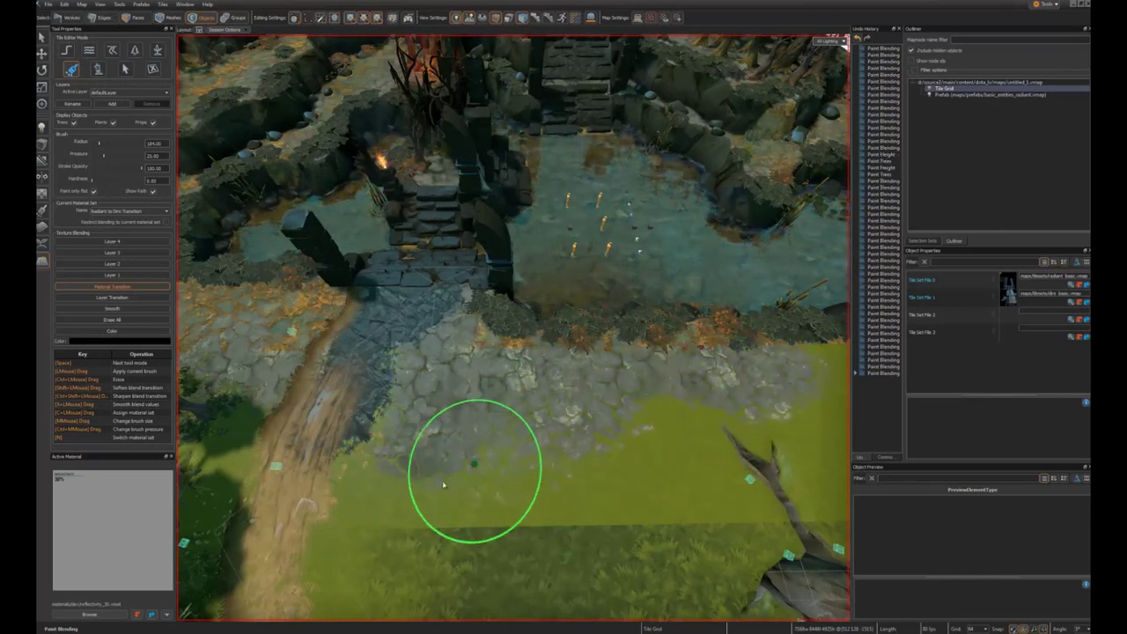
left_click_drag(443, 485, 378, 498)
left_click_drag(309, 484, 326, 462)
left_click(112, 242)
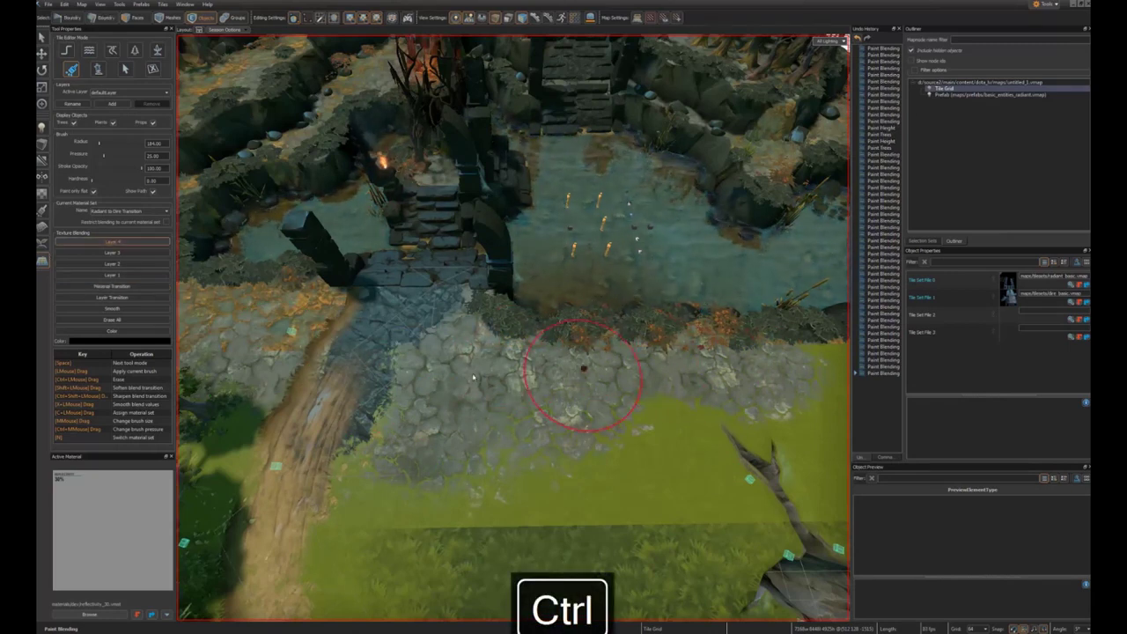
mouse_move(347, 503)
left_mouse_down("ctrl")
mouse_move(684, 493)
mouse_move(659, 489)
mouse_move(507, 538)
mouse_move(568, 538)
left_mouse_up("ctrl")
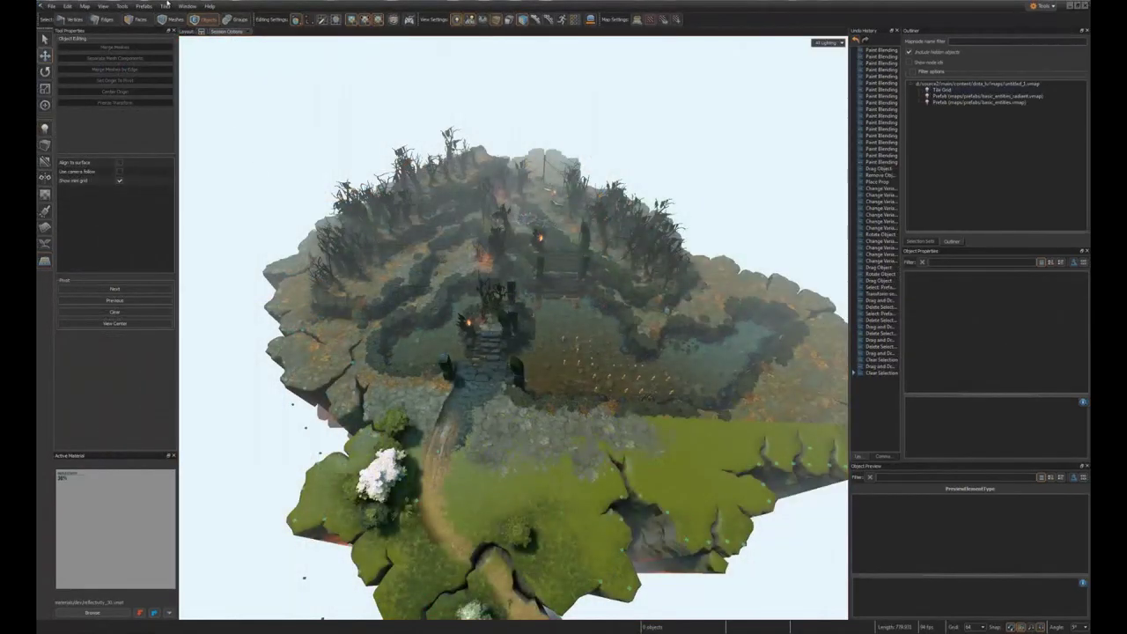
Step: Build the map with the Full Compile preset, enabling minimap creation on load and accepting the overwrite of the existing minimap image
left_click(51, 6)
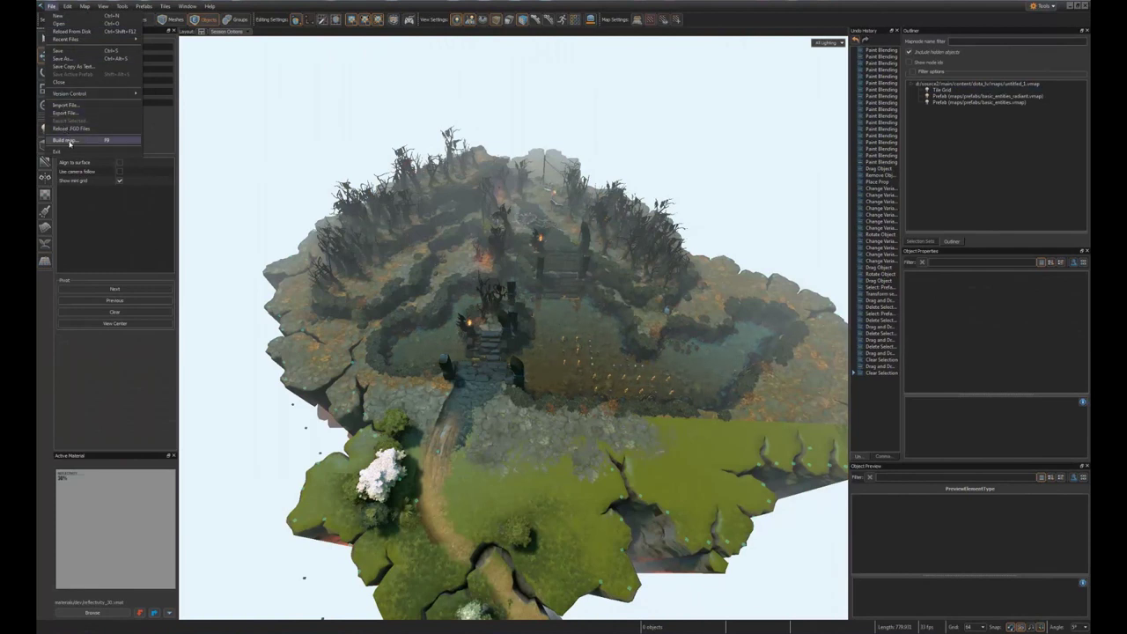
left_click(71, 142)
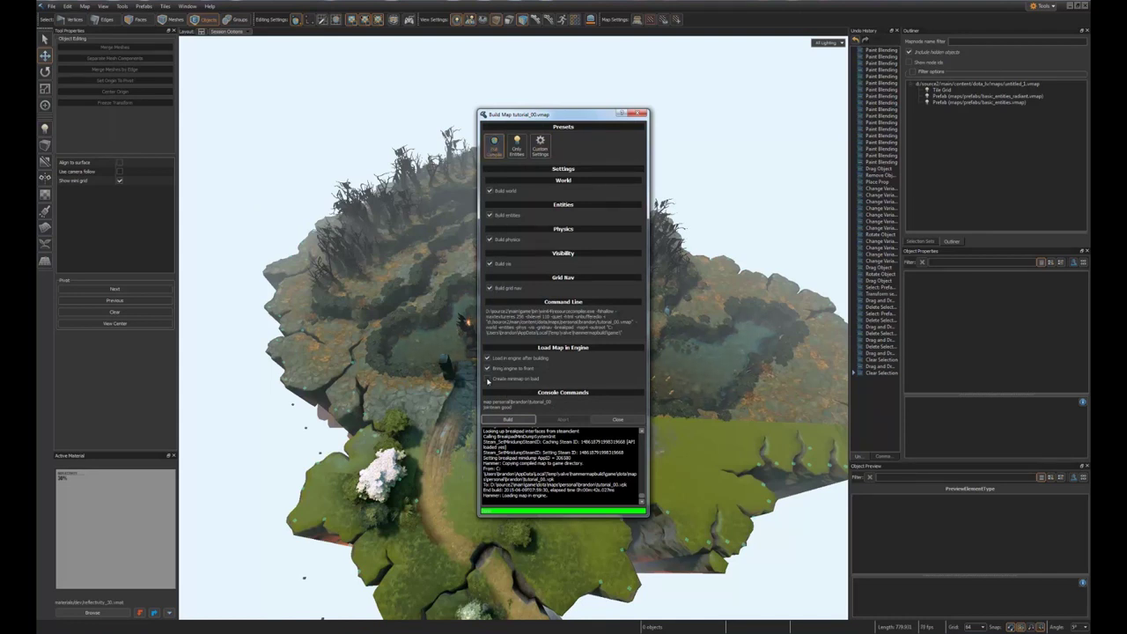
left_click(488, 380)
left_click(560, 325)
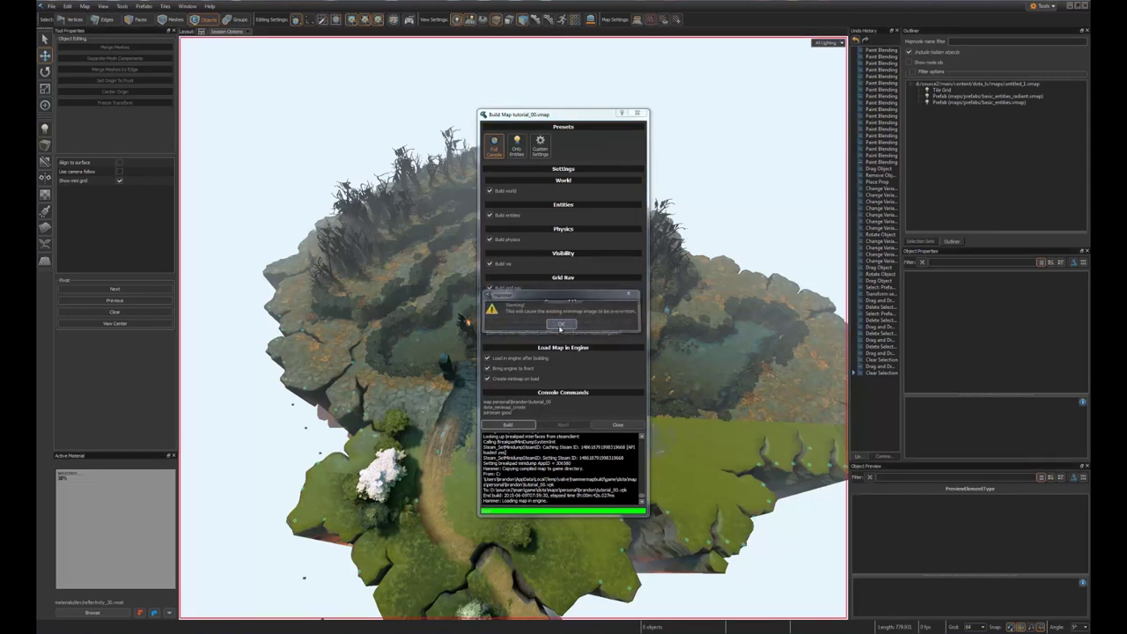
left_click(509, 426)
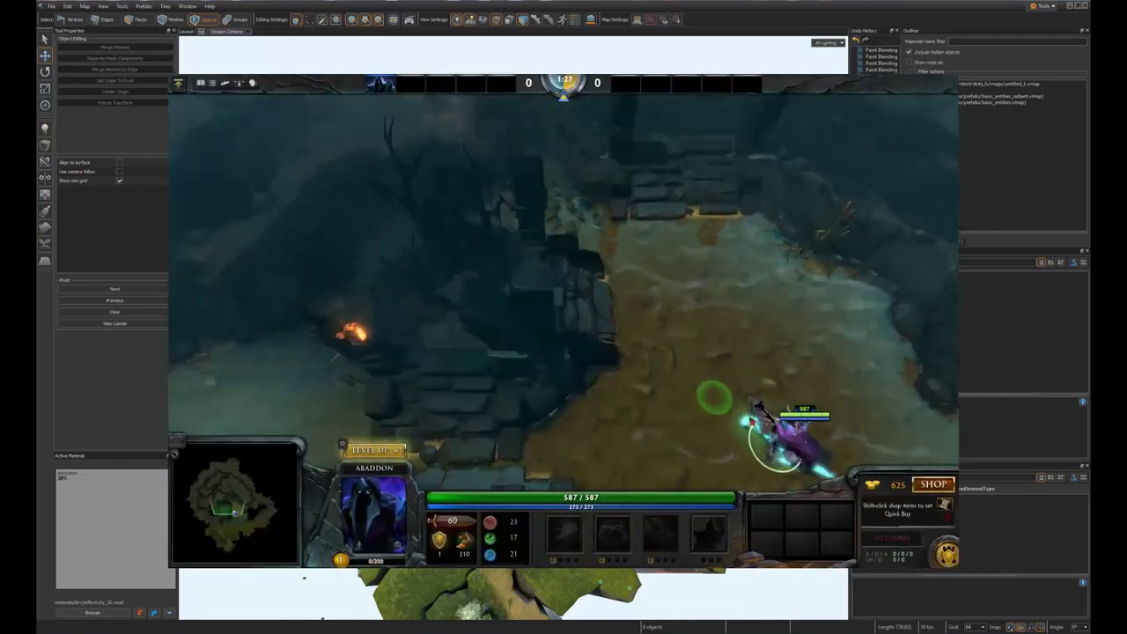
Step: Test the built map in game by walking the hero from the pond across the stone bridge to the dirt path
right_click(611, 307)
right_click(540, 323)
right_click(497, 371)
right_click(495, 440)
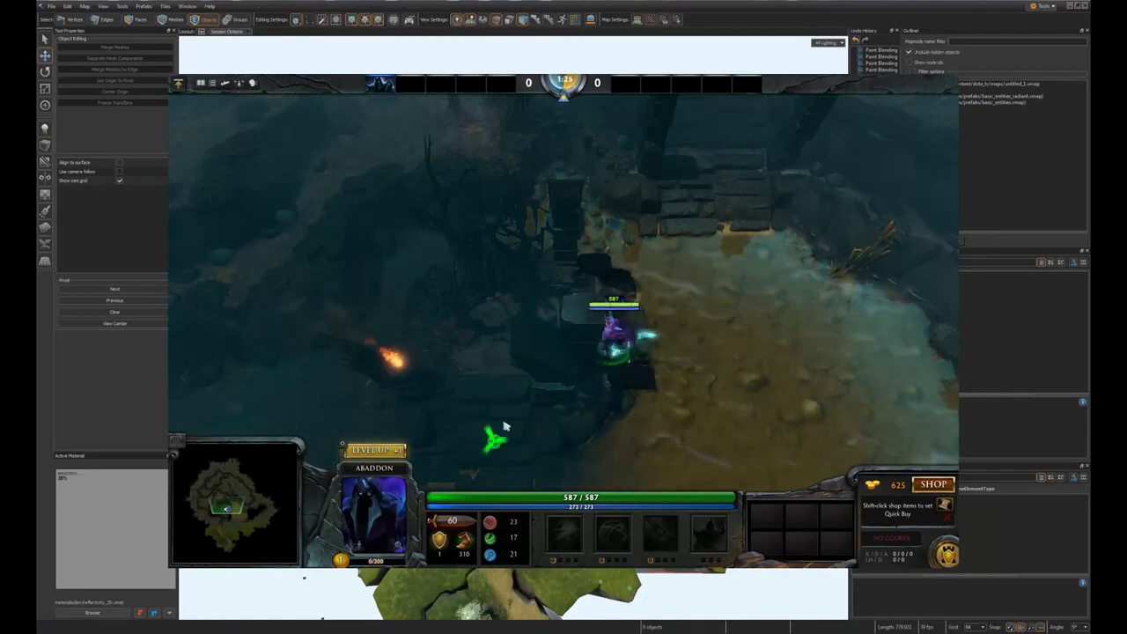
right_click(506, 384)
right_click(513, 402)
right_click(563, 401)
right_click(523, 374)
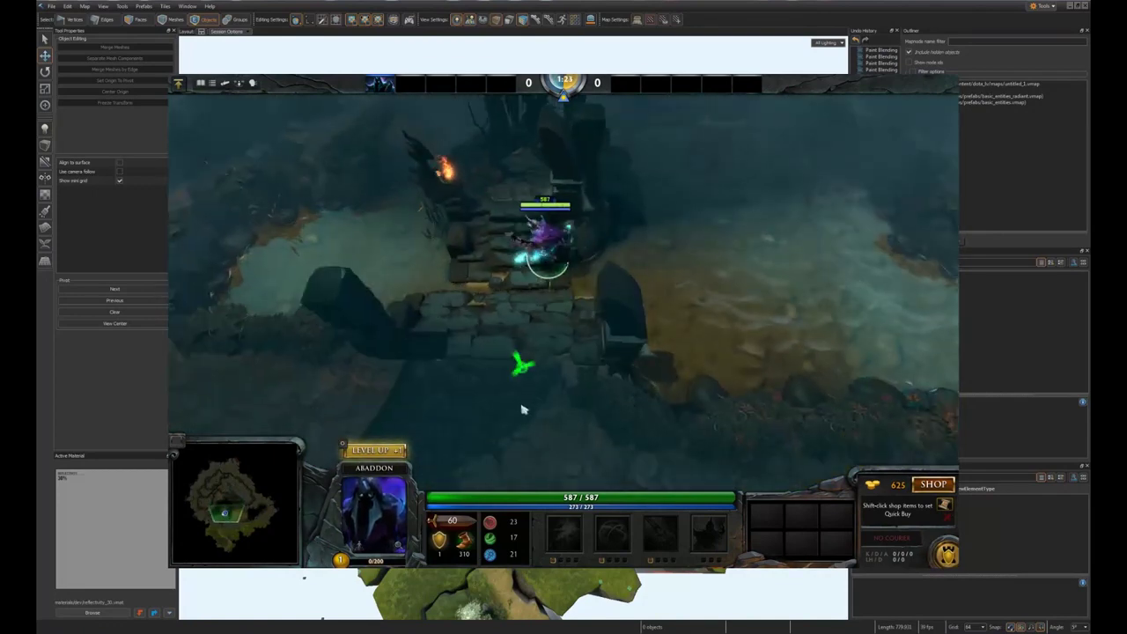
right_click(546, 370)
right_click(530, 329)
right_click(504, 346)
middle_click_drag(570, 284, 599, 241)
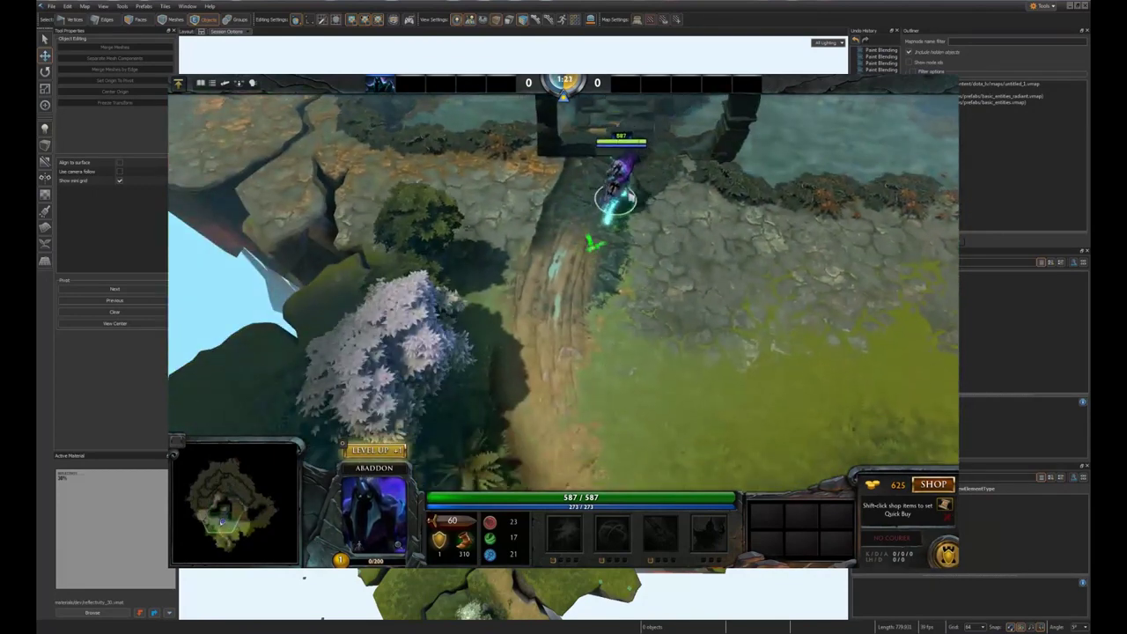
Step: Walk the hero back over the bridge and up the stone stairs to inspect the upper Dire area
middle_click_drag(660, 136, 488, 328)
right_click(564, 172)
right_click(683, 115)
middle_click_drag(684, 115, 623, 251)
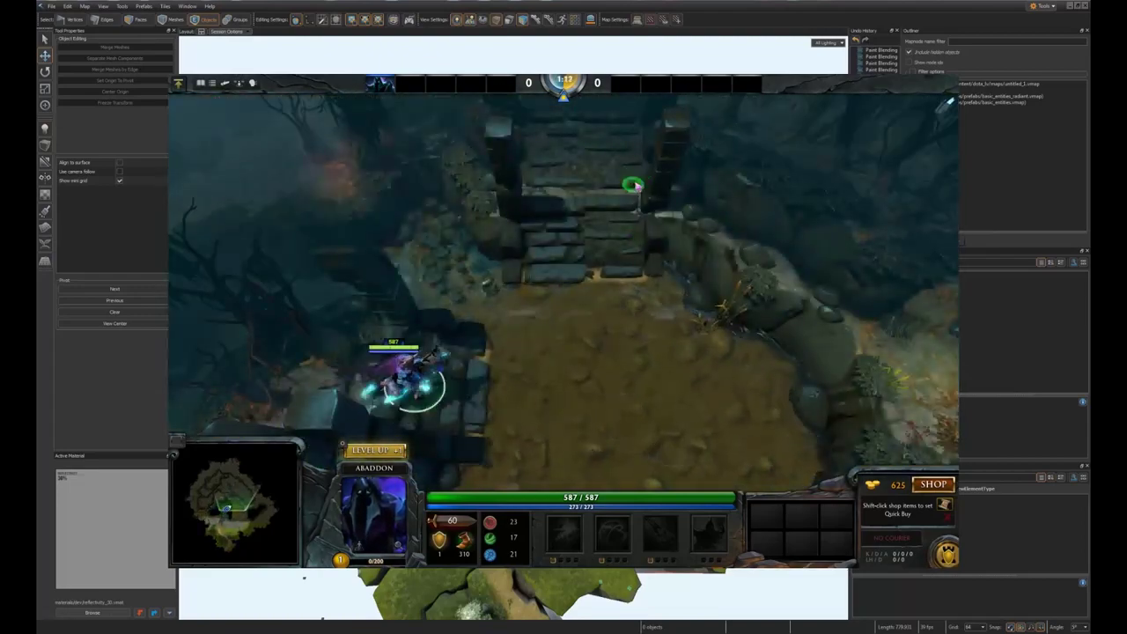
right_click(599, 147)
middle_click_drag(599, 147, 574, 226)
right_click(564, 177)
middle_click_drag(563, 176, 560, 268)
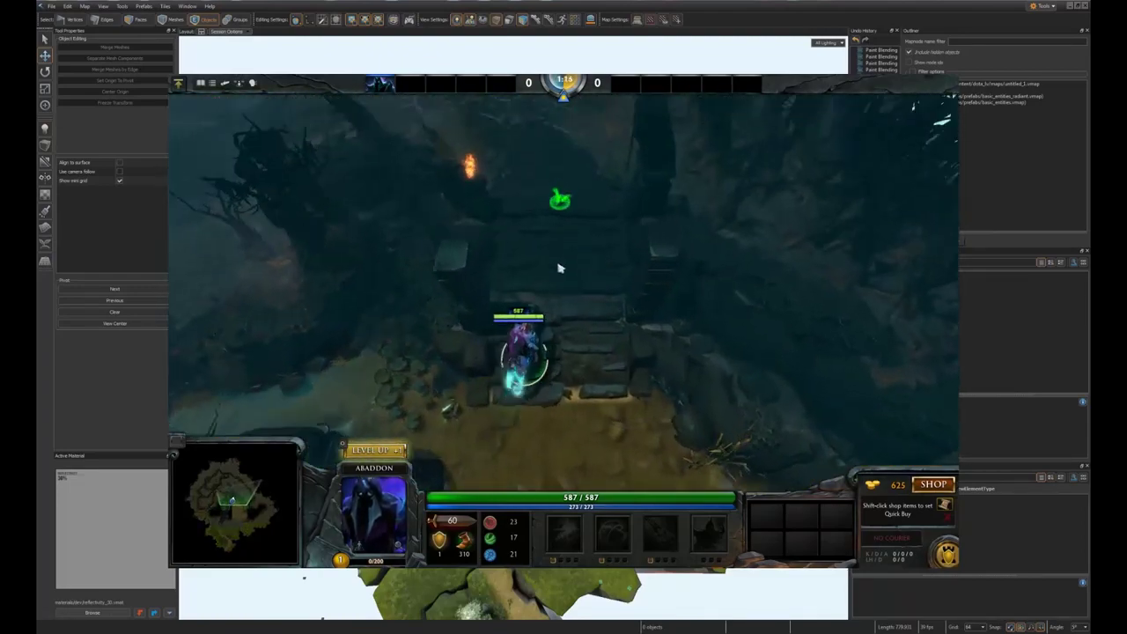
right_click(502, 202)
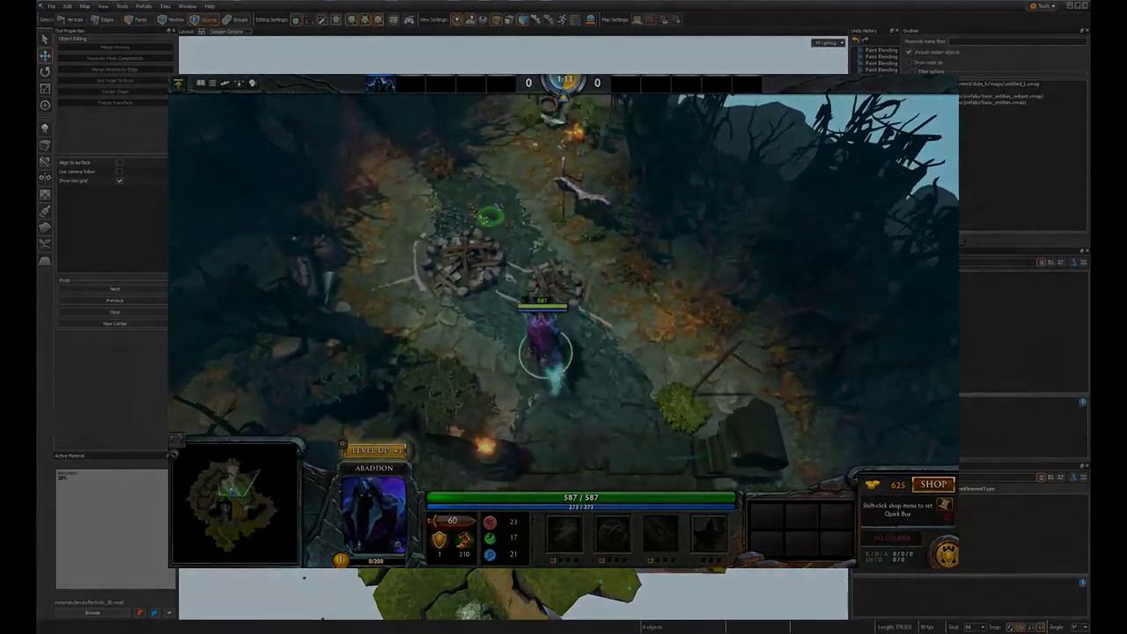